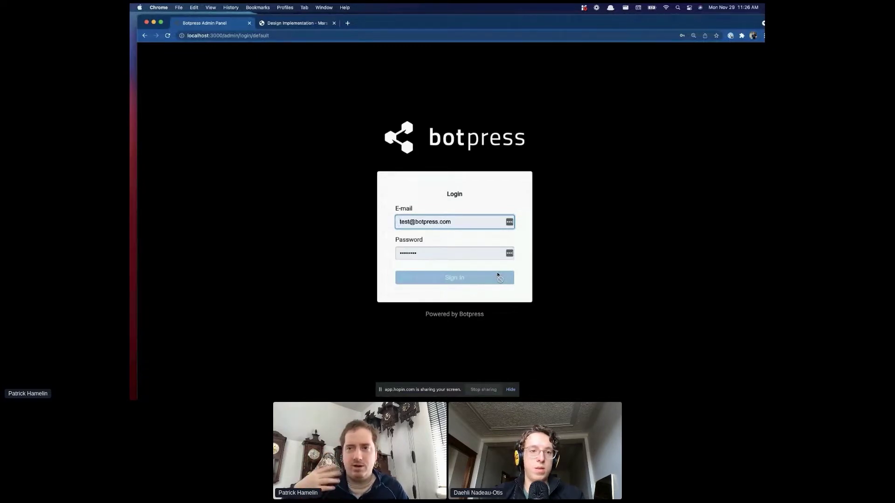
Sign in to the admin panel with the already filled credentials and dismiss the password check warning.
click(442, 285)
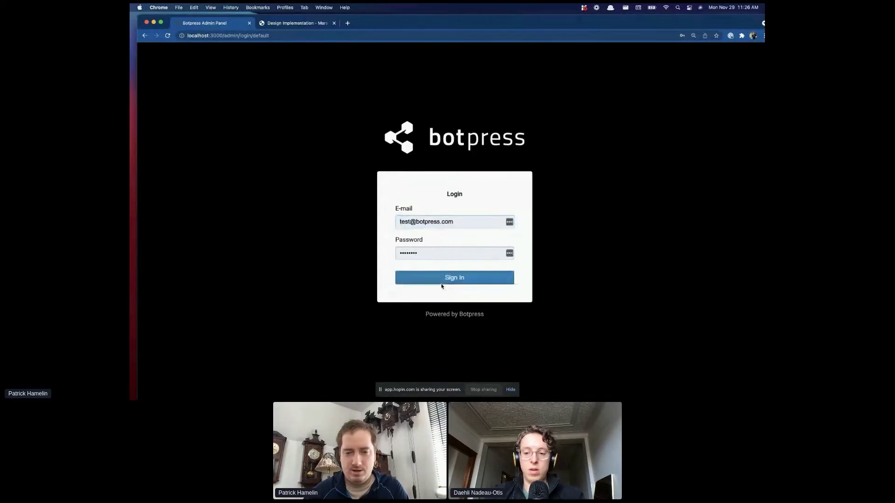
click(443, 286)
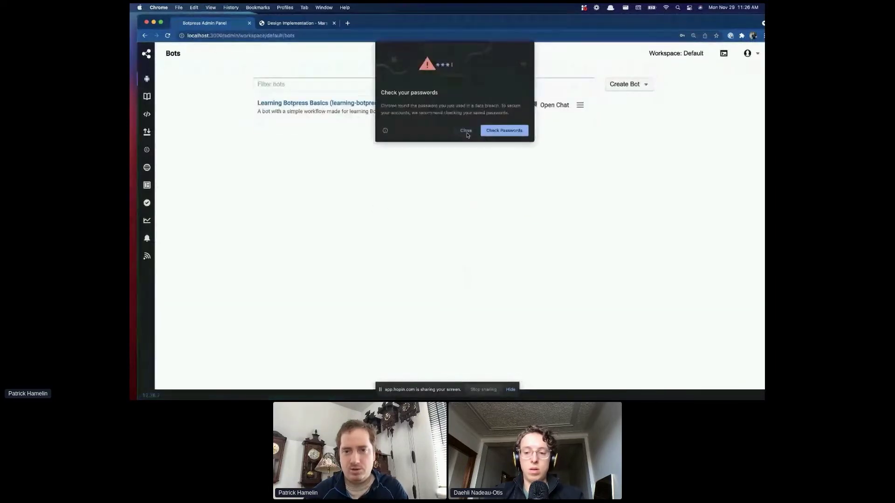
click(462, 131)
drag(403, 24, 397, 18)
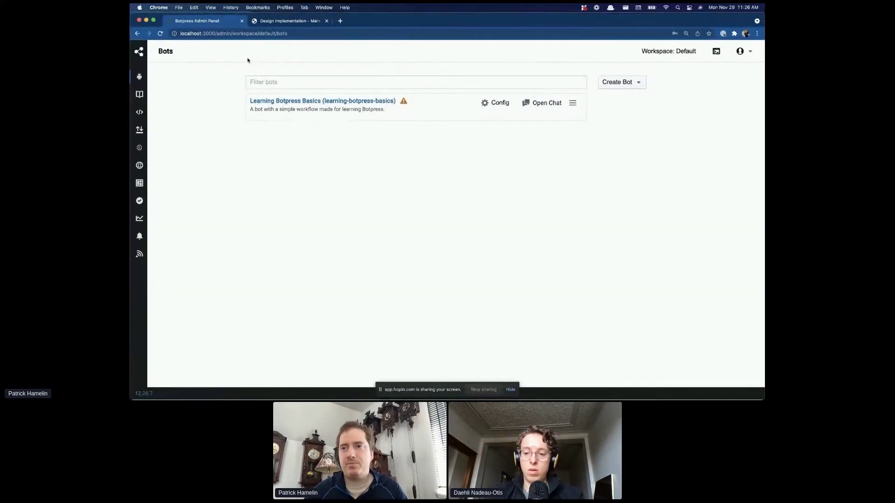
click(636, 83)
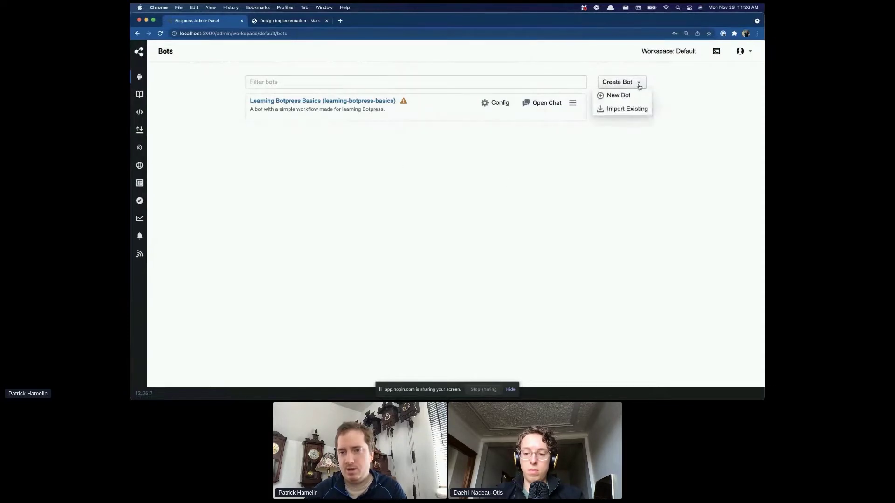
click(626, 110)
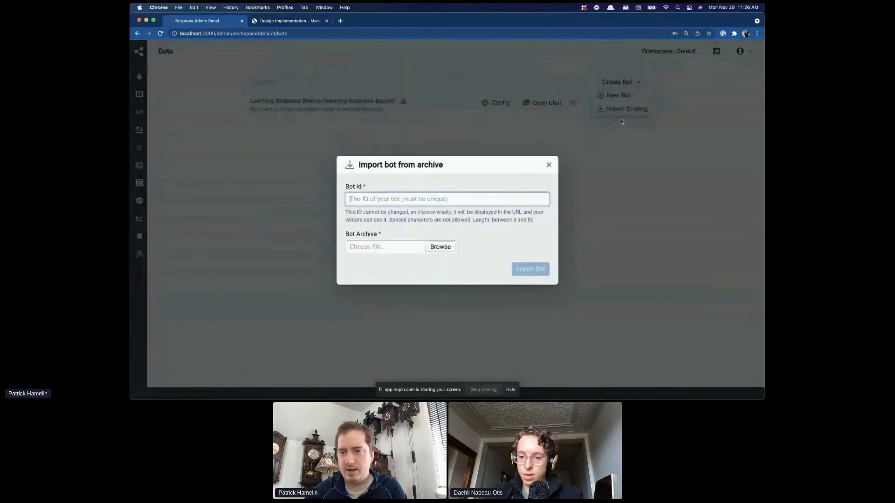
click(441, 246)
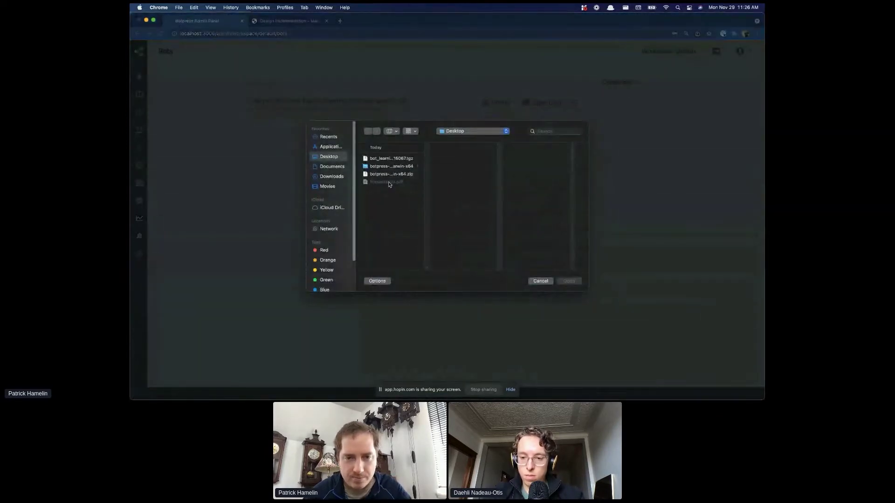
click(390, 158)
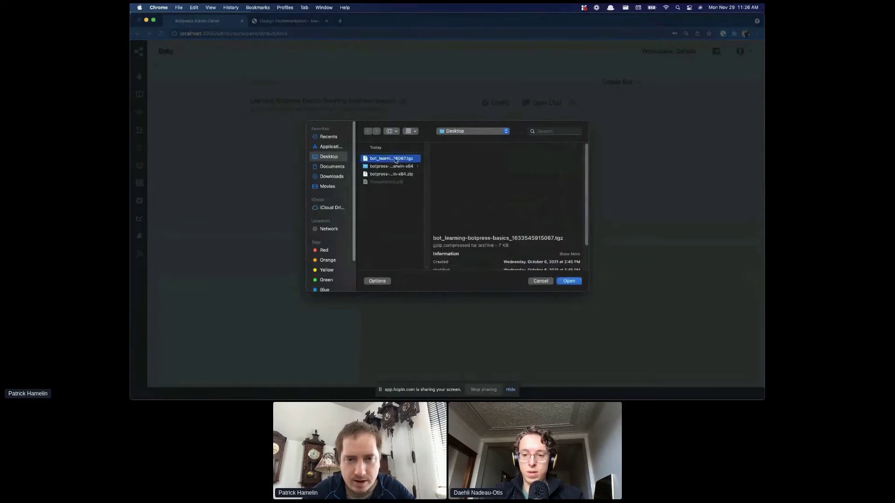
click(540, 281)
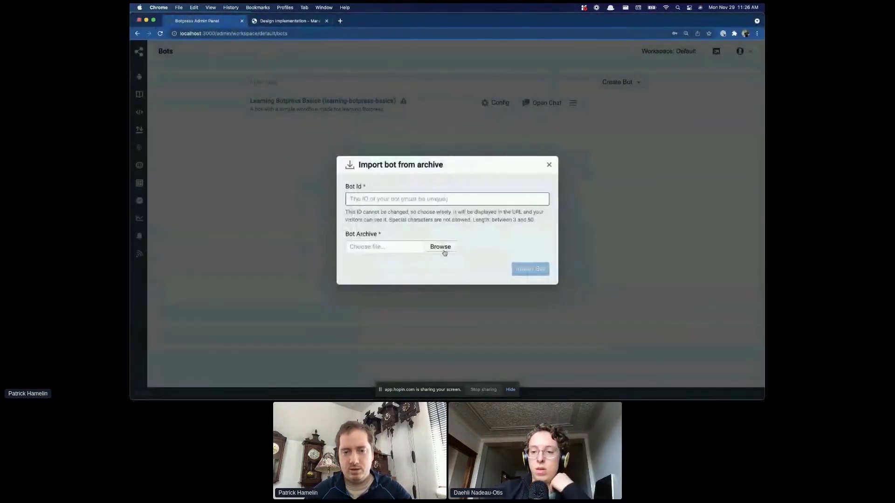
click(549, 165)
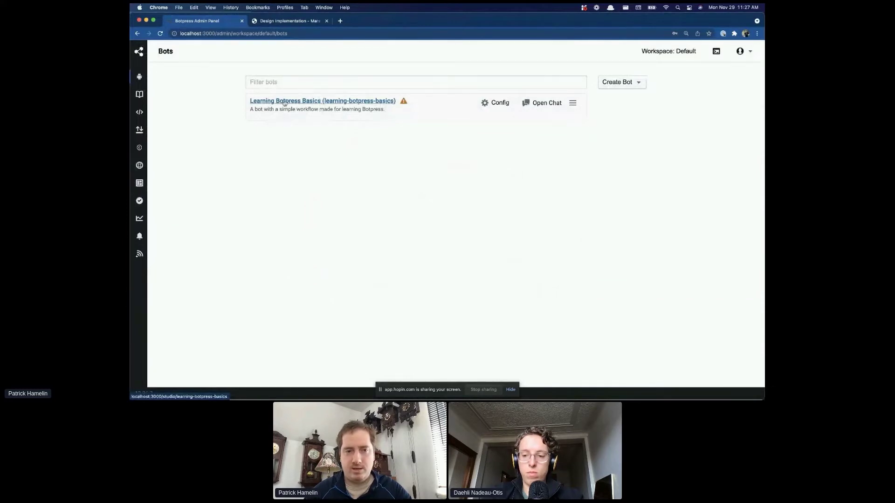
Open the Learning Botpress Basics bot in the studio.
key(ctrl+Tab)
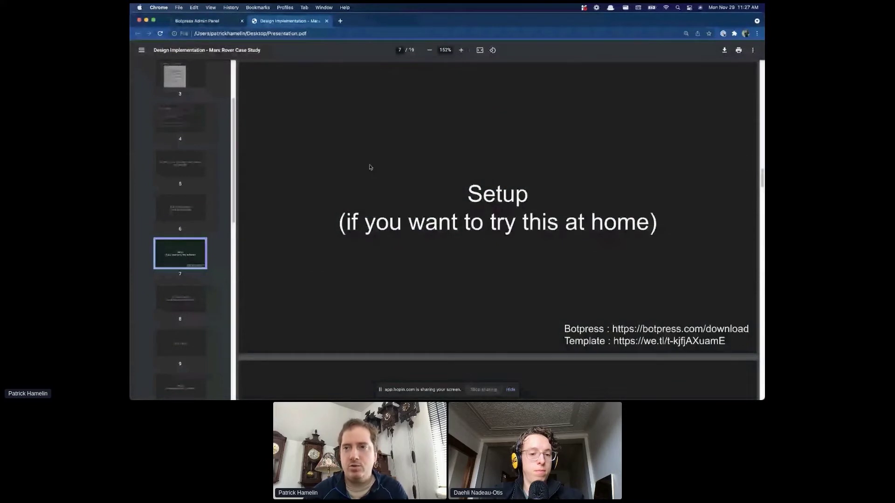
key(ctrl+shift+Tab)
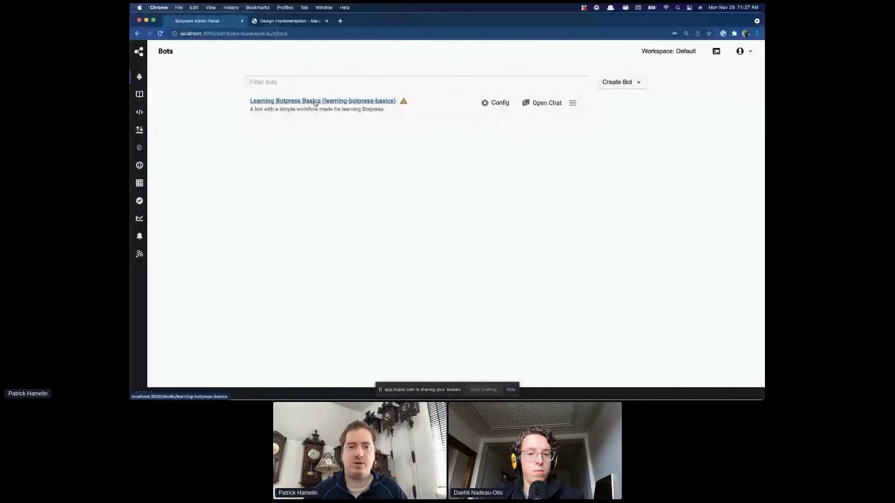
click(315, 101)
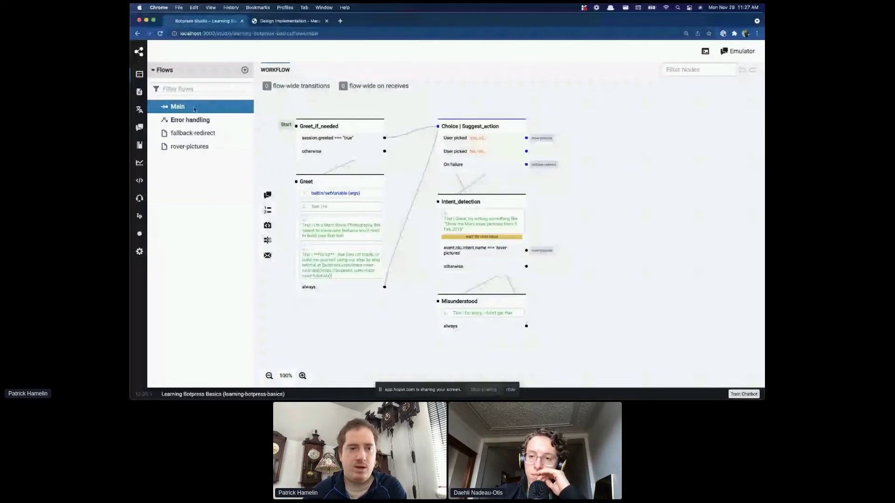
Look through the fallback-redirect, rover-pictures and Main flows, and follow the Suggest_action node's link to the rover-pictures flow.
click(192, 133)
click(189, 147)
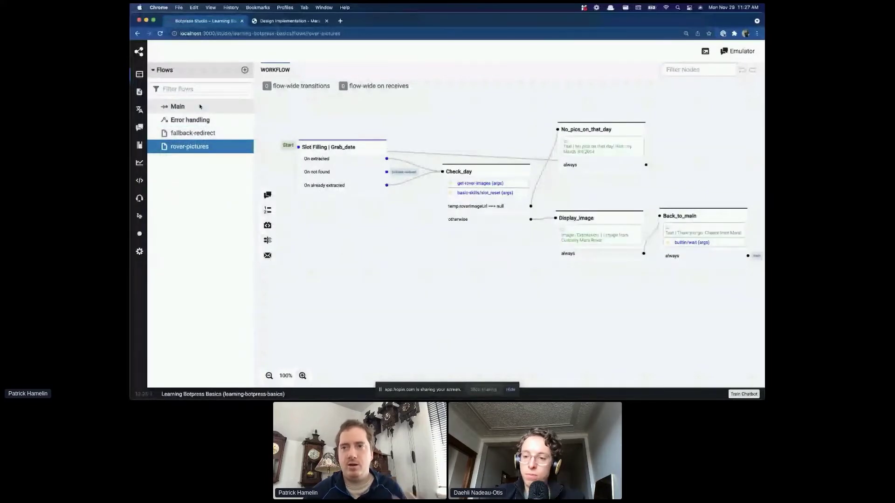
click(200, 107)
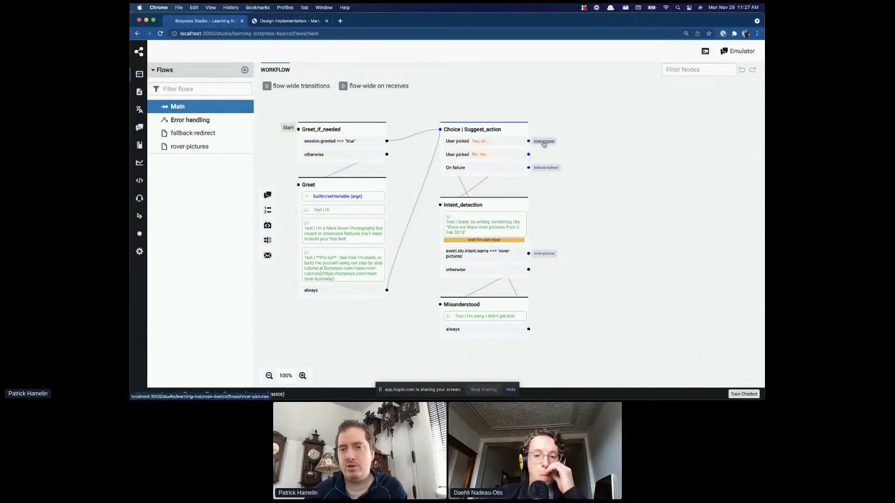
click(521, 308)
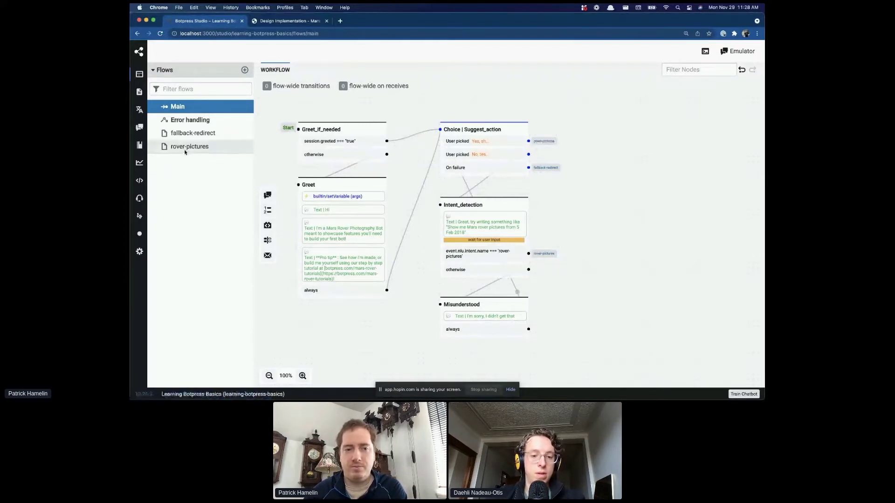
click(544, 141)
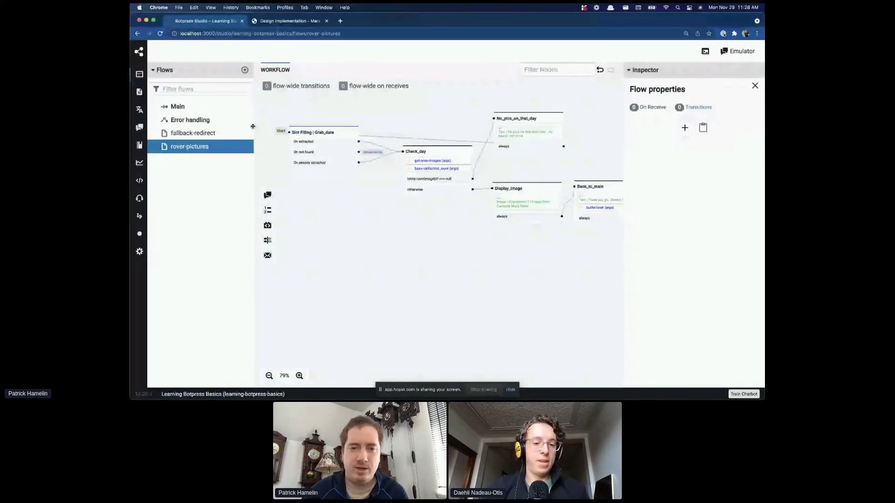
Inspect the transitions of the Greet_if_needed node in the Main flow, and close its properties.
click(177, 106)
click(361, 130)
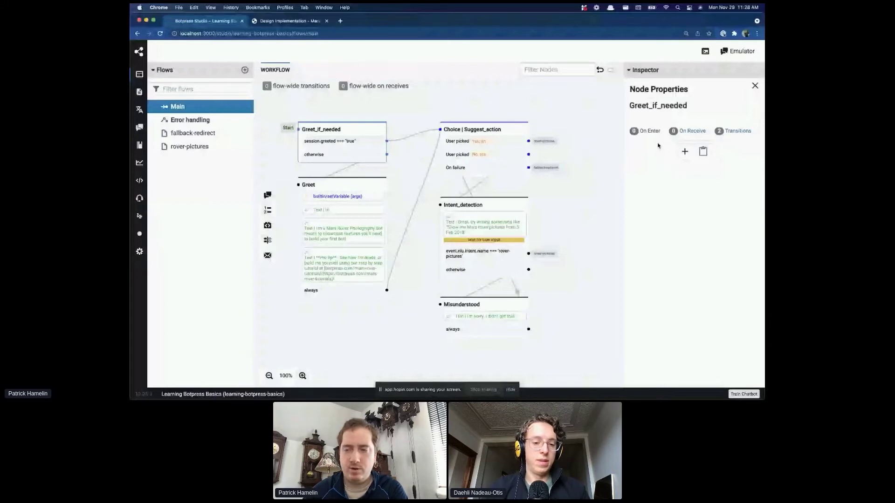
click(715, 135)
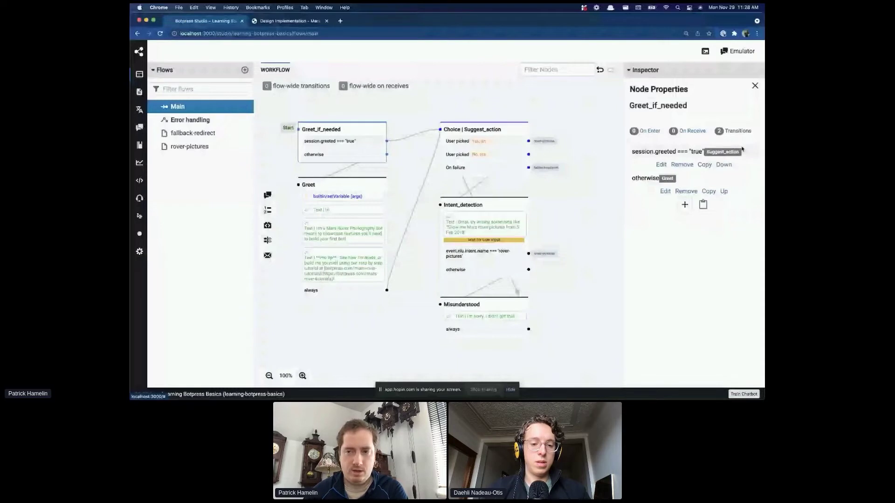
click(754, 86)
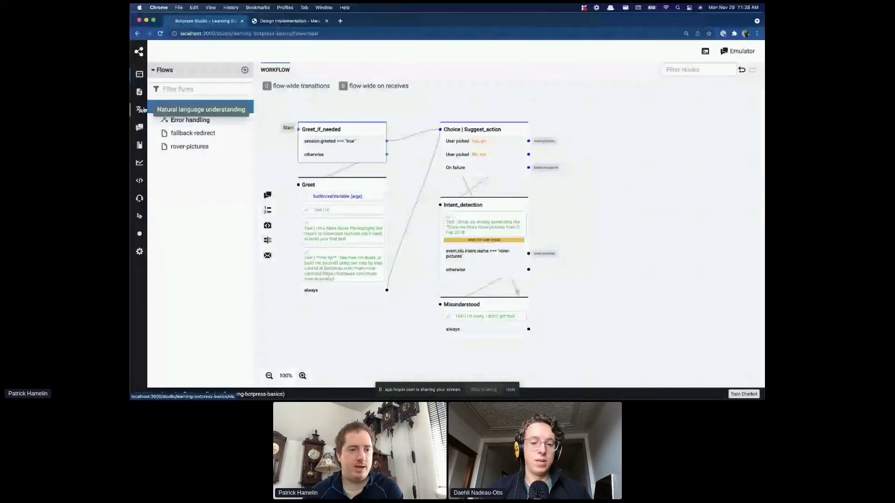
Display the training utterances of the rover-pictures intent in natural language understanding.
click(142, 110)
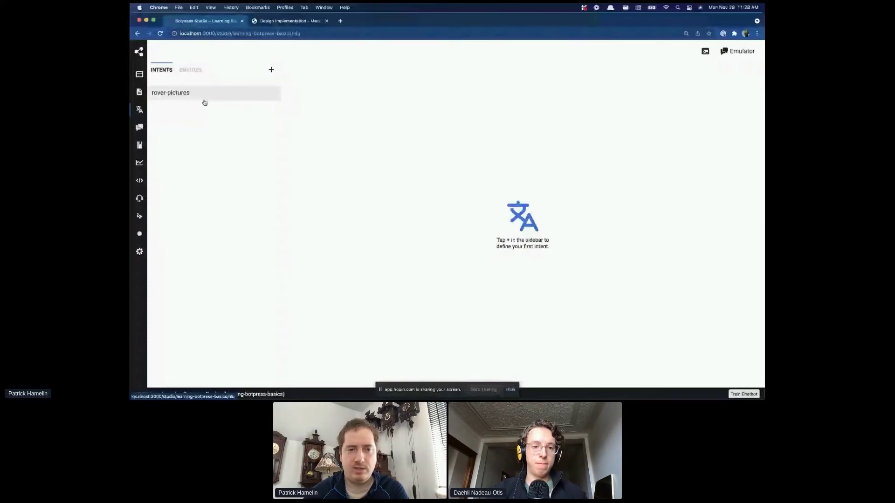
click(228, 100)
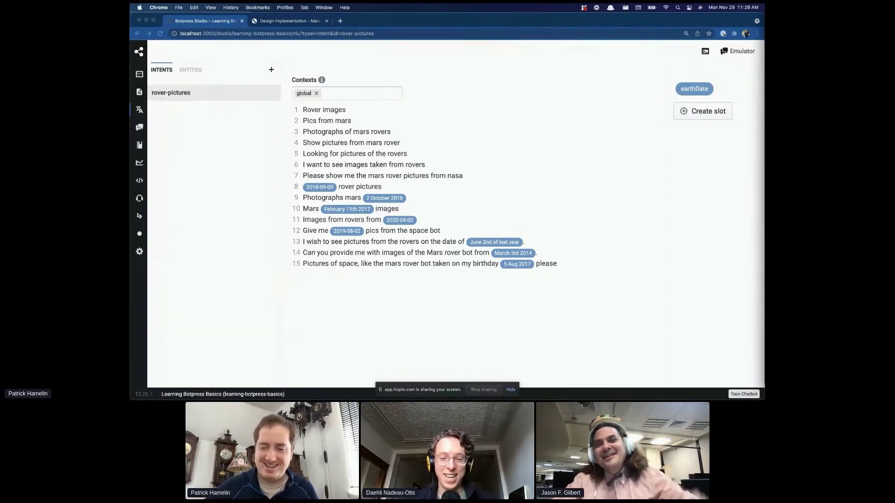
key(XF86AudioLowerVolume)
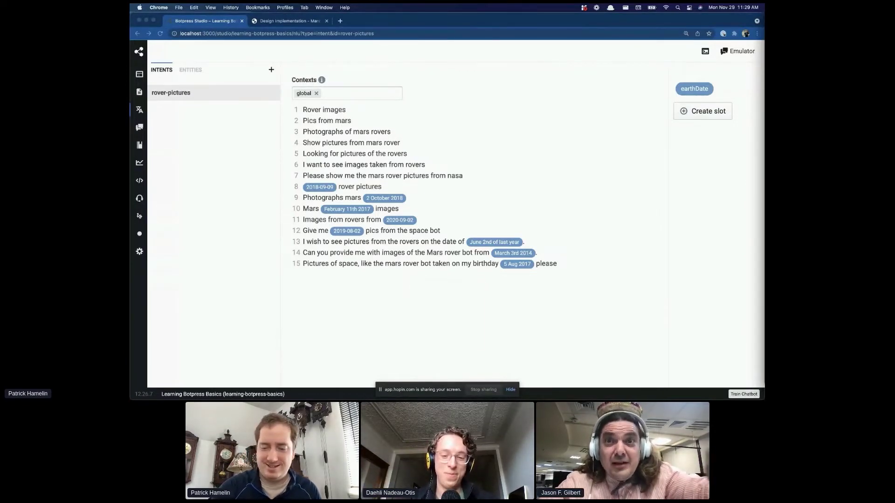
key(XF86AudioLowerVolume)
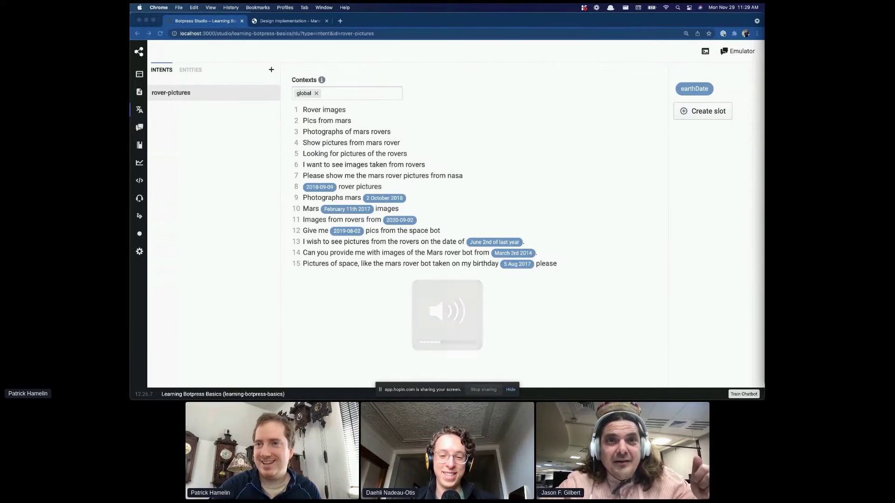
key(XF86AudioRaiseVolume)
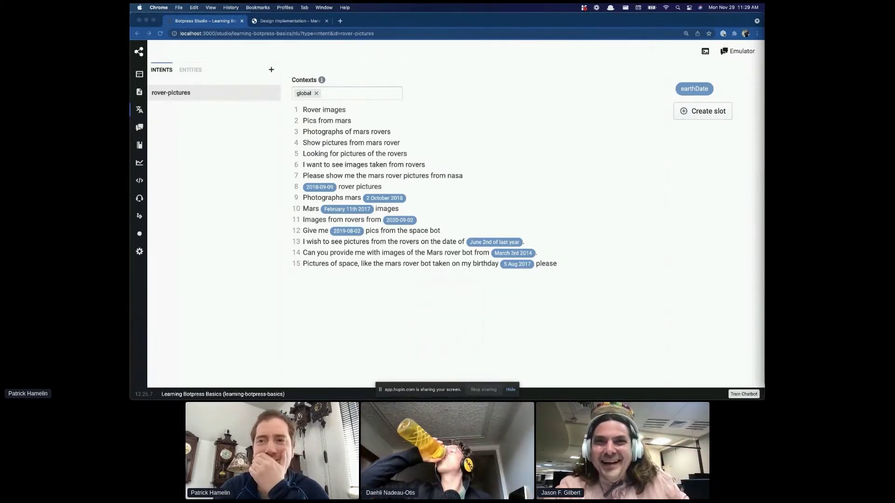
key(XF86AudioLowerVolume)
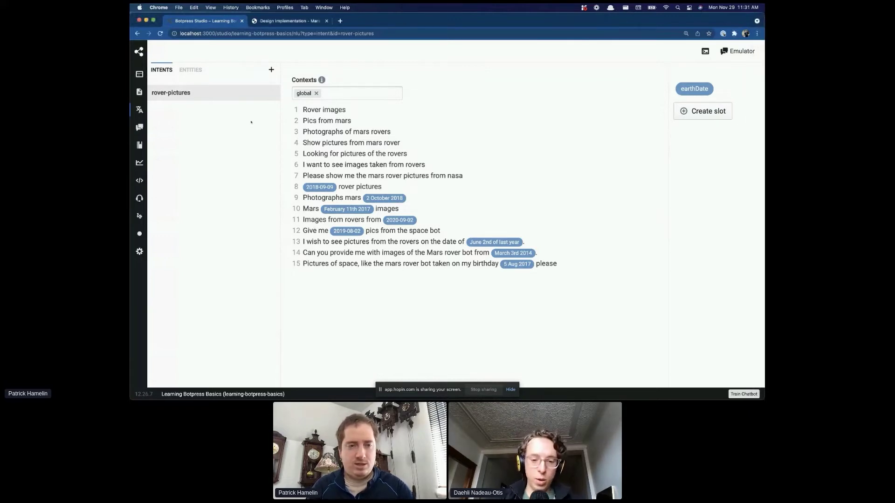
Advance the Mars Rover presentation to the Quick Demo slide and return to the bot's intents.
key(ctrl+Tab)
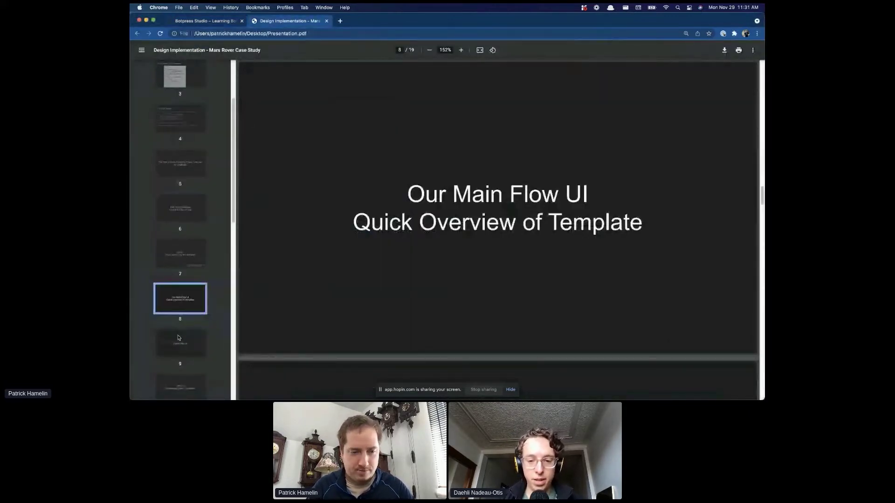
click(178, 337)
key(ctrl+shift+Tab)
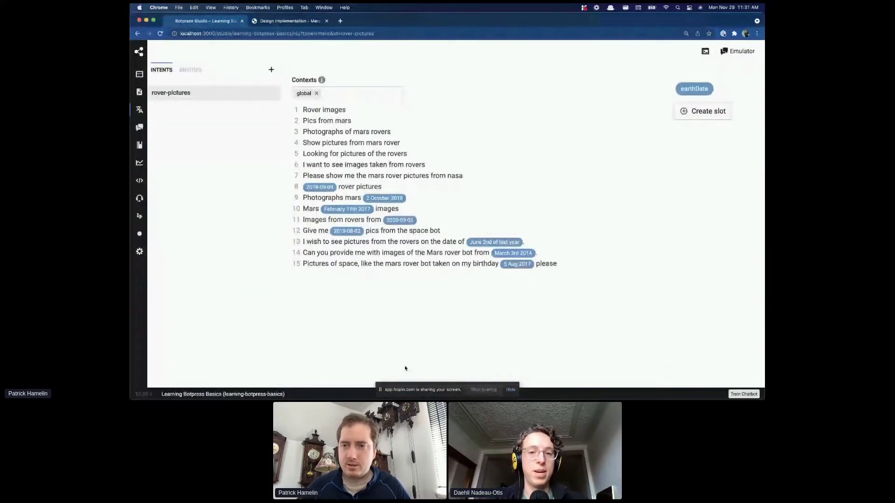
Start training the Learning Botpress Basics chatbot.
key(super+equal)
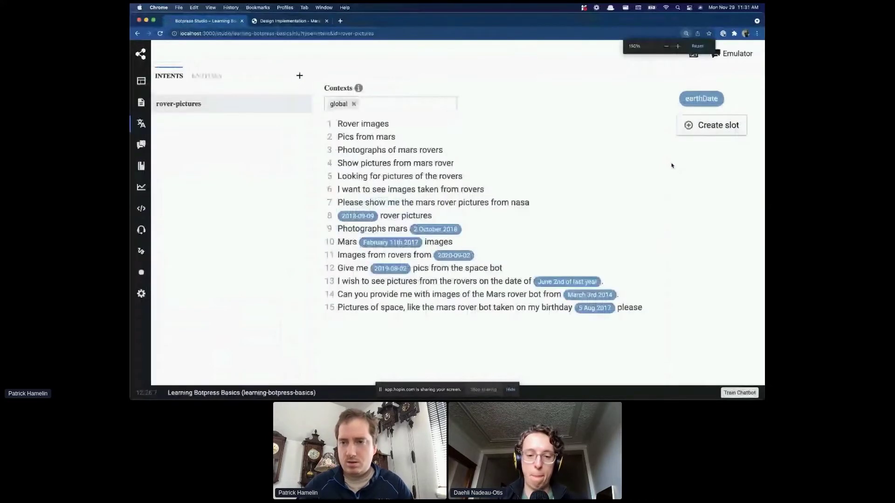
key(super+equal)
key(super+minus)
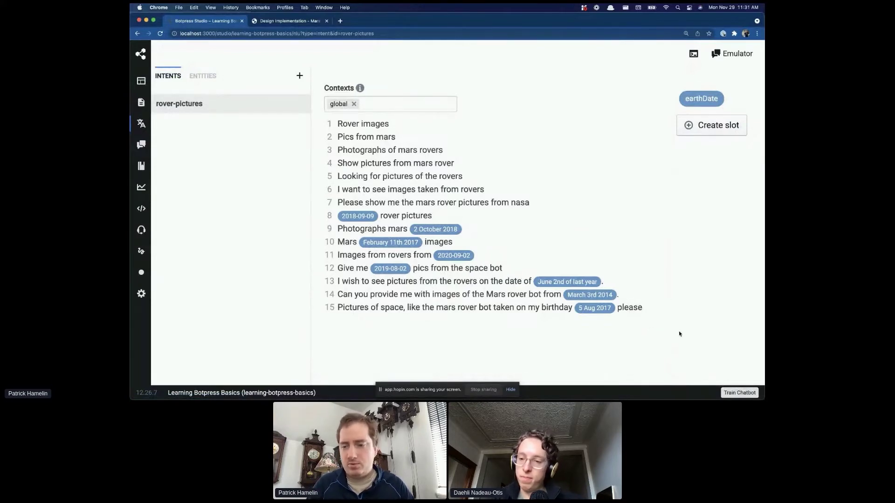
key(ctrl+Tab)
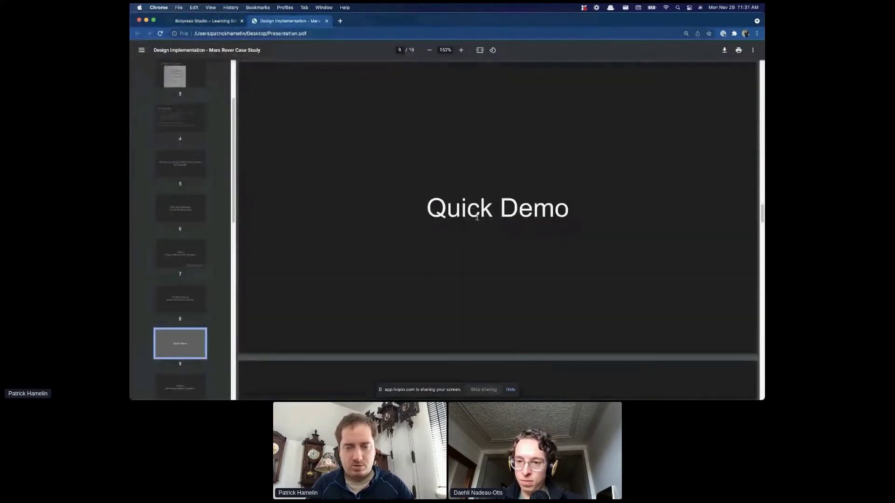
key(ctrl+shift+Tab)
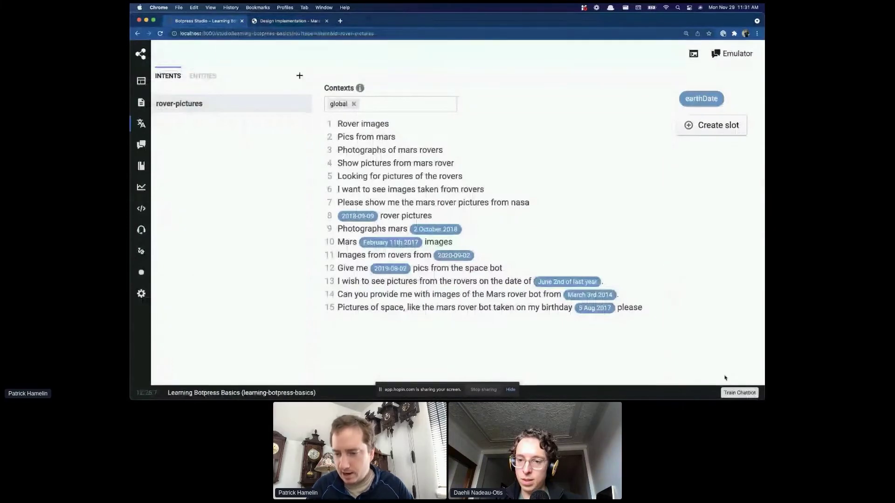
click(730, 394)
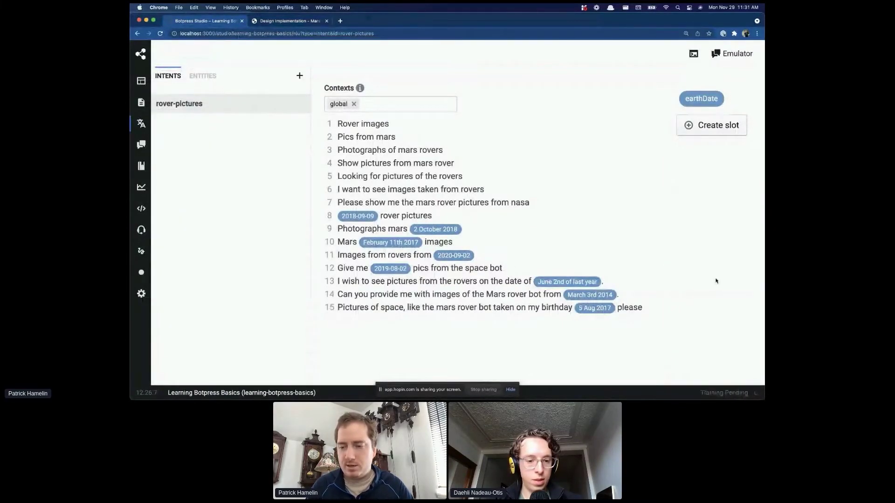
Open the emulator and ask the bot "What is the latency between earth and mars?".
click(731, 55)
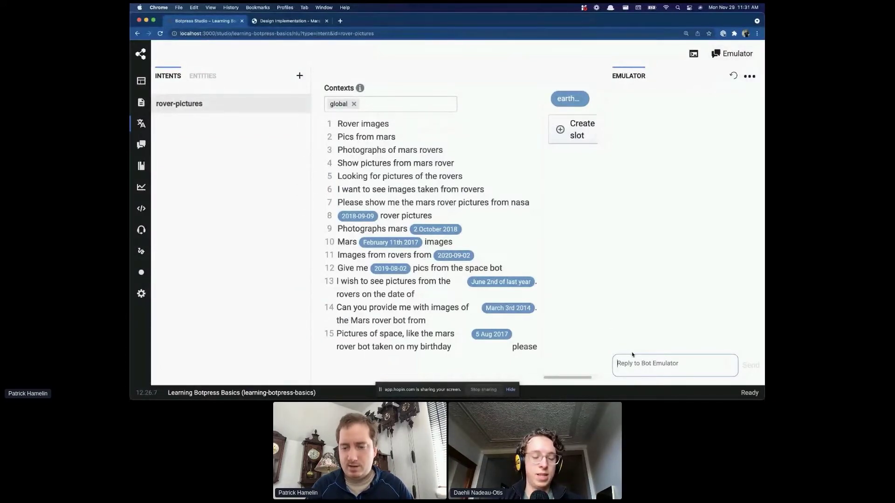
text(Wha)
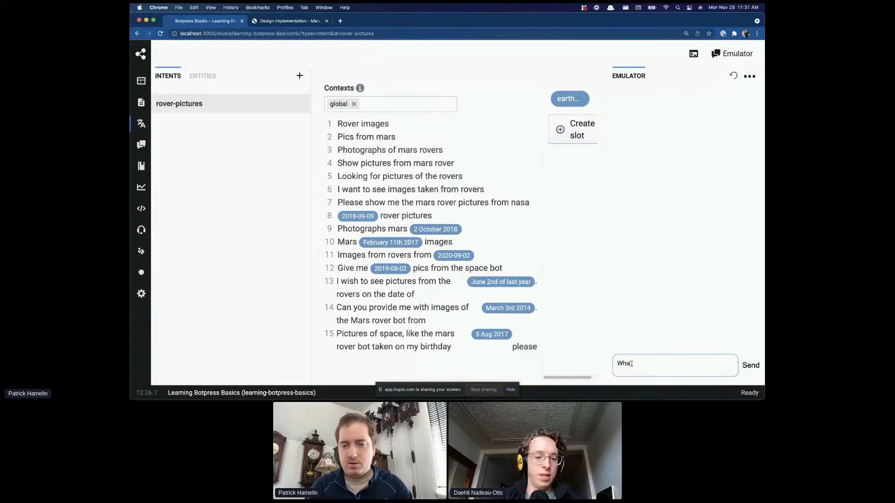
text(t is the latency )
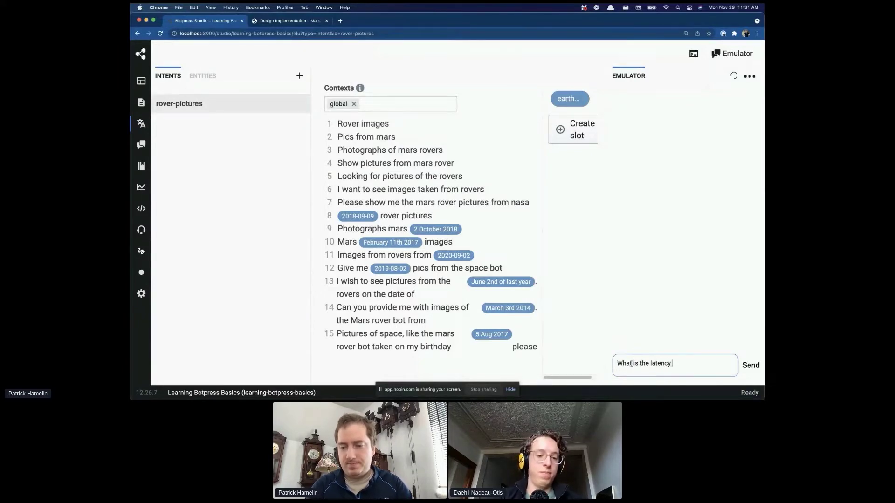
text(between eart)
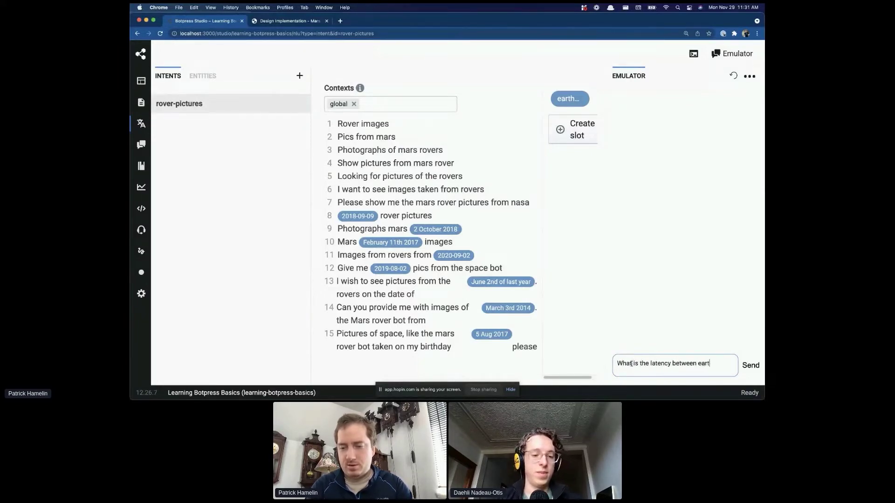
text(h and mars?)
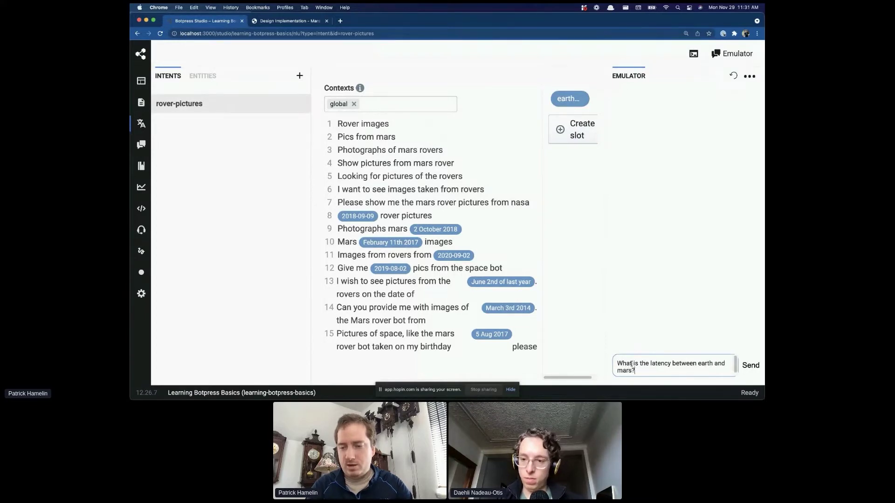
key(Return)
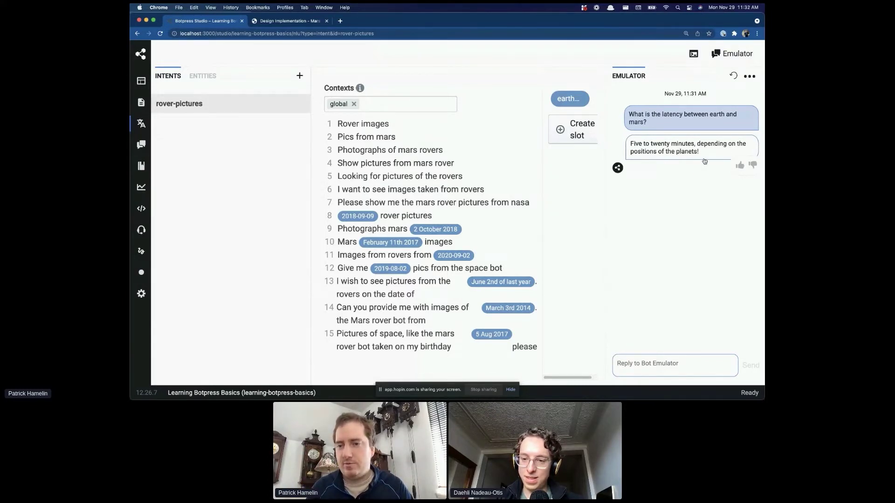
Greet the bot with "hi" in the emulator and choose the "Yes, show me pictures" suggestion.
click(654, 363)
text(hi)
key(Return)
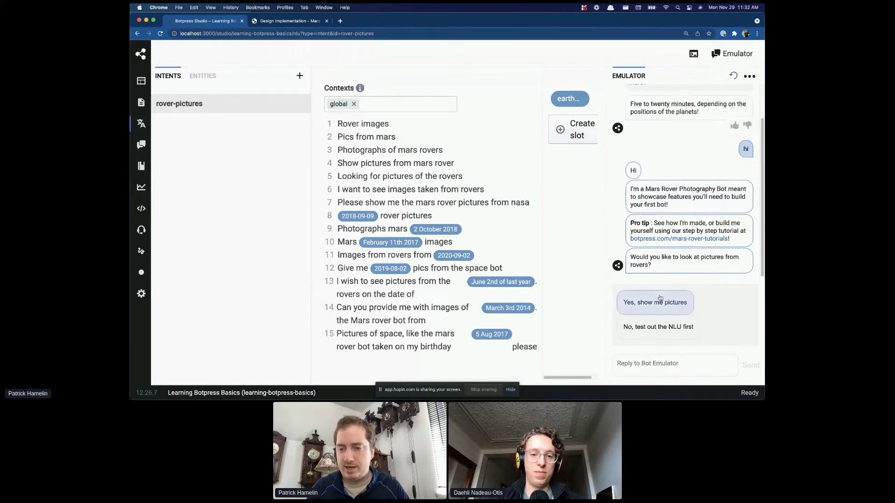
click(645, 302)
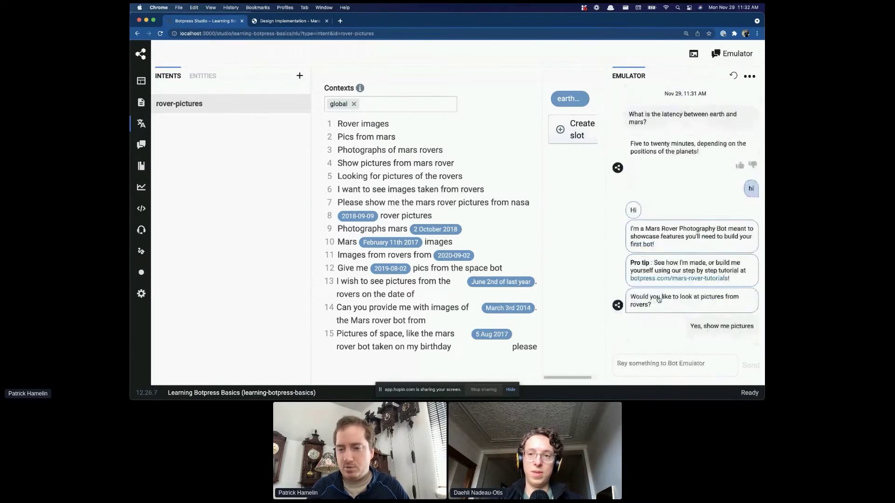
Answer the bot's question about the picture day with "March 1st 2015".
click(647, 359)
text(March)
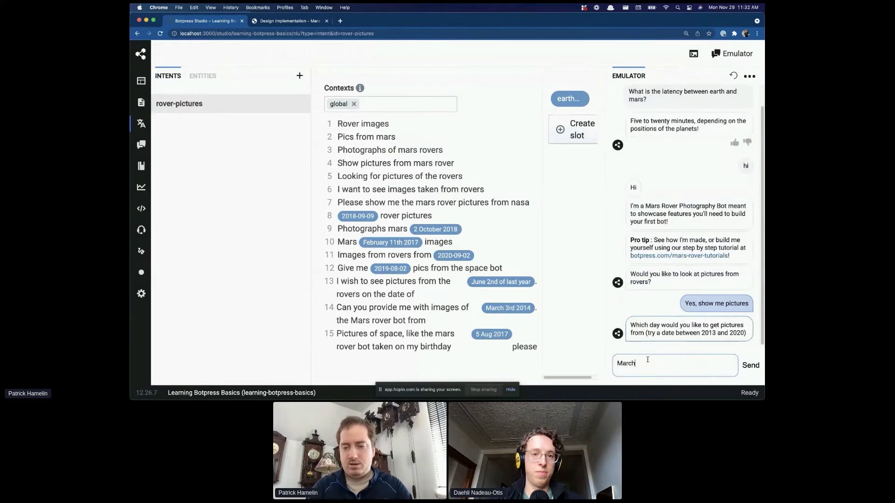
text( 1st 2015)
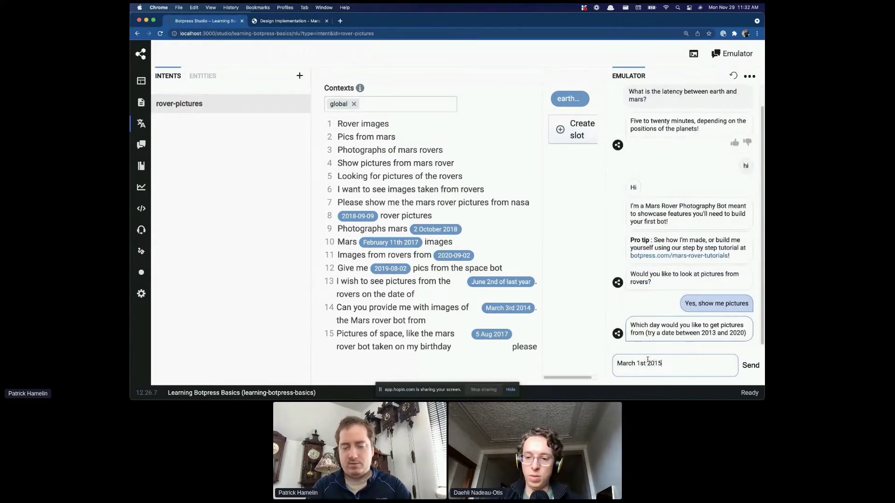
key(Return)
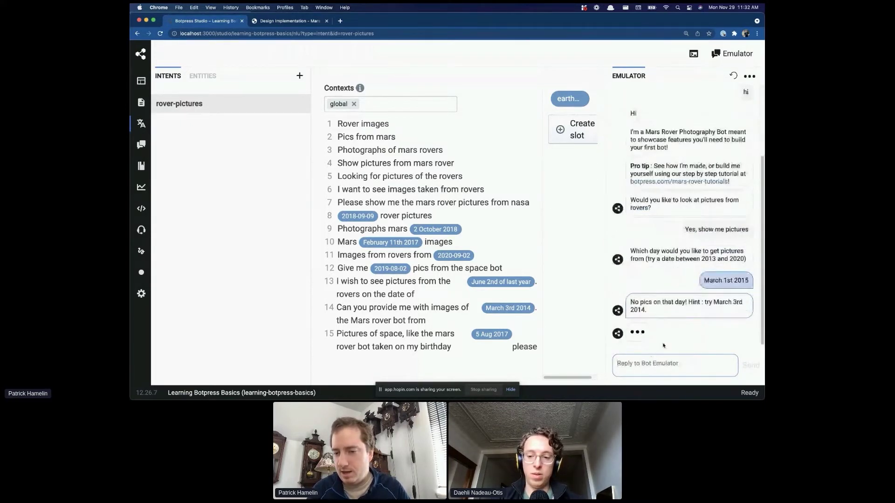
Recall the last reply, change its date to "March 1st 2018", and send it to the bot.
key(Up)
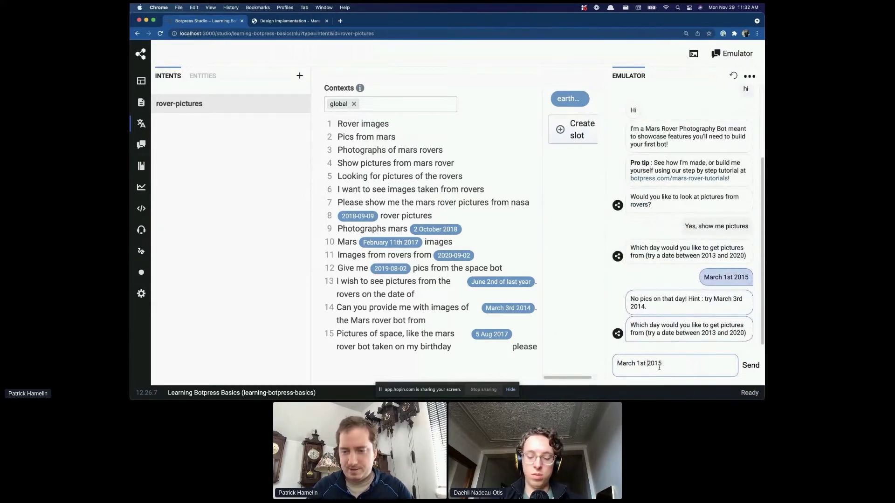
key(BackSpace)
text(8)
key(Return)
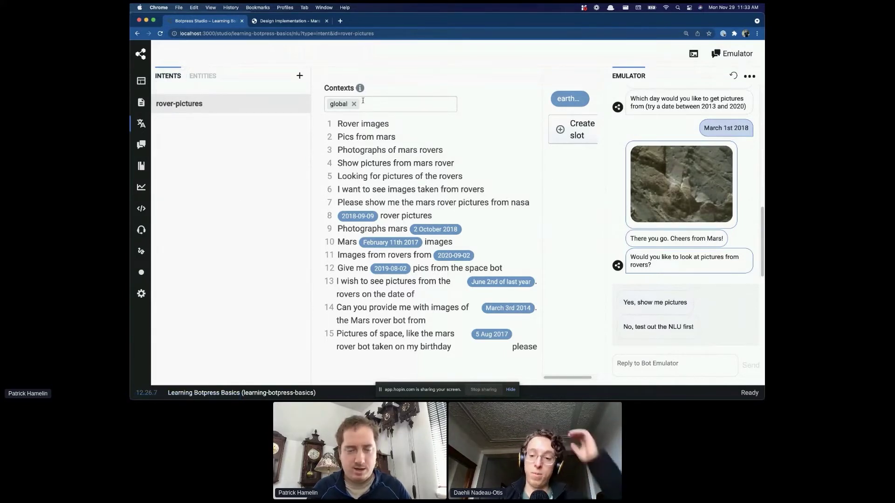
Advance the Mars Rover presentation to the "Offload! Knowledge Based Questions" slide and return to the bot's intents.
key(ctrl+Tab)
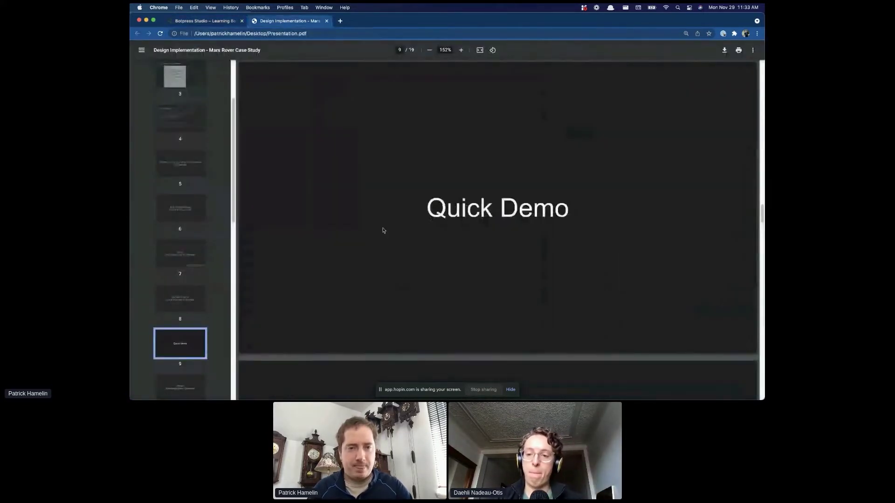
click(182, 389)
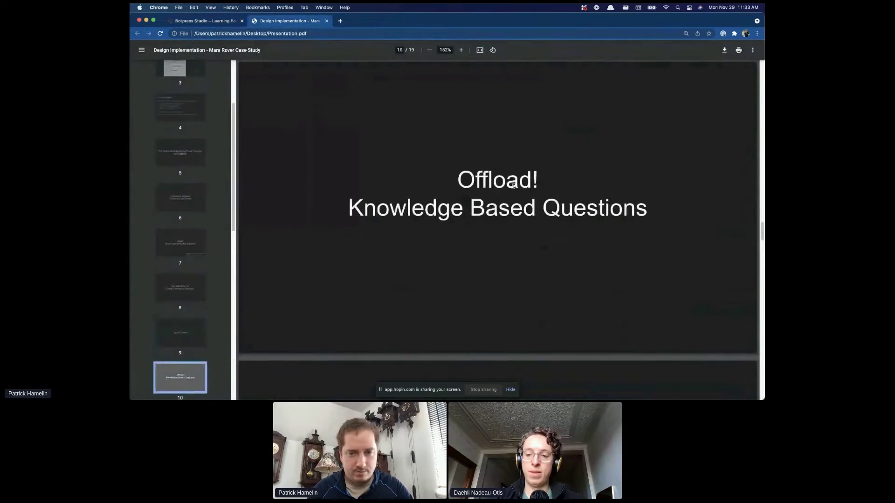
key(ctrl+Tab)
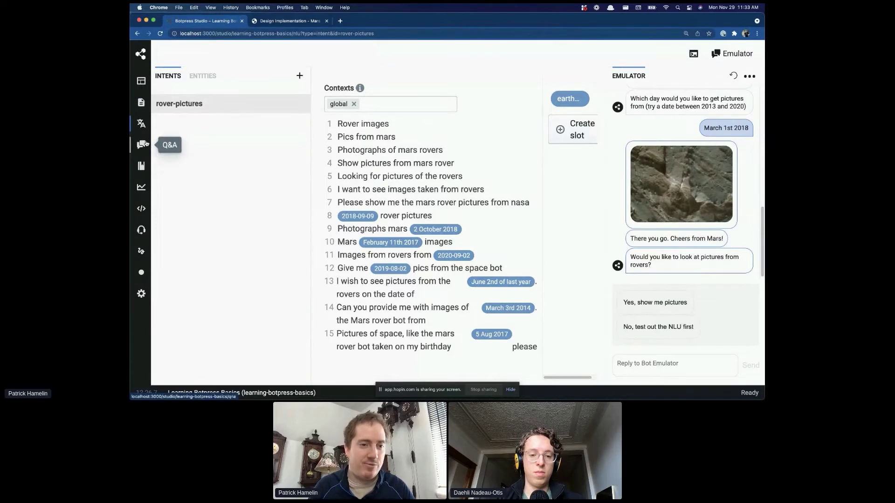
View the bot's Q&A list, then show the Main flow beside the first exchange of the emulator conversation.
click(146, 144)
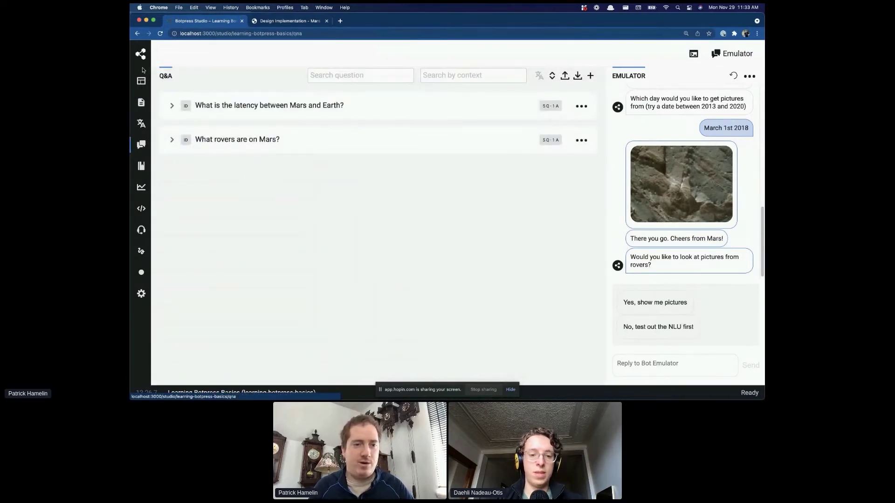
click(142, 81)
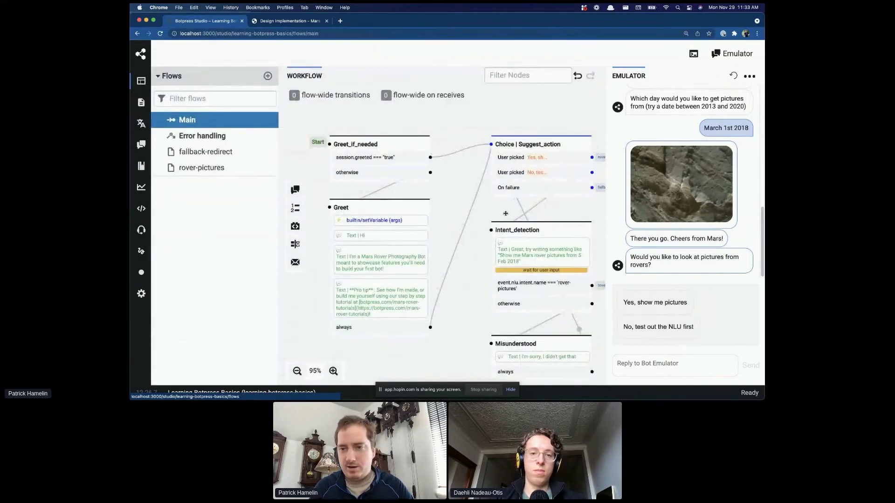
scroll(713, 230, up, 10)
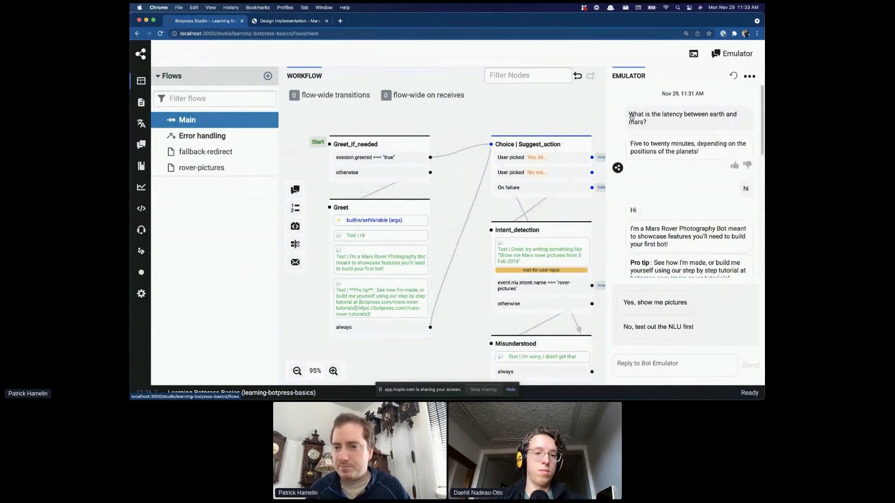
Review the question variants and answer of the Mars and Earth latency Q&A, and collapse the entry.
click(140, 145)
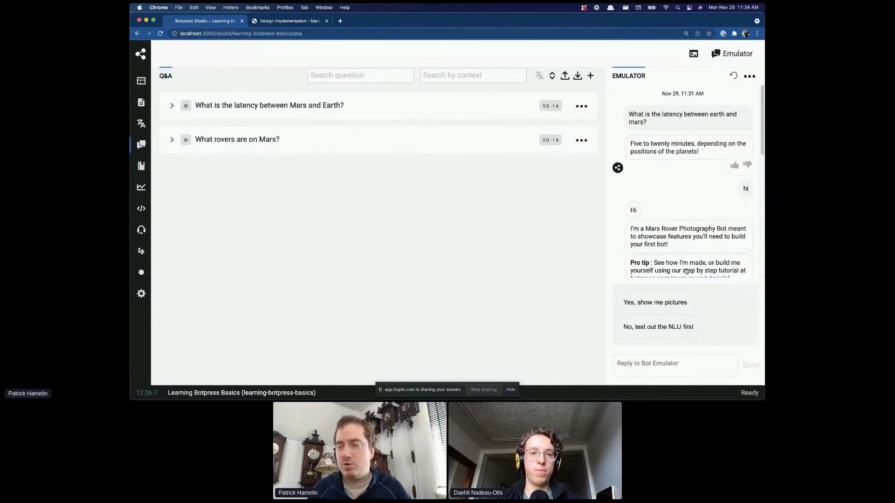
click(397, 108)
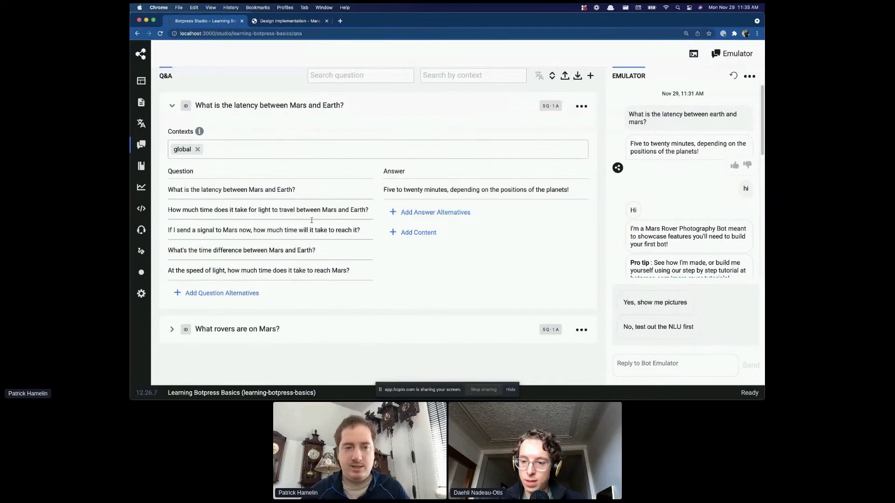
click(170, 106)
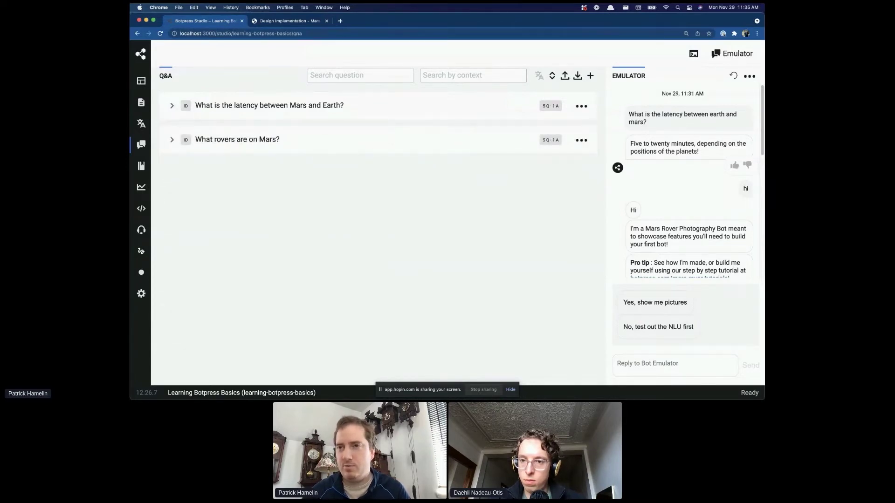
Add a blank Q&A entry and review its options, such as Enable Redirection and Convert To Intent, without applying any.
click(590, 76)
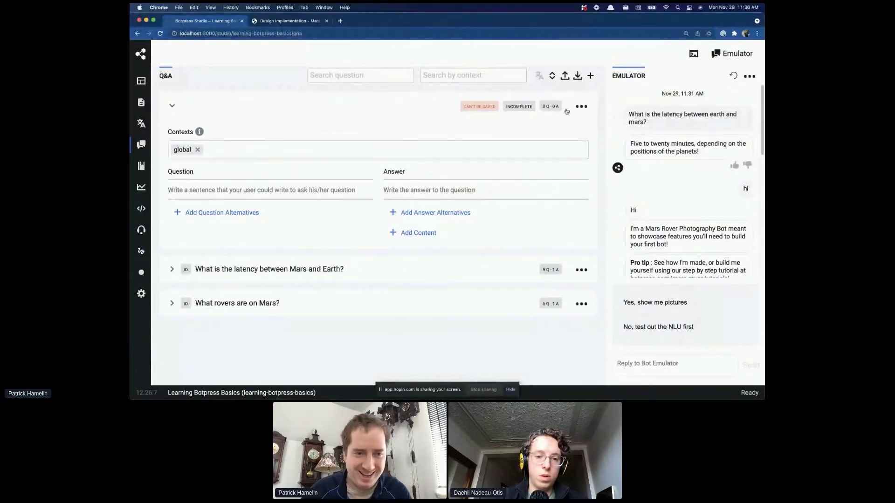
click(585, 107)
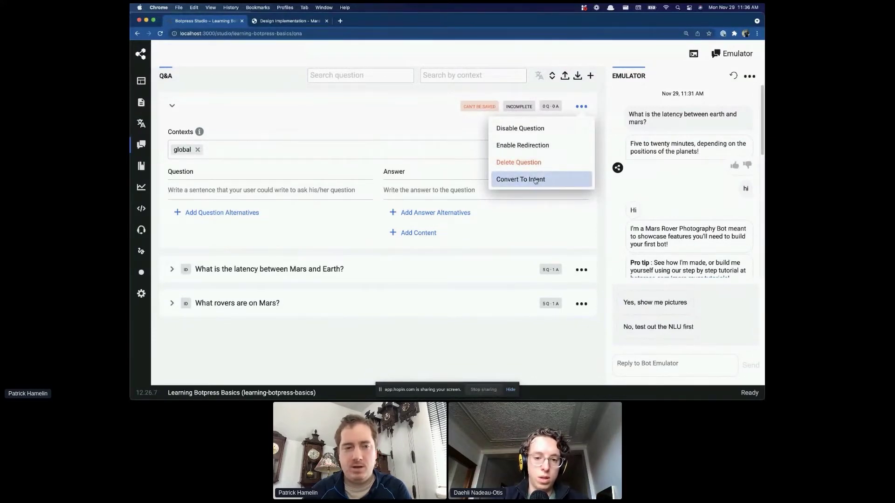
click(391, 127)
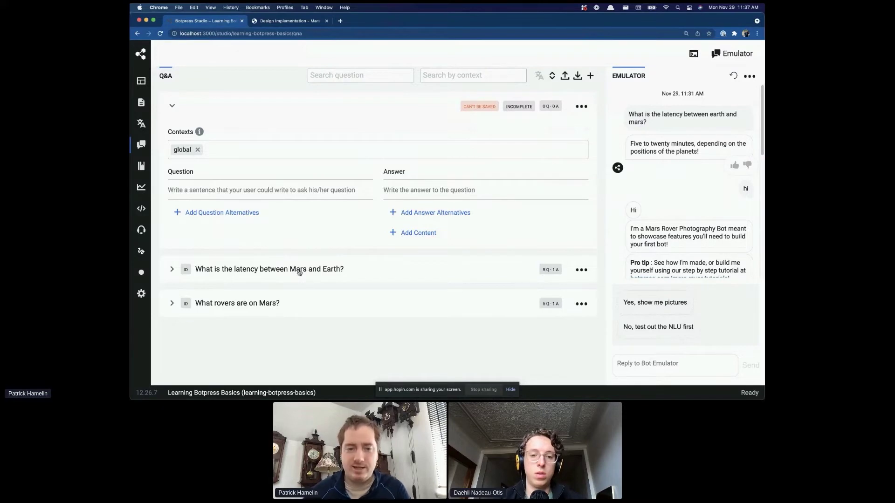
click(582, 106)
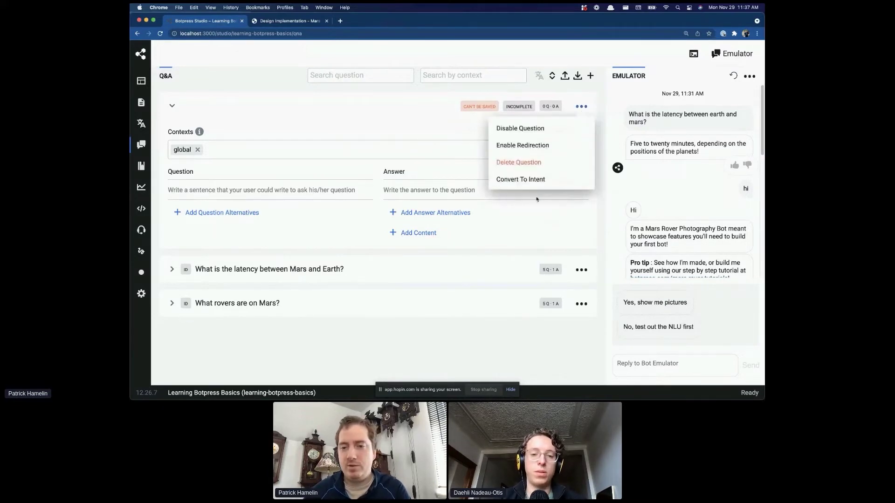
click(544, 198)
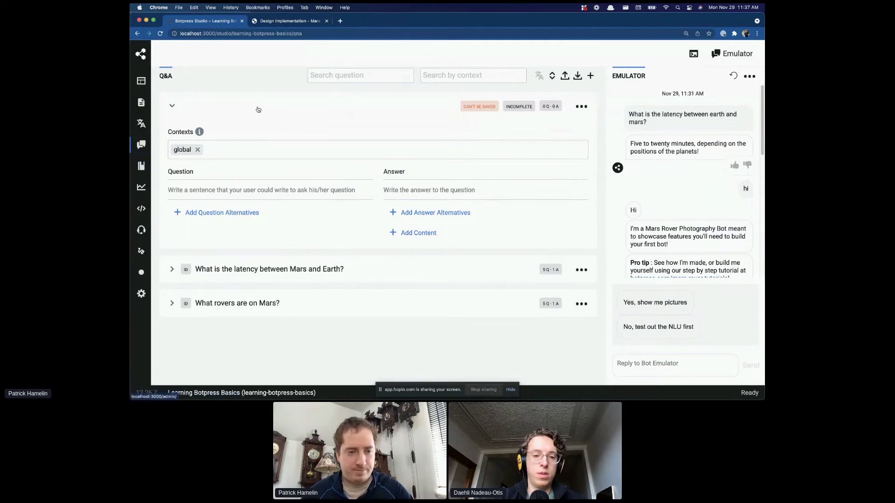
Advance the presentation to the "Create once, handle everywhere Choices & Suggestions" slide and return to the bot's Q&A list.
key(ctrl+Tab)
scroll(215, 303, down, 1)
scroll(215, 303, down, 1)
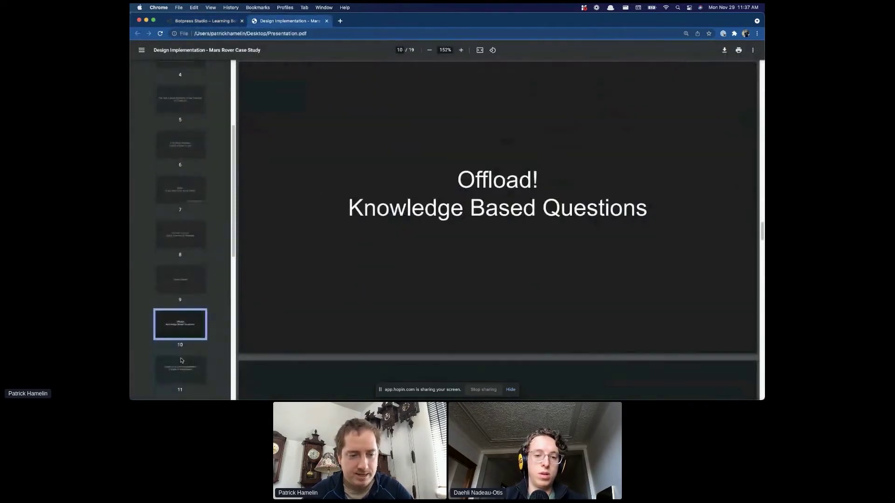
click(182, 363)
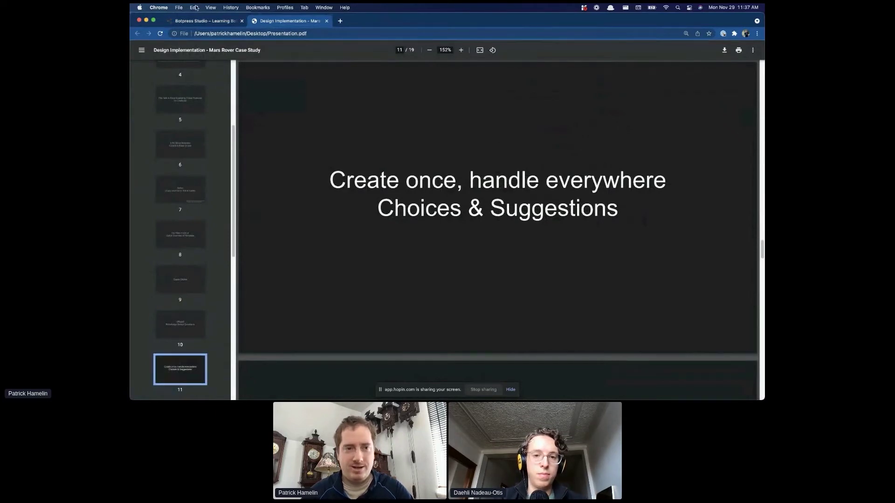
key(ctrl+shift+Tab)
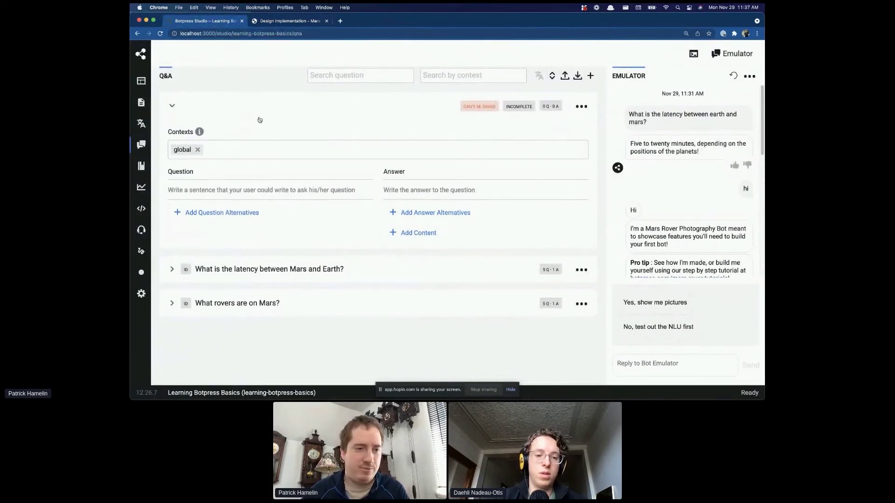
Show the Main flow beside the latest emulator messages and highlight the bot's question about looking at rover pictures.
click(141, 83)
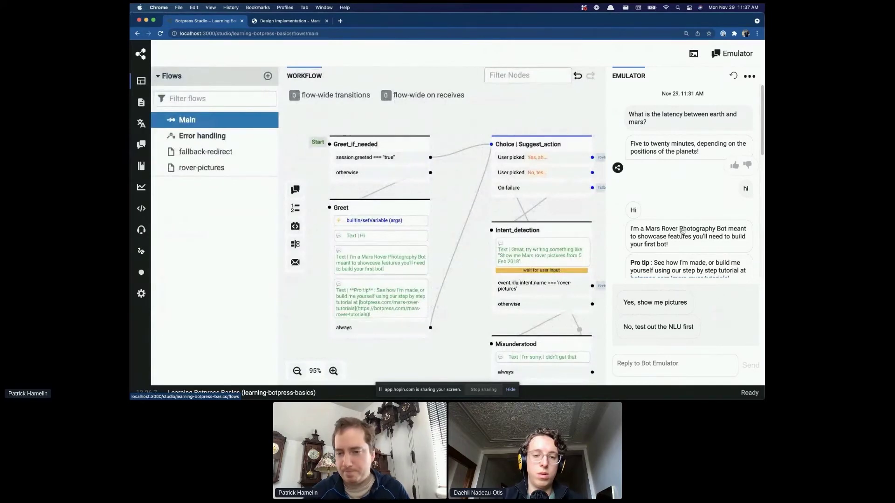
scroll(678, 265, down, 10)
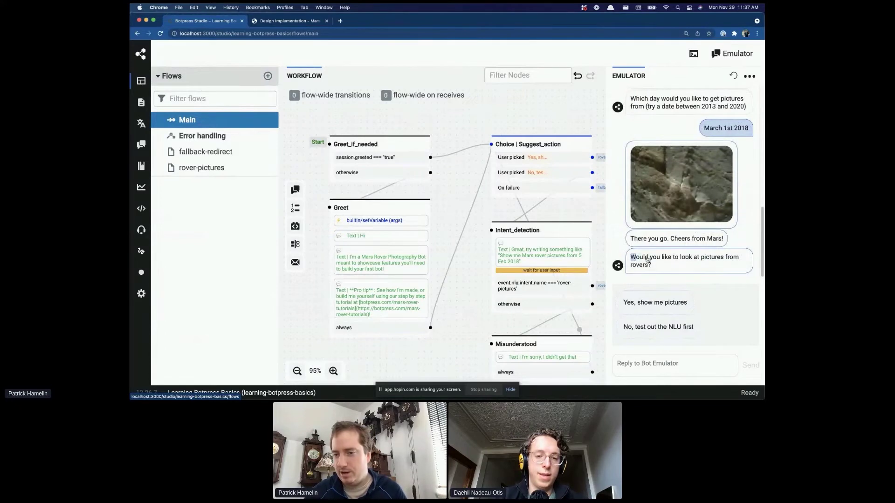
drag(631, 256, 688, 270)
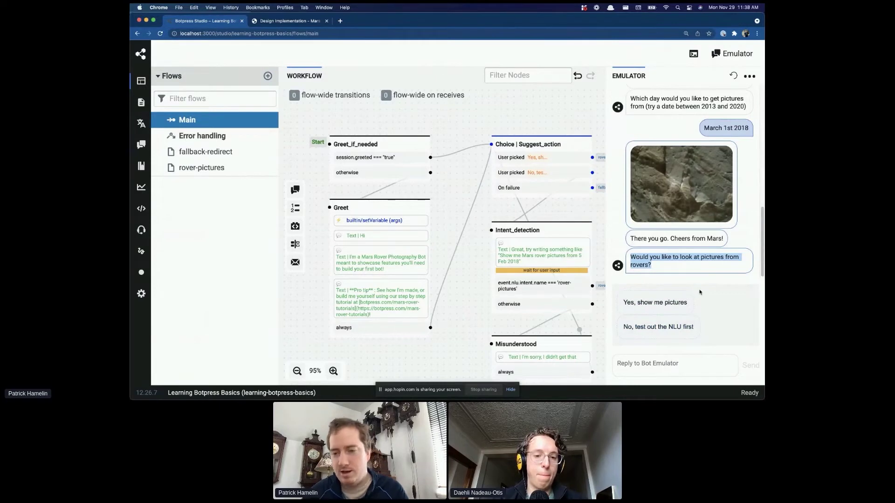
click(691, 277)
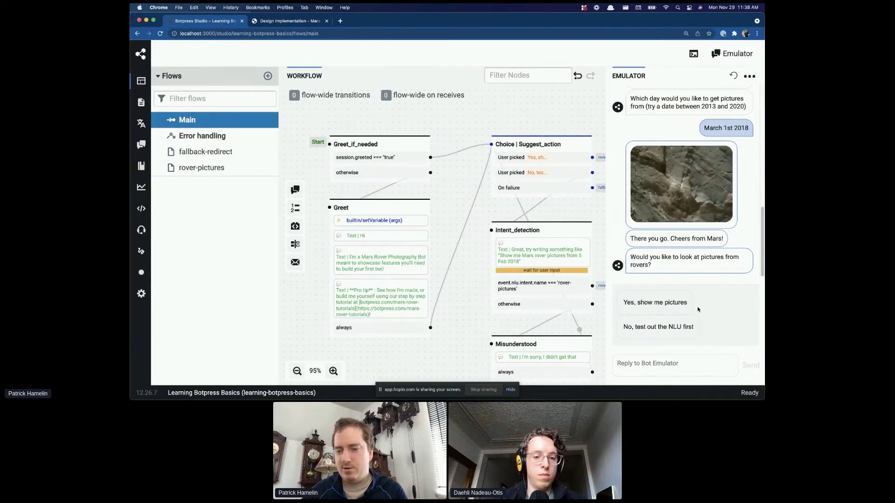
click(624, 301)
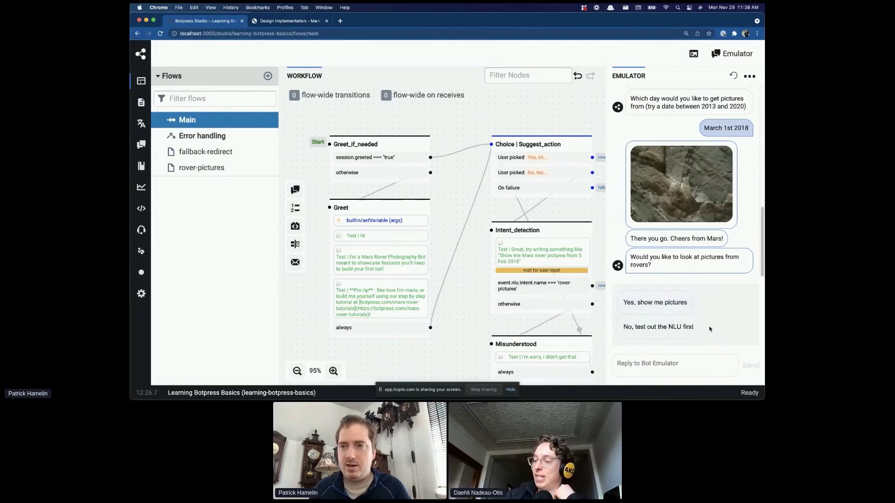
Review the message, choice titles and values, and text options of the Suggest_action choice skill, and close it without changes.
double_click(545, 148)
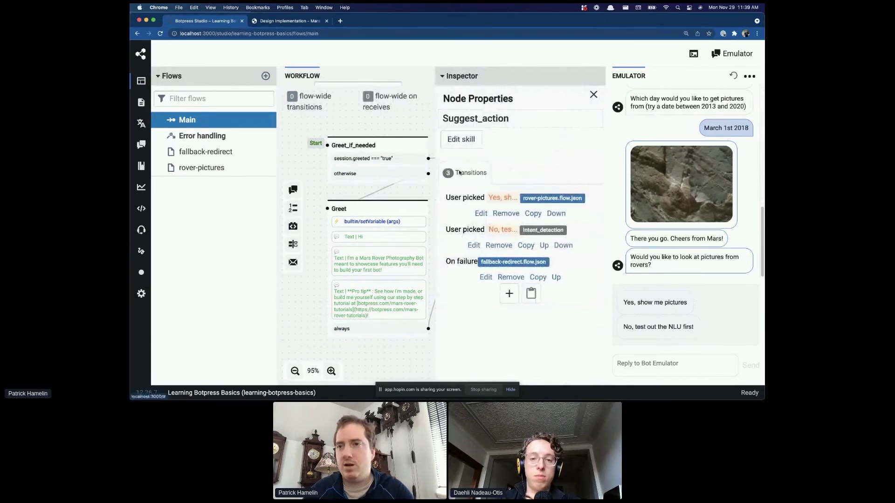
click(464, 147)
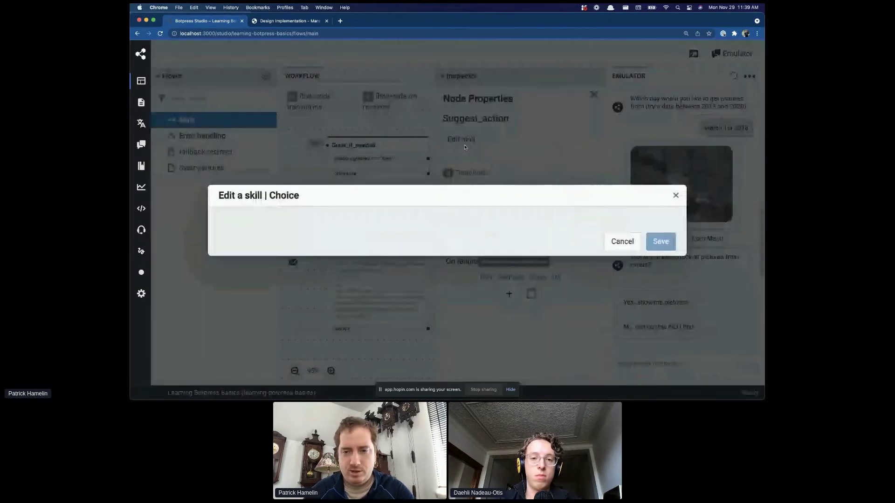
click(648, 191)
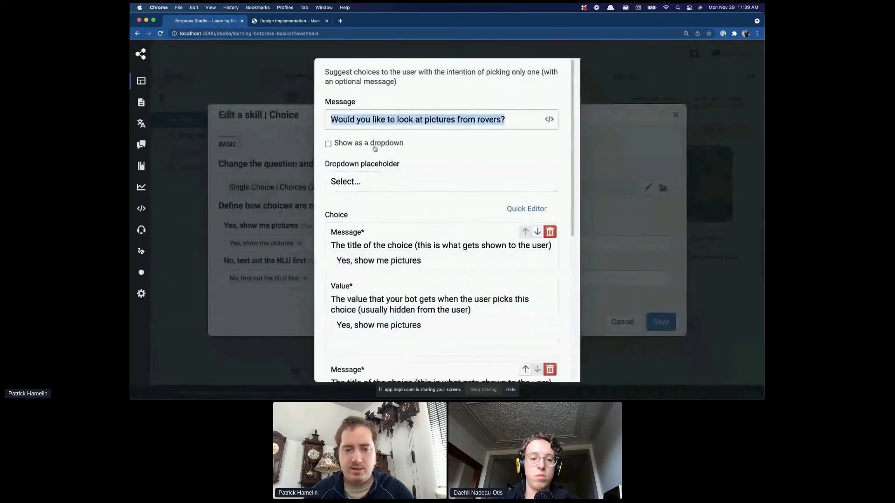
scroll(406, 200, down, 2)
scroll(406, 200, down, 2)
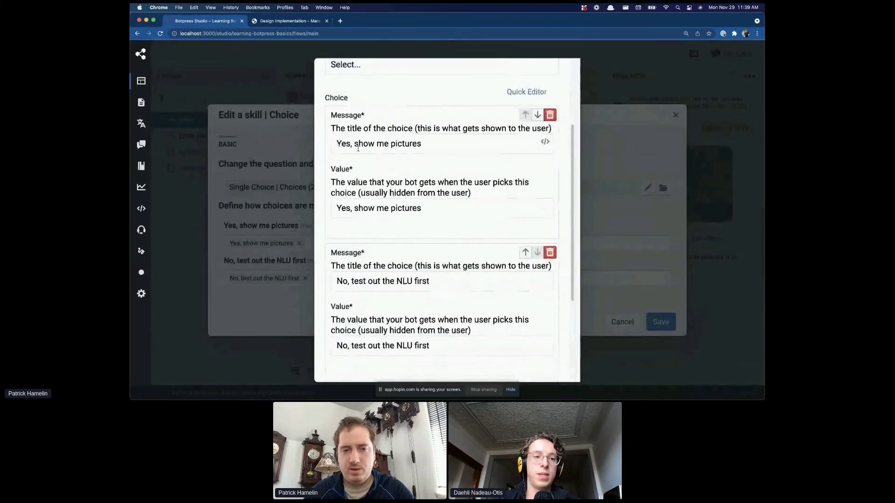
click(421, 213)
scroll(423, 222, down, 1)
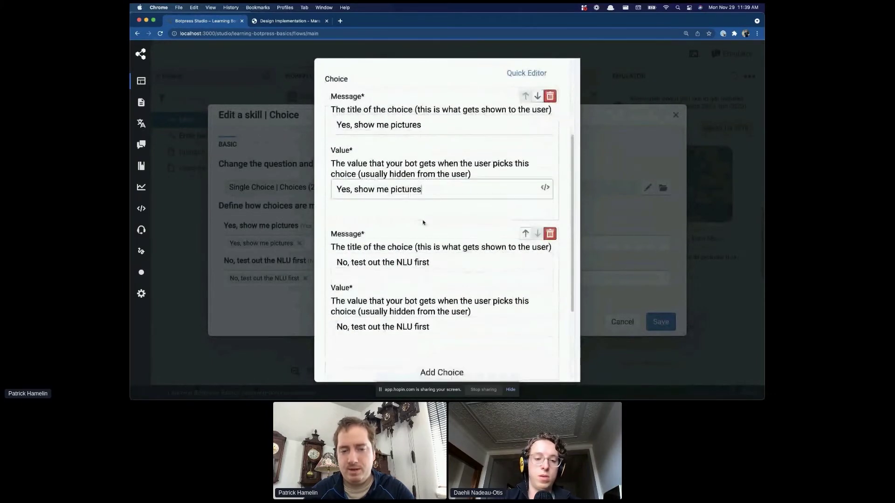
scroll(423, 223, down, 4)
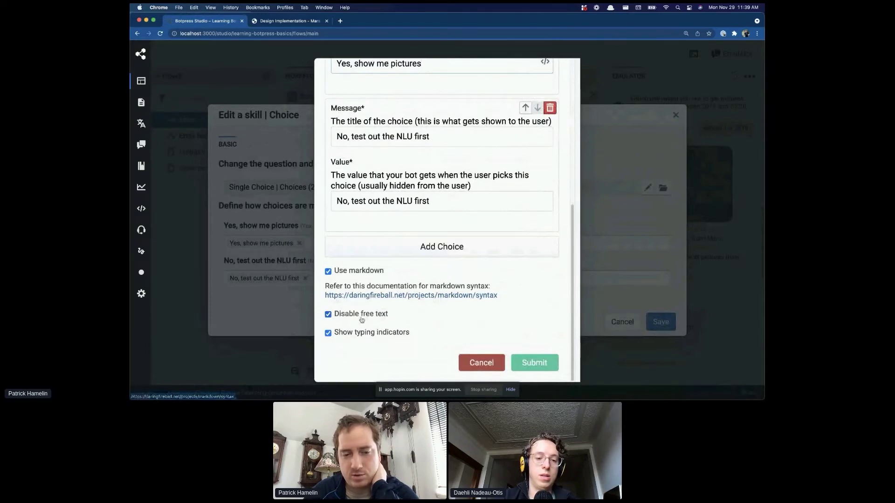
click(474, 362)
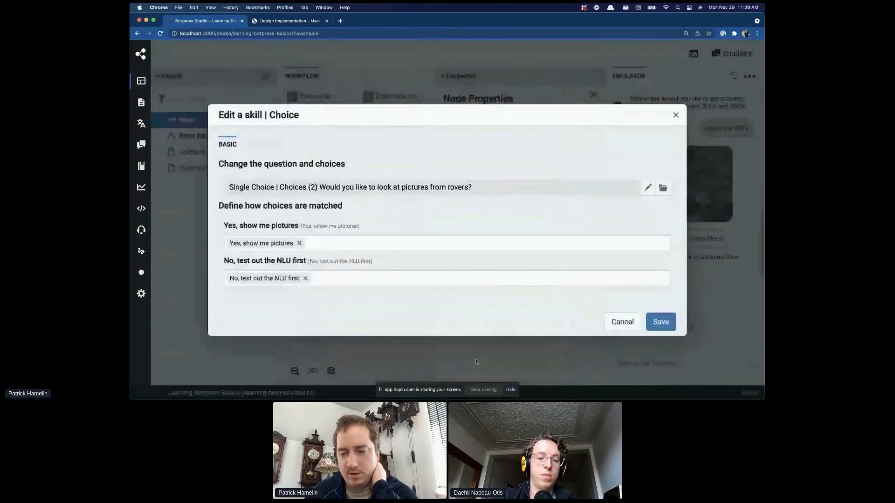
click(622, 322)
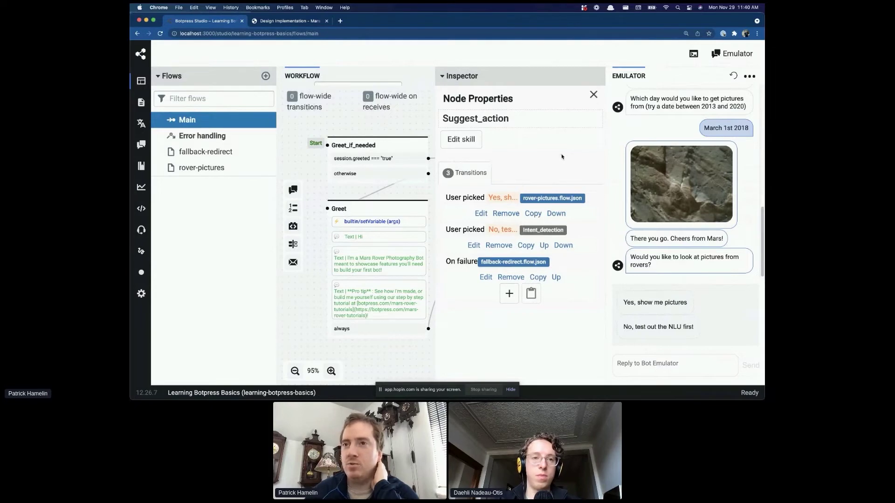
Reopen the rover pictures question content in the Suggest_action choice skill and submit it with Disable free text enabled.
click(593, 96)
click(520, 167)
click(459, 142)
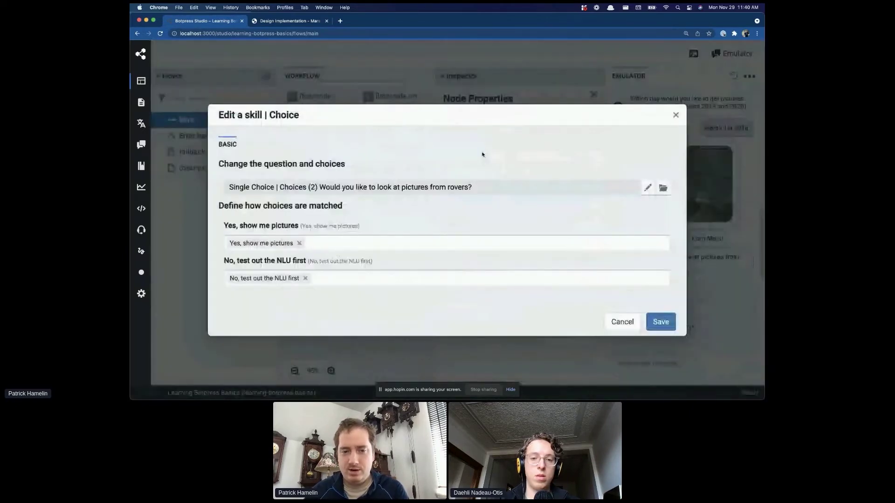
click(647, 187)
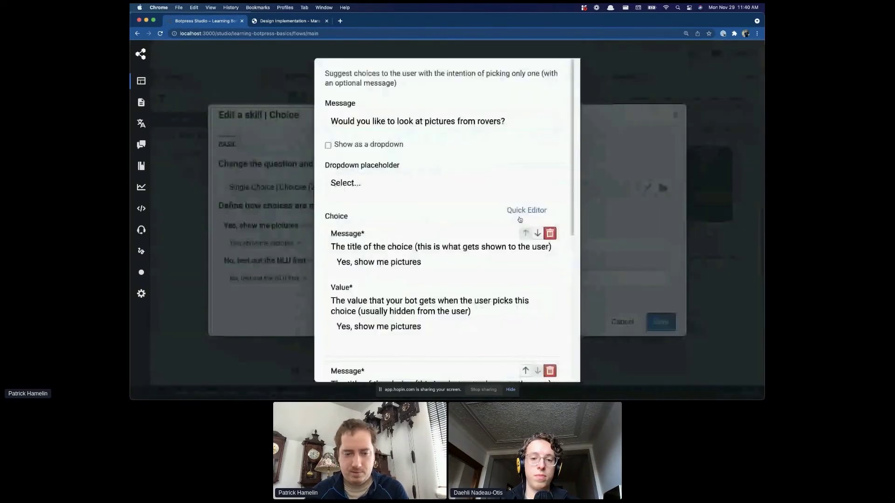
scroll(447, 266, down, 6)
click(382, 312)
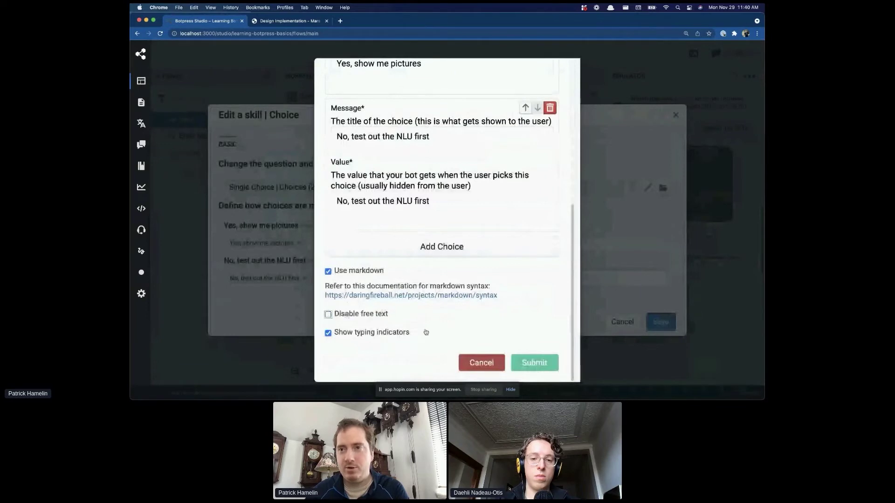
key(Escape)
click(647, 188)
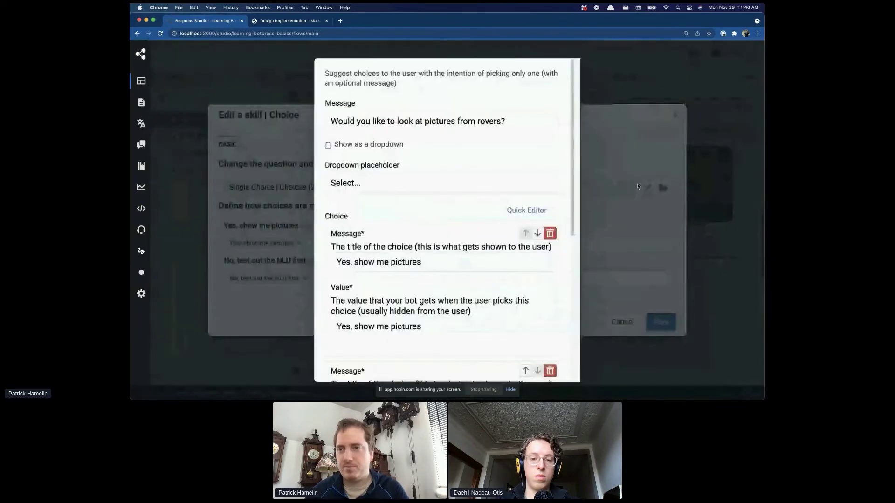
scroll(481, 296, down, 5)
click(328, 315)
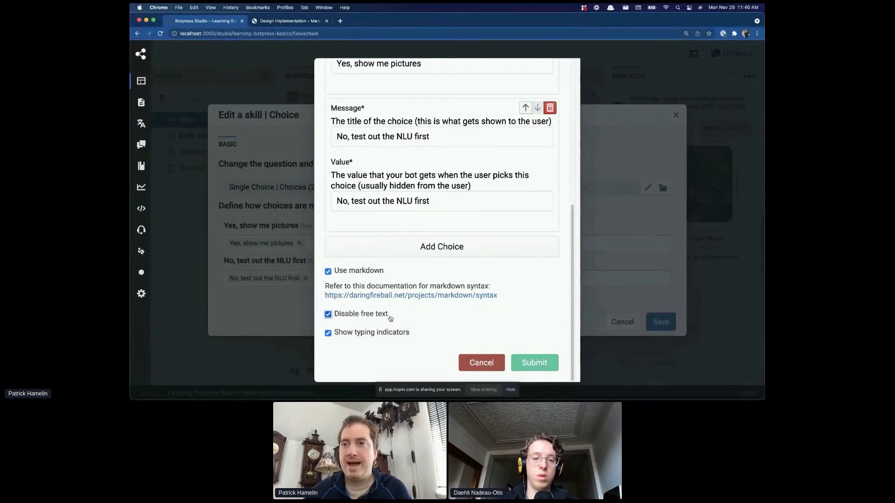
click(390, 317)
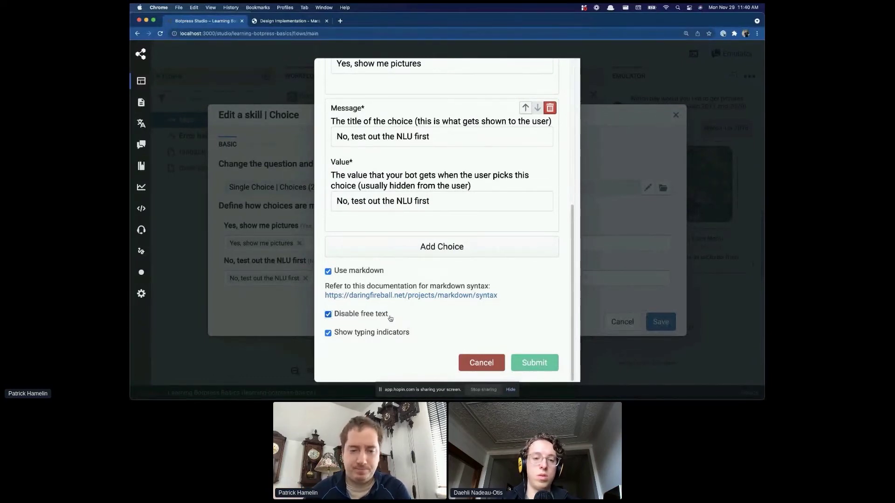
click(539, 362)
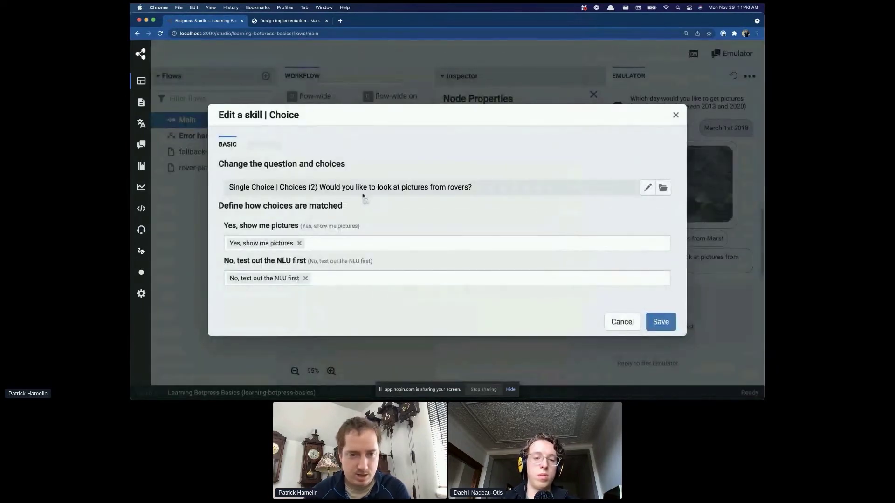
In the advanced settings of the choice skill, set the maximum number of retries to 0 and save the skill.
click(263, 145)
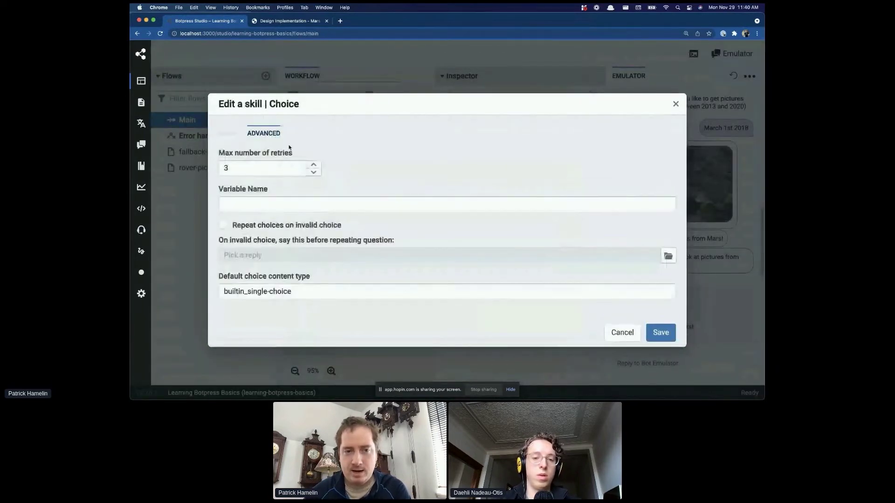
triple_click(313, 173)
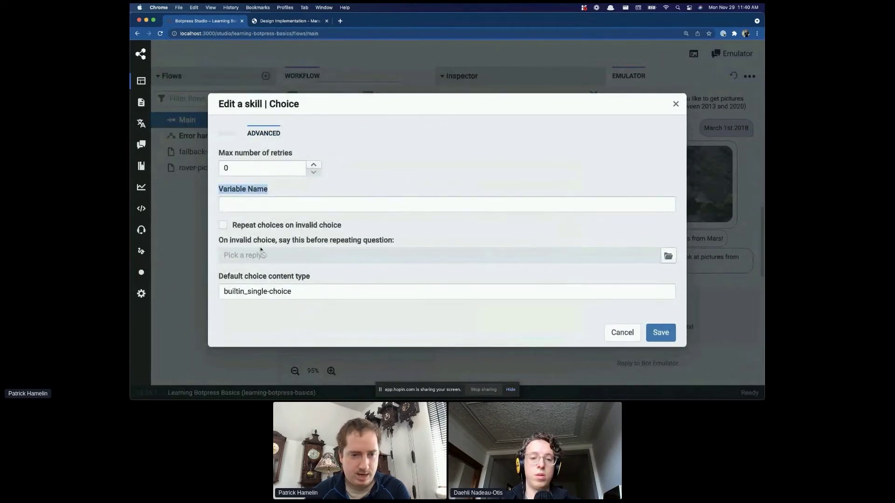
double_click(319, 165)
click(319, 165)
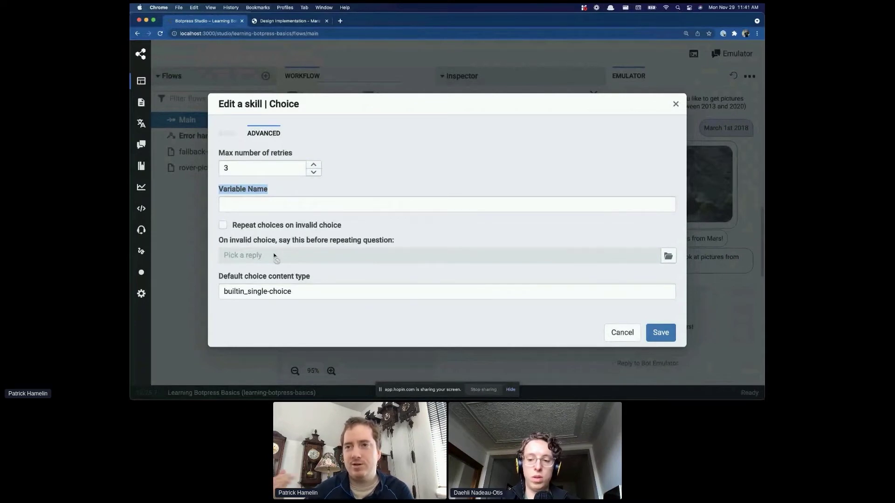
drag(212, 240, 395, 240)
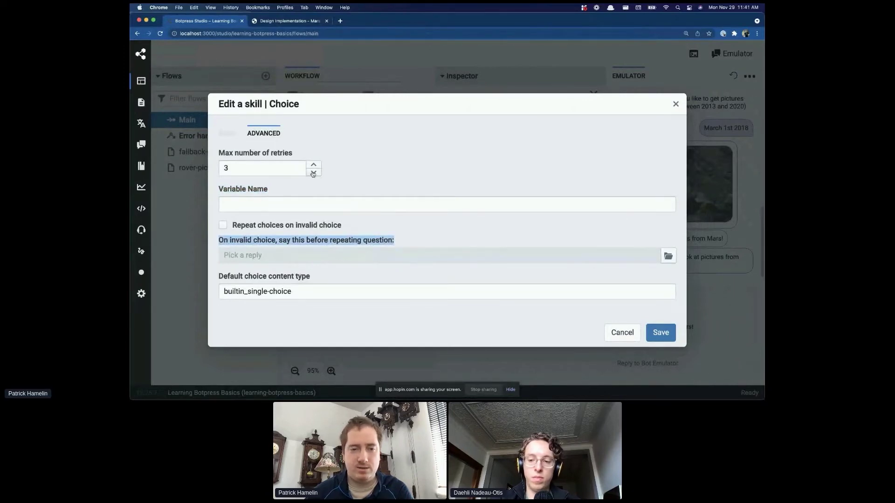
drag(313, 172, 244, 164)
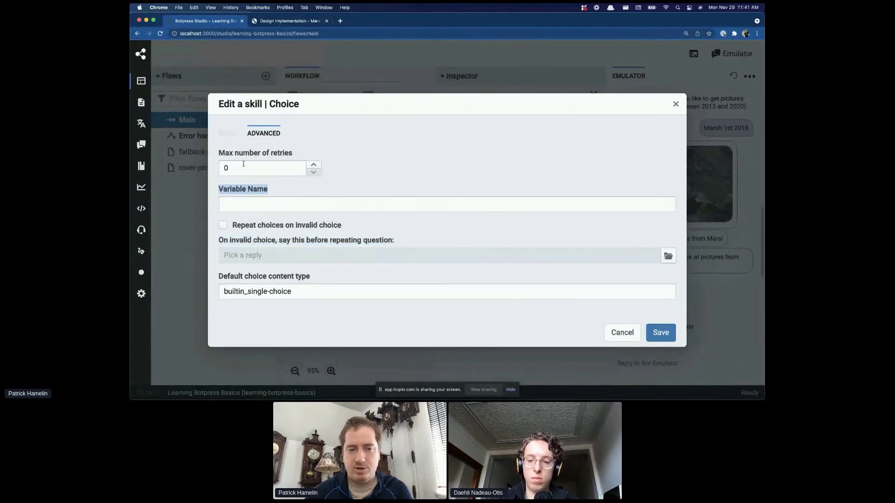
click(656, 331)
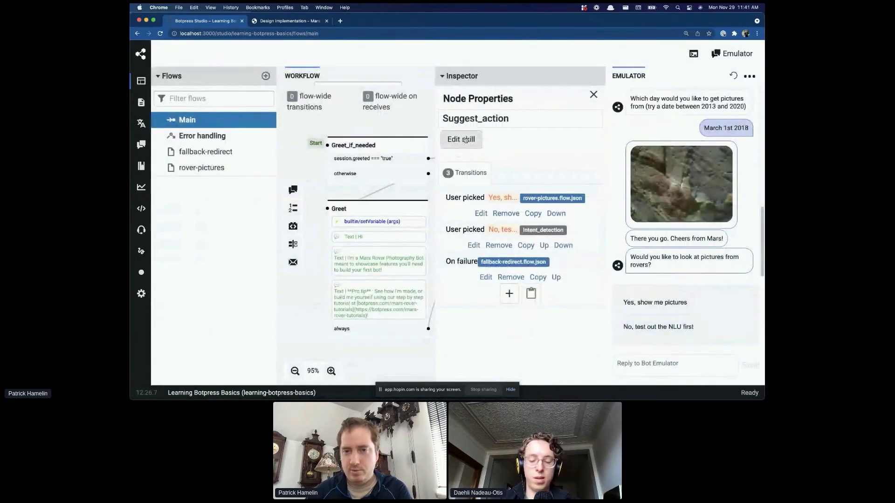
Add a node named handle_failure beside Suggest_action in the Main flow and connect the choice's On failure transition to it.
drag(411, 125, 376, 118)
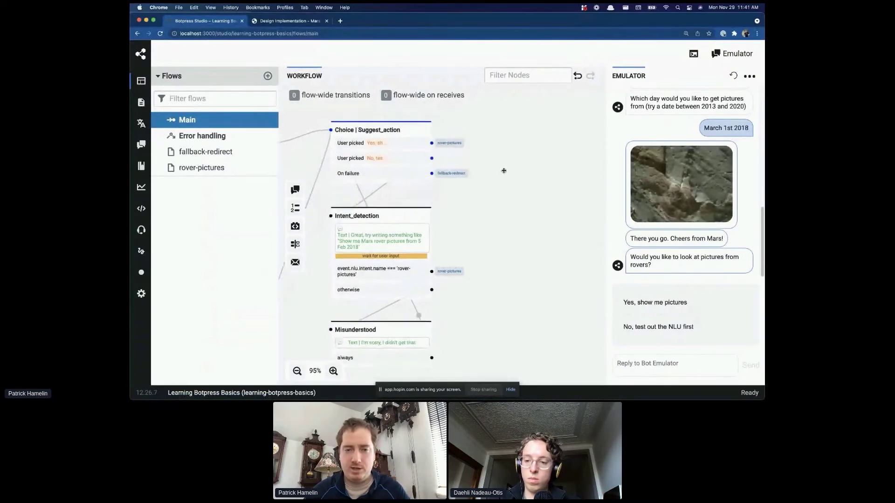
right_click(507, 148)
click(534, 174)
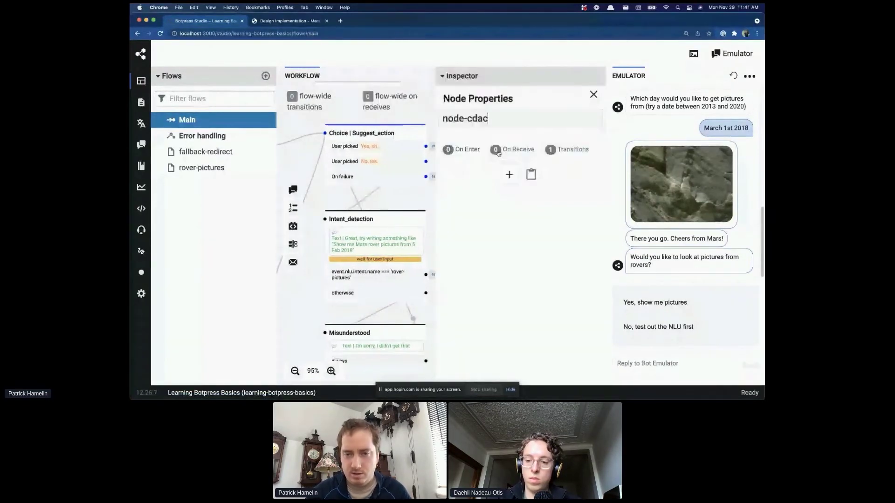
triple_click(488, 115)
text(h)
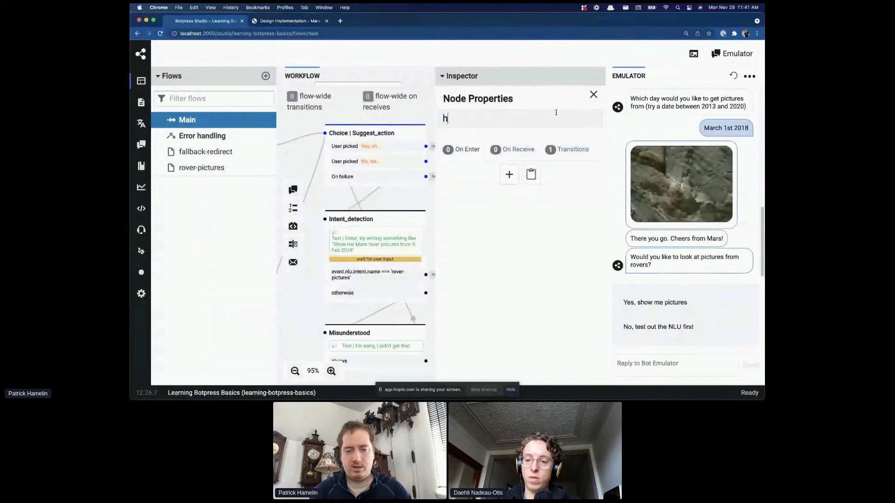
text(andle_failure)
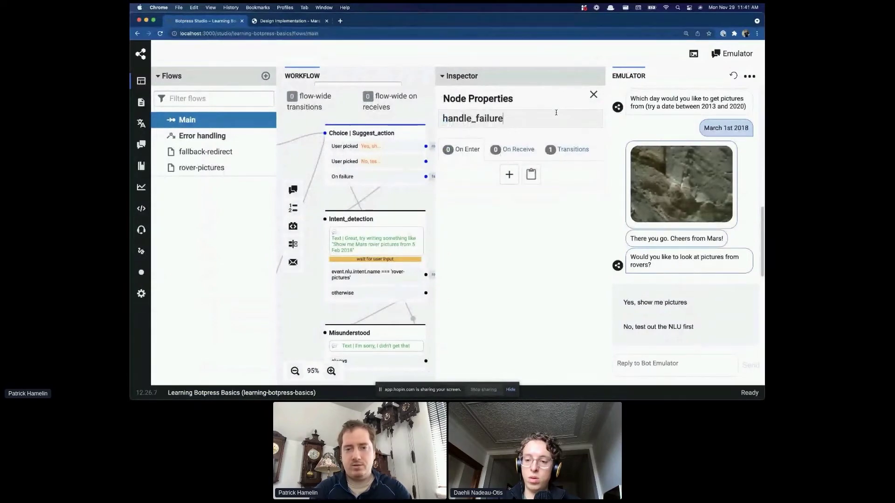
click(593, 94)
drag(433, 176, 525, 132)
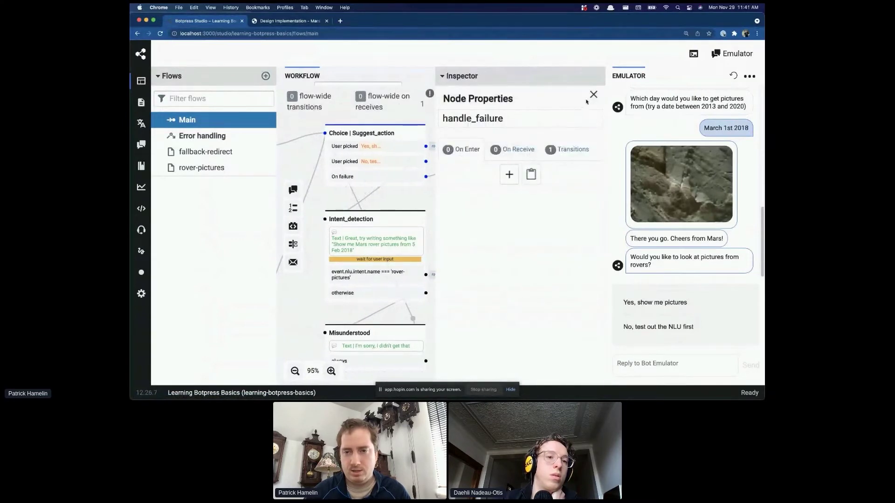
click(593, 95)
Add a transition to handle_failure that goes to the rover-pictures subflow when the intent is rover-pictures.
click(520, 139)
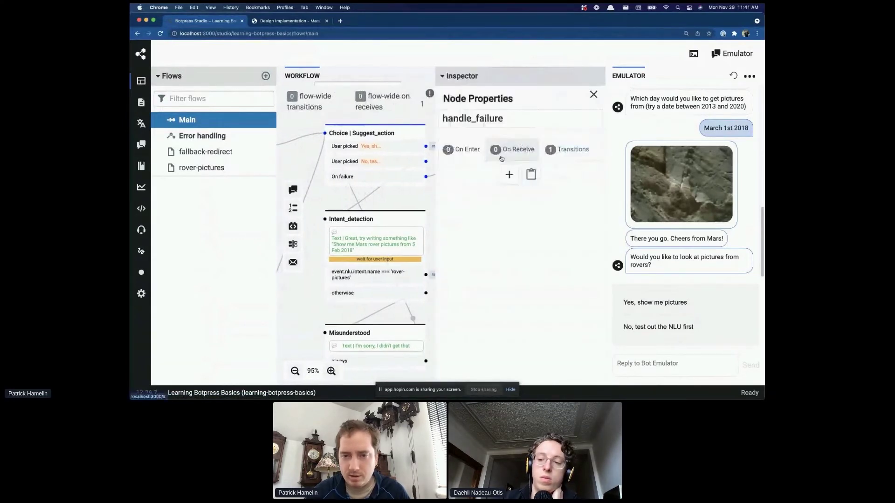
click(568, 149)
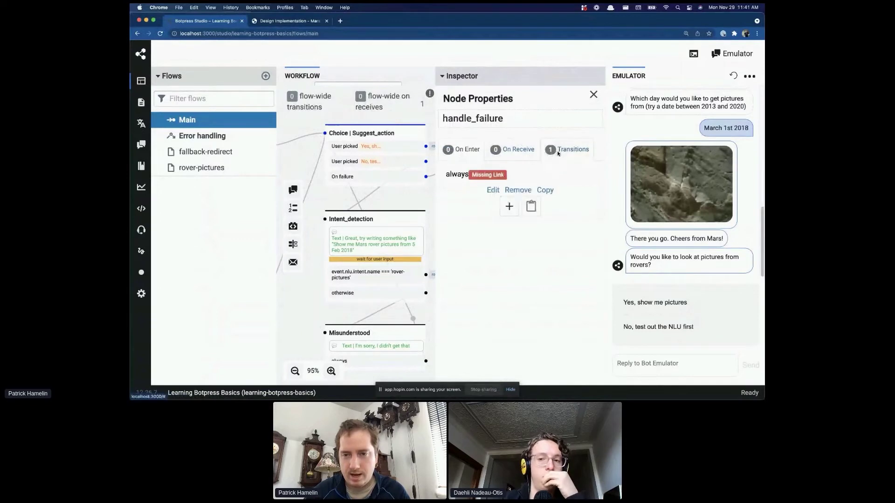
click(510, 206)
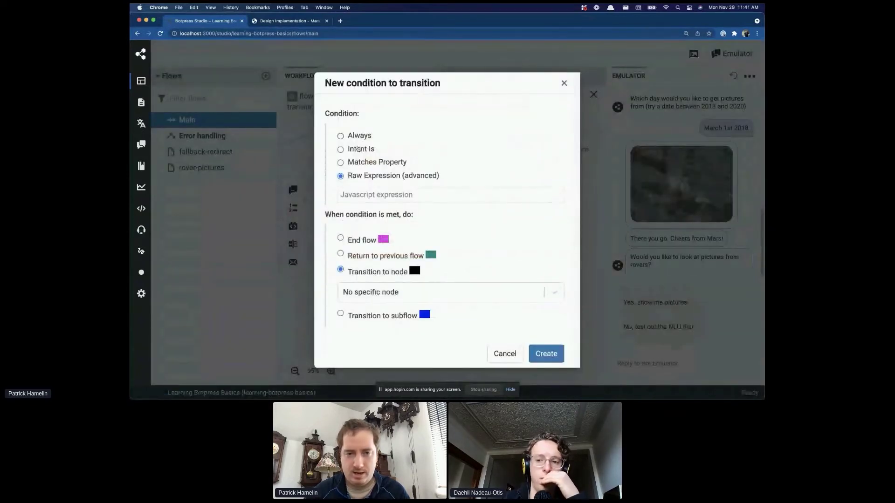
click(341, 149)
click(372, 165)
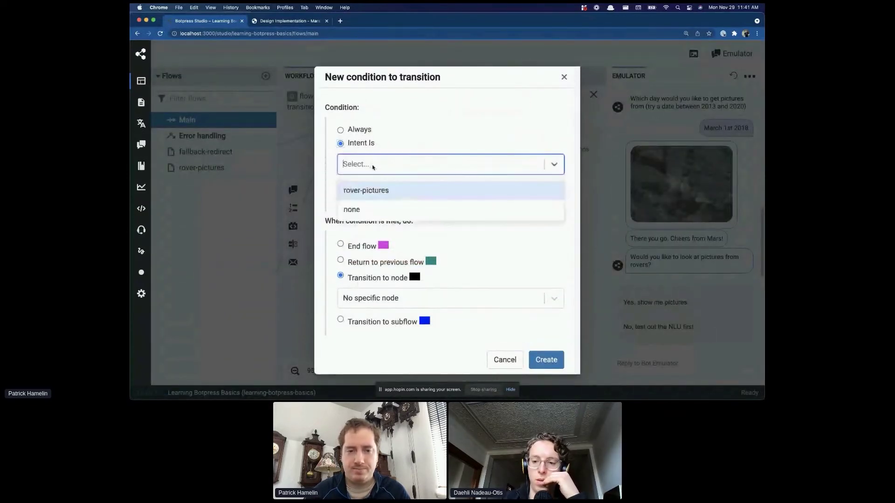
click(385, 191)
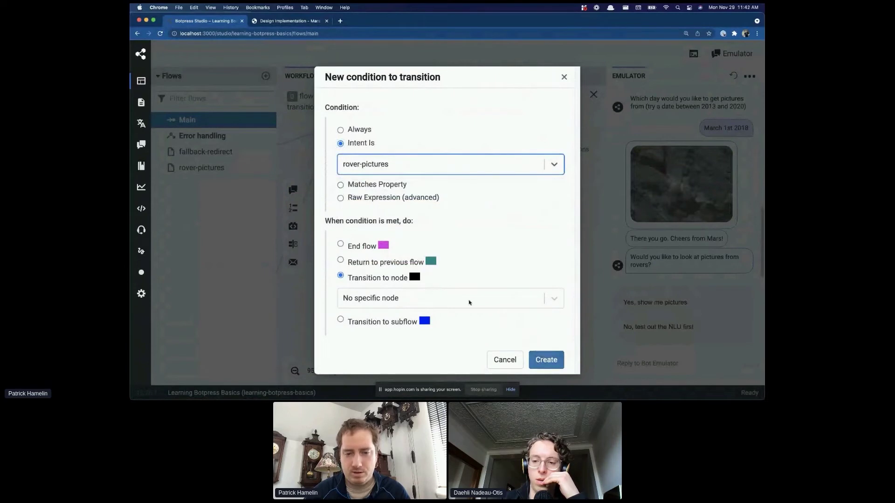
click(341, 320)
click(366, 305)
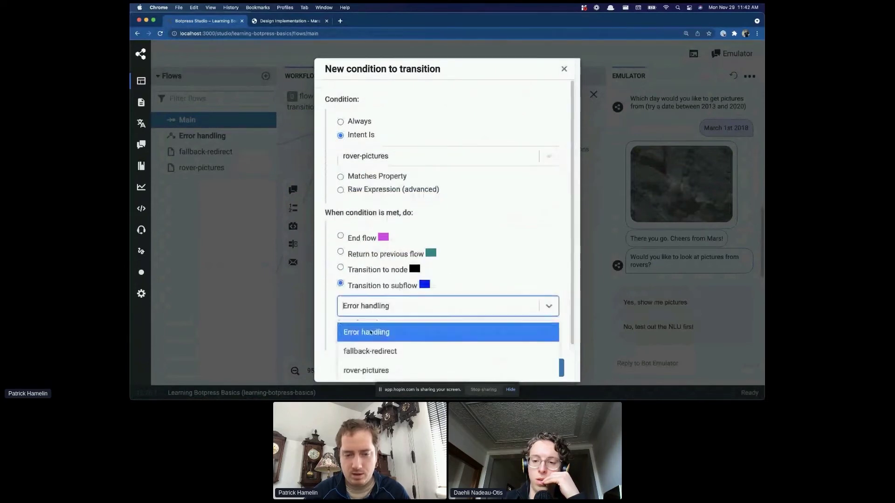
click(366, 371)
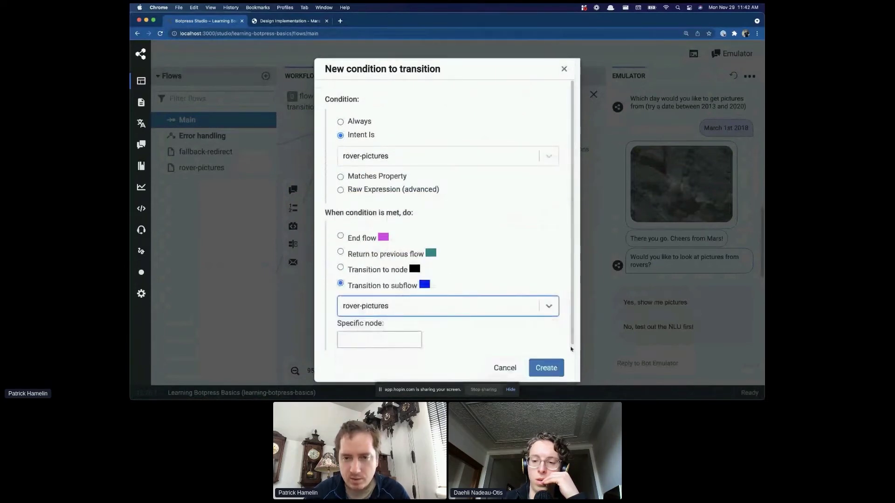
click(547, 368)
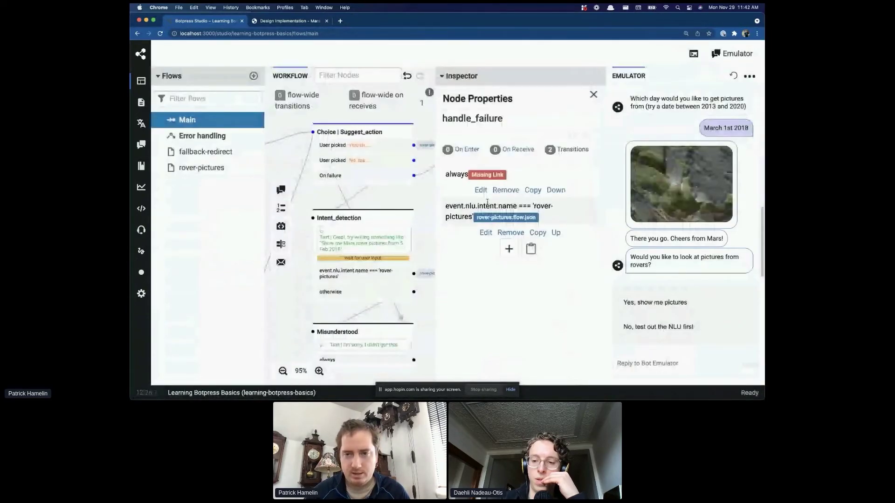
click(593, 94)
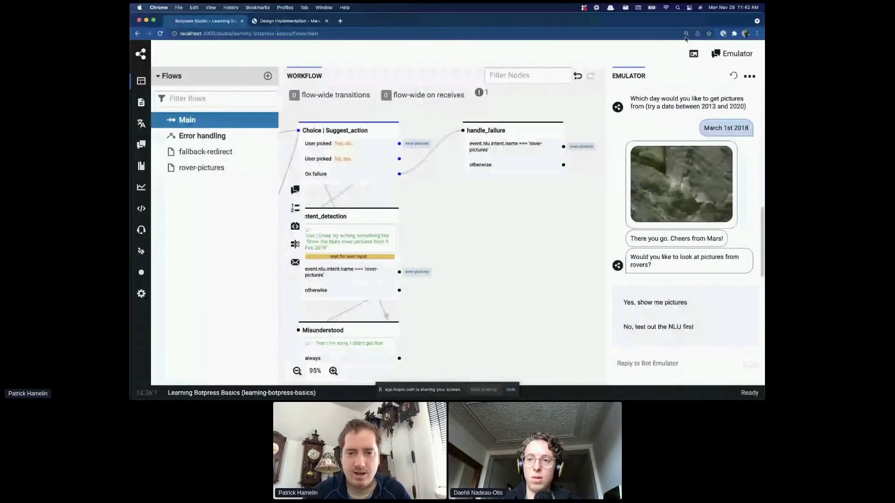
Connect the otherwise transition of the handle_failure node to the Intent_detection node in the Main flow.
key(super+minus)
drag(474, 149, 268, 188)
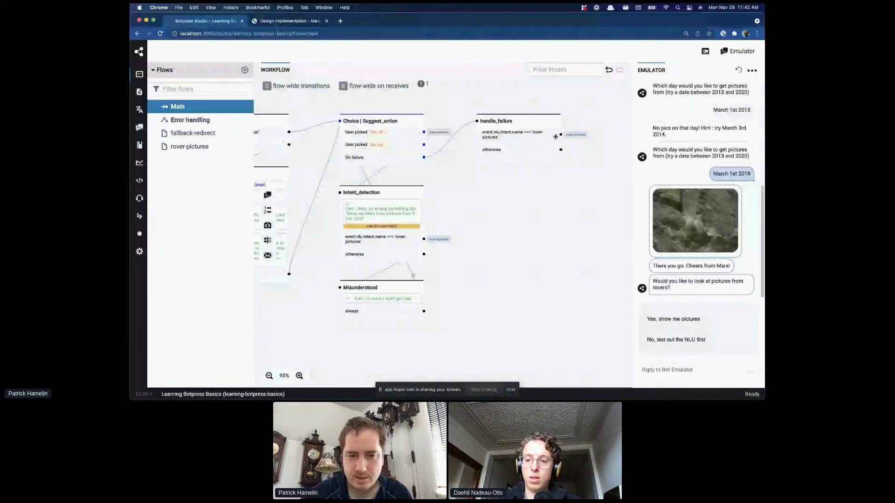
drag(555, 137, 547, 186)
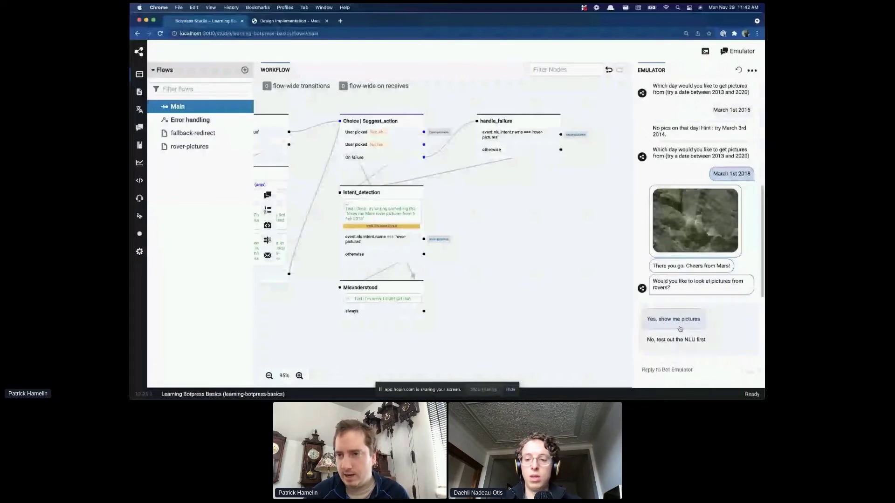
Start a new conversation in the emulator and greet the bot with "hi".
click(739, 70)
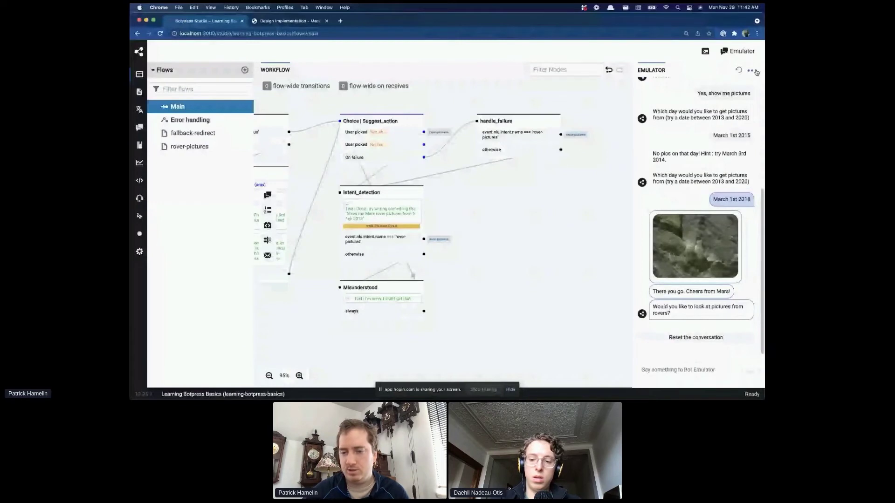
click(751, 70)
click(727, 87)
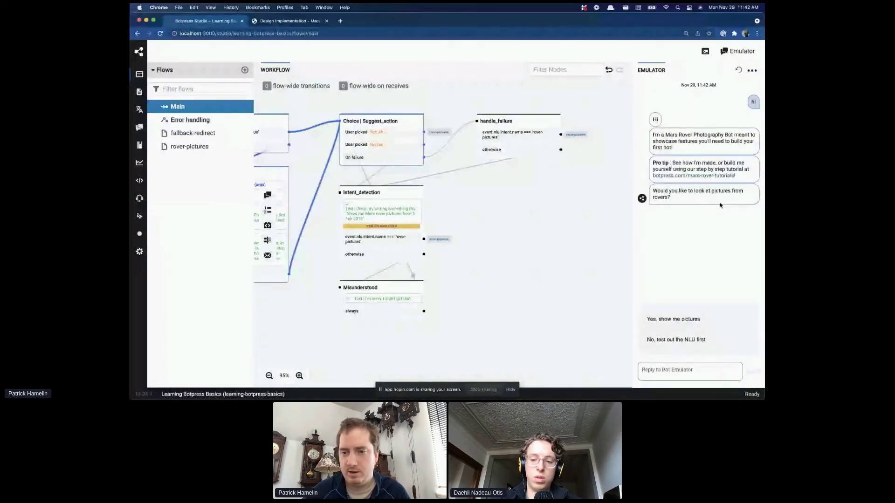
Answer the bot's rover pictures question in the emulator with the free-text reply "I want to see mars rover pictures".
click(724, 368)
text(I want to see pict)
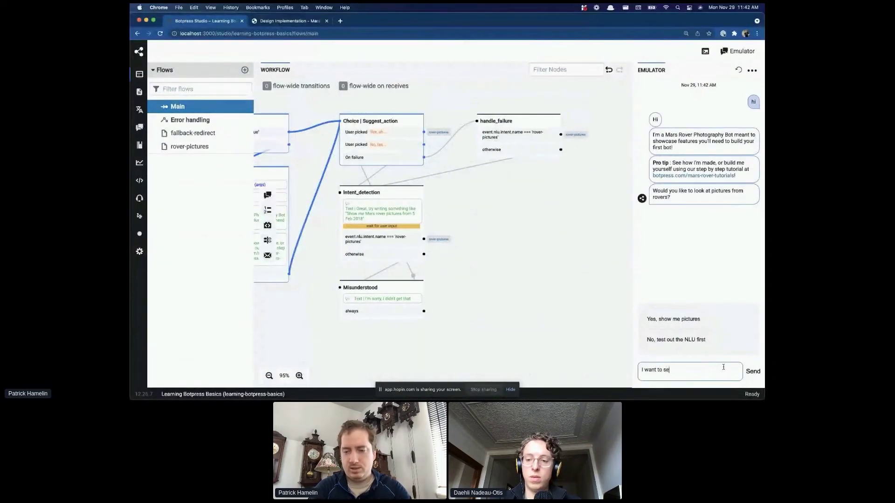
key(BackSpace)
text(mars rover pictures)
key(Return)
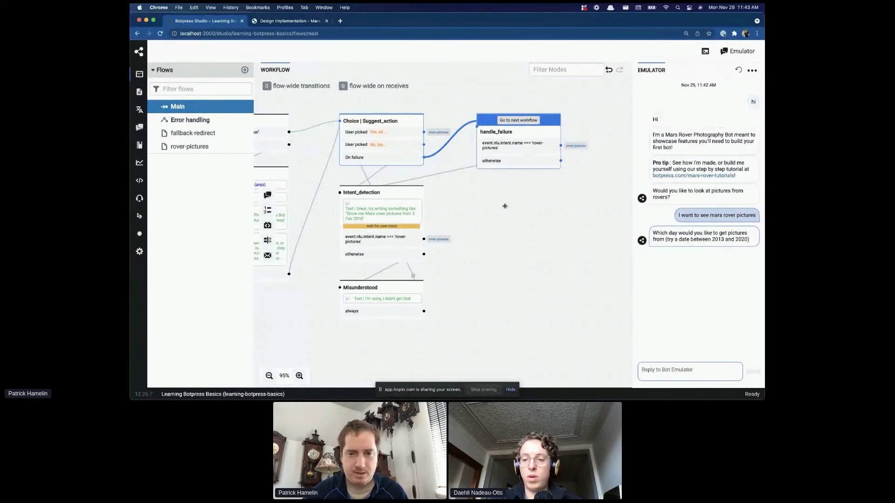
Show the "Accessibility is Key Handling Memory" slide in the Mars Rover Case Study presentation, and return to Botpress Studio.
click(285, 27)
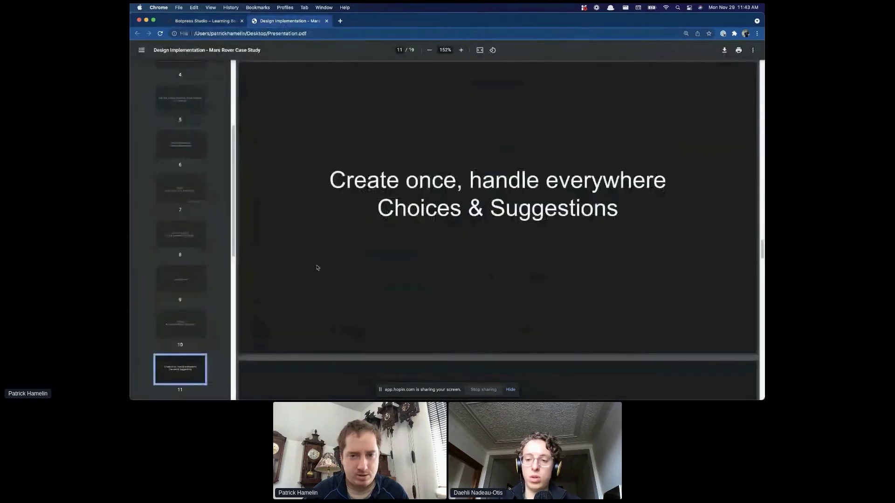
click(210, 23)
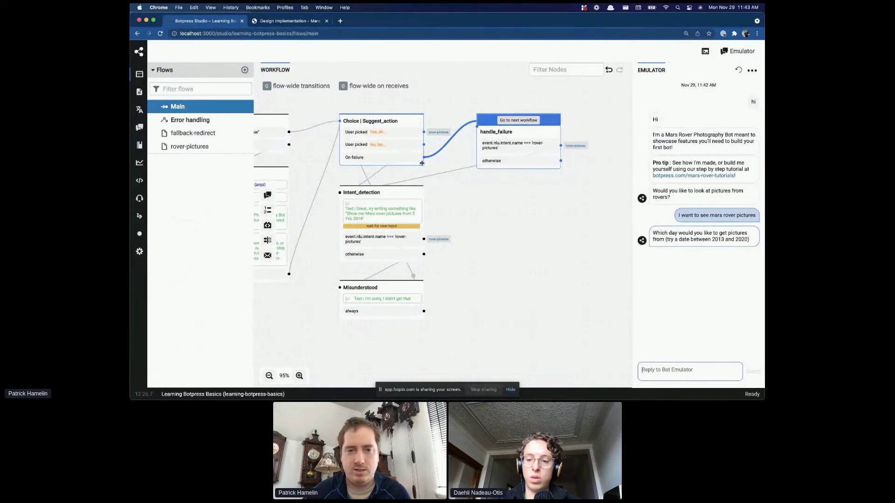
click(291, 22)
click(179, 317)
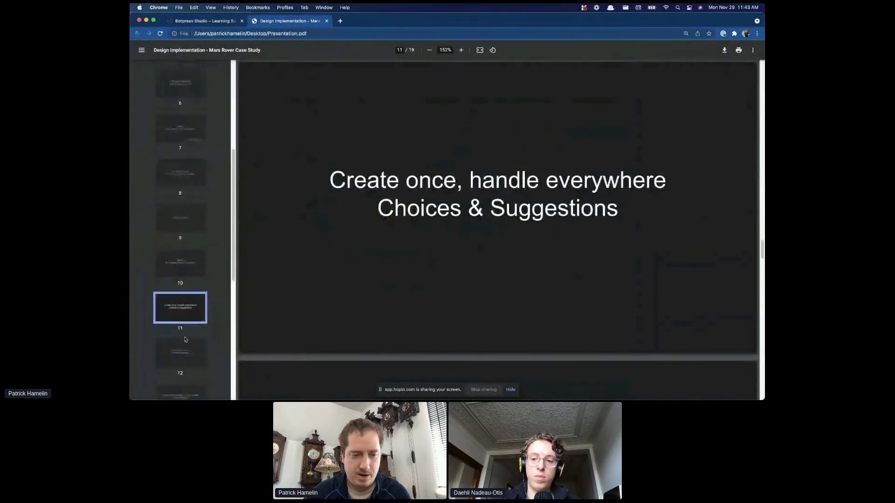
click(179, 350)
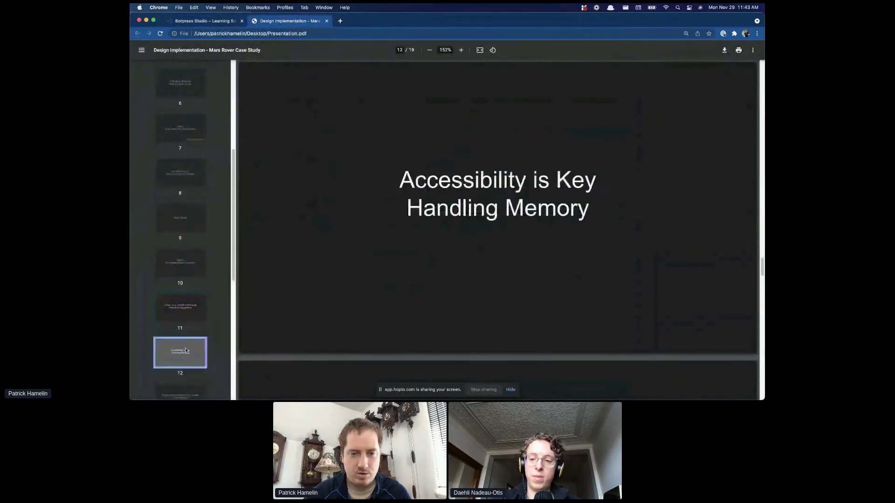
click(201, 22)
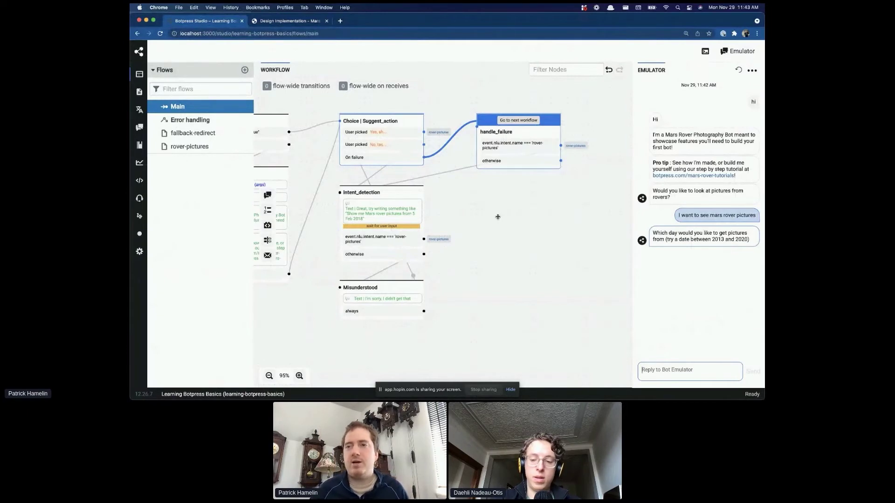
Inspect the Greet_if_needed node in the Main flow and display its transitions.
scroll(489, 221, left, 3)
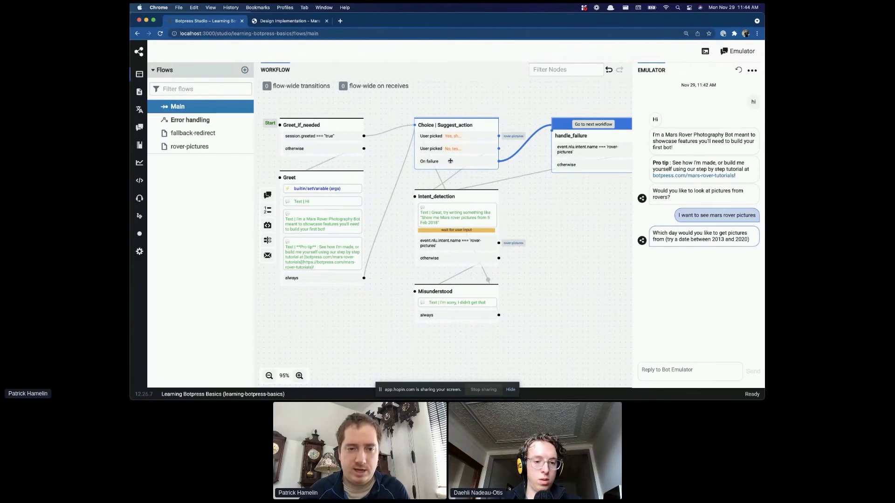
click(342, 131)
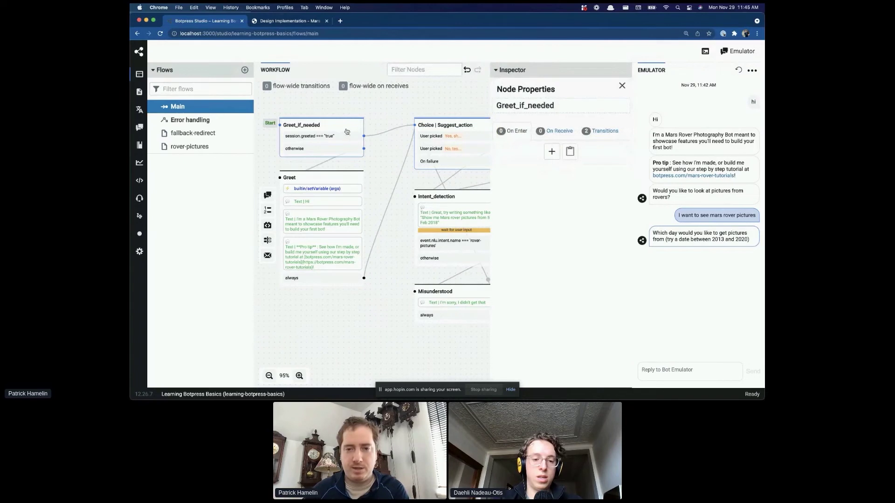
click(622, 86)
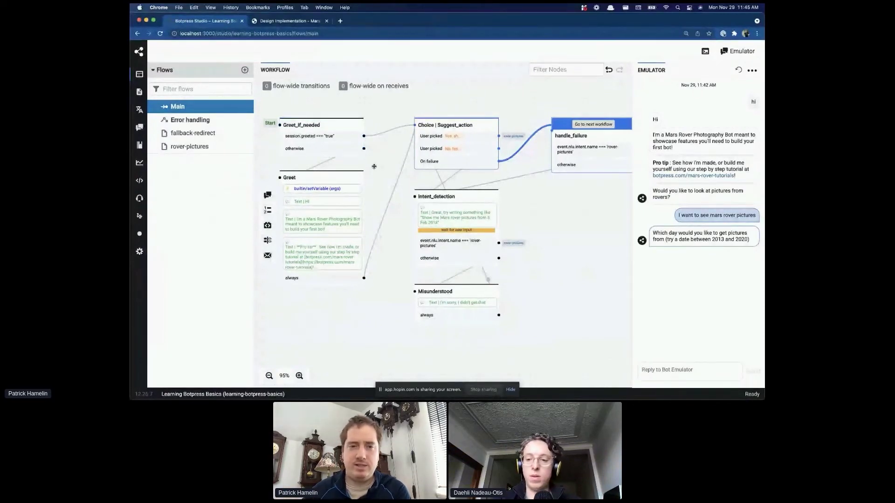
click(327, 138)
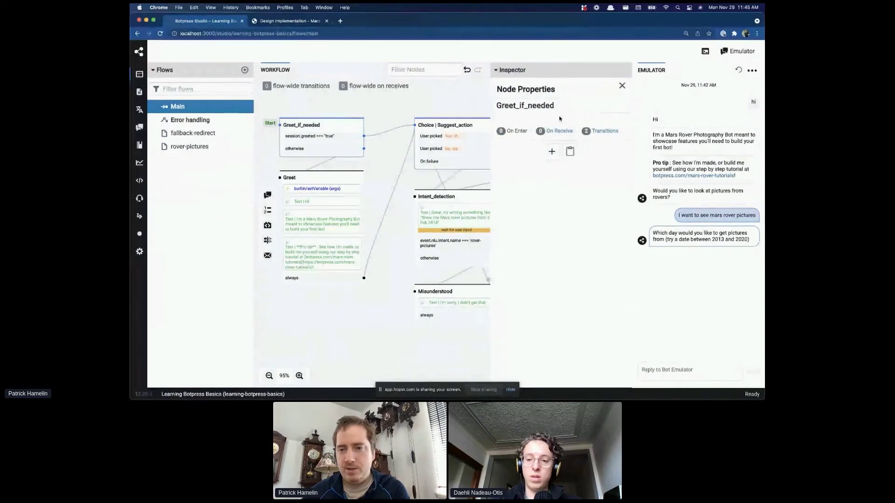
click(596, 134)
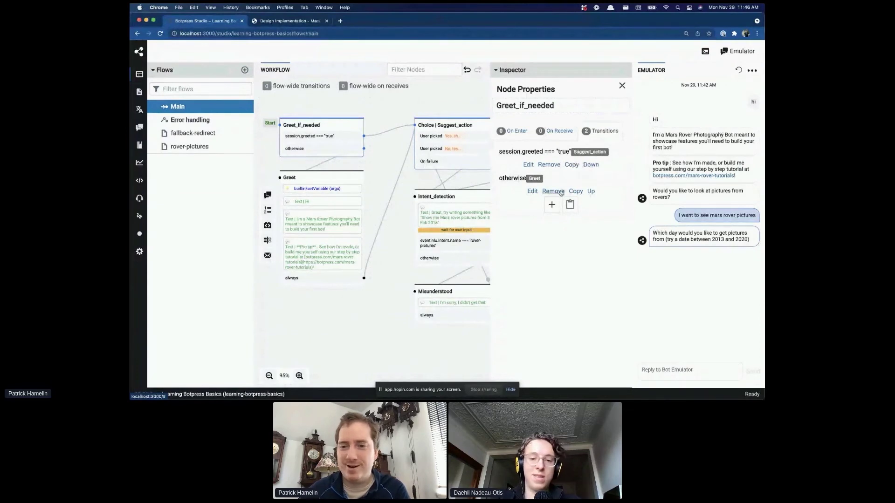
Examine the storage options, property name and expression of the session.greeted transition condition, and close it without updating.
click(530, 166)
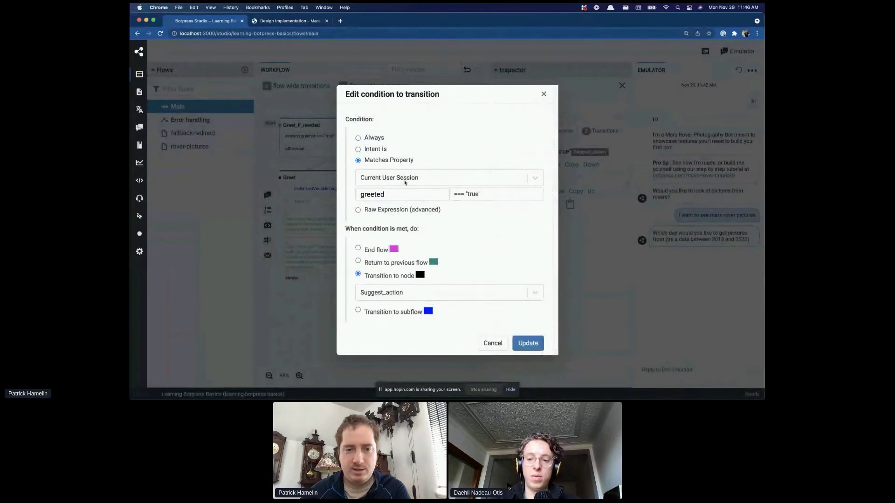
click(496, 182)
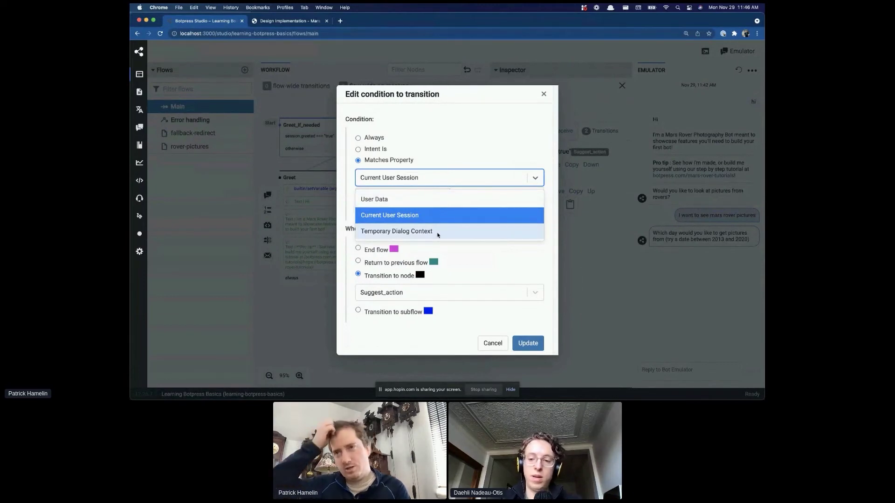
click(407, 219)
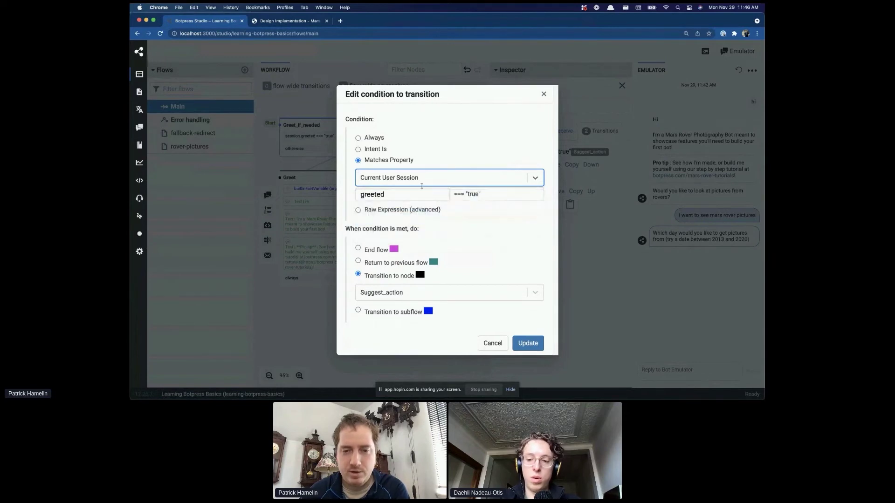
drag(392, 200, 331, 193)
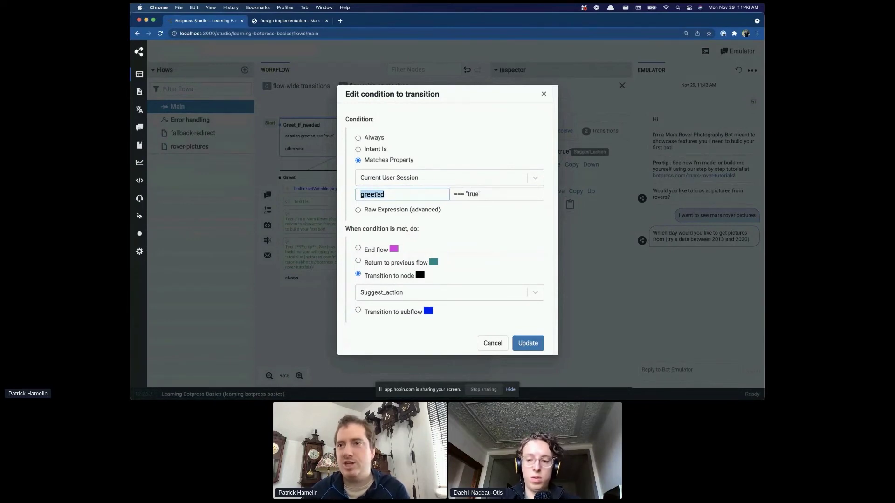
click(482, 198)
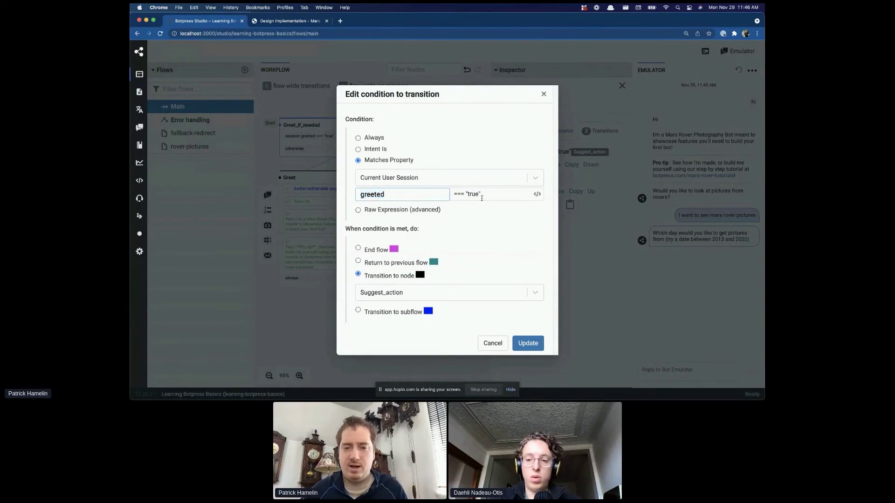
triple_click(471, 197)
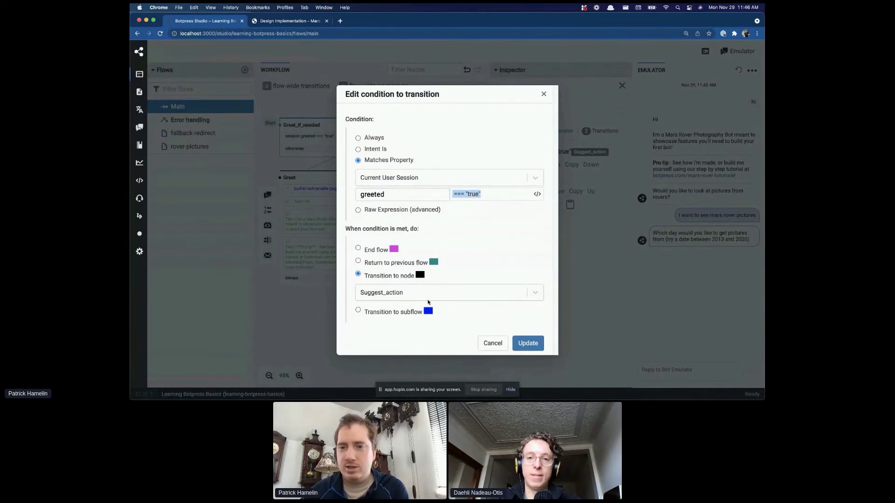
click(495, 345)
Begin a new Execute code action in the Greet node's On Enter actions, using Storage – Set Variable.
click(307, 180)
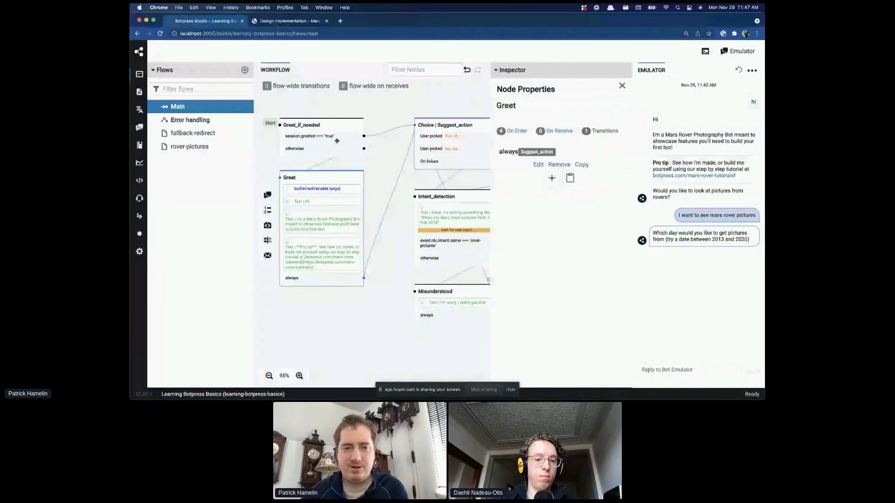
mouse_move(356, 184)
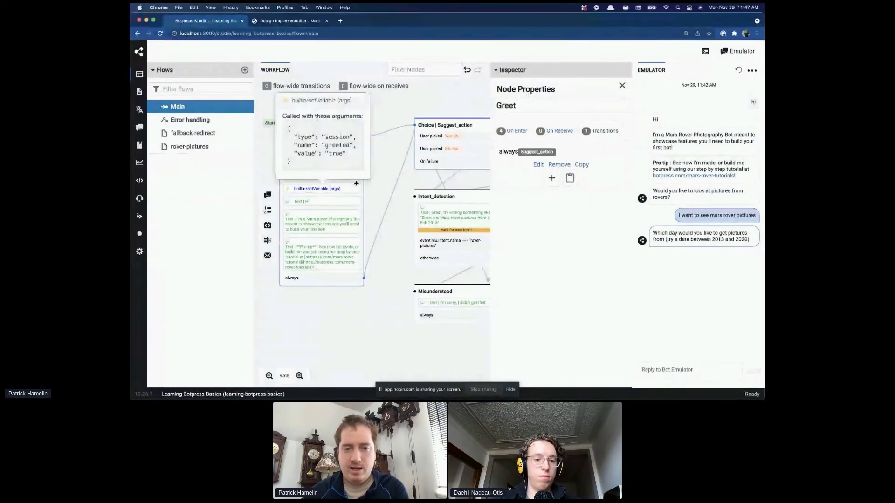
click(515, 132)
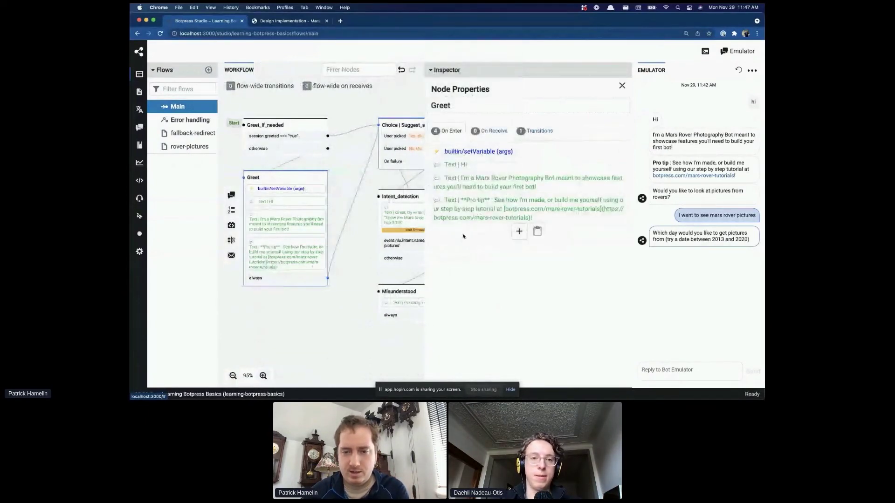
click(518, 232)
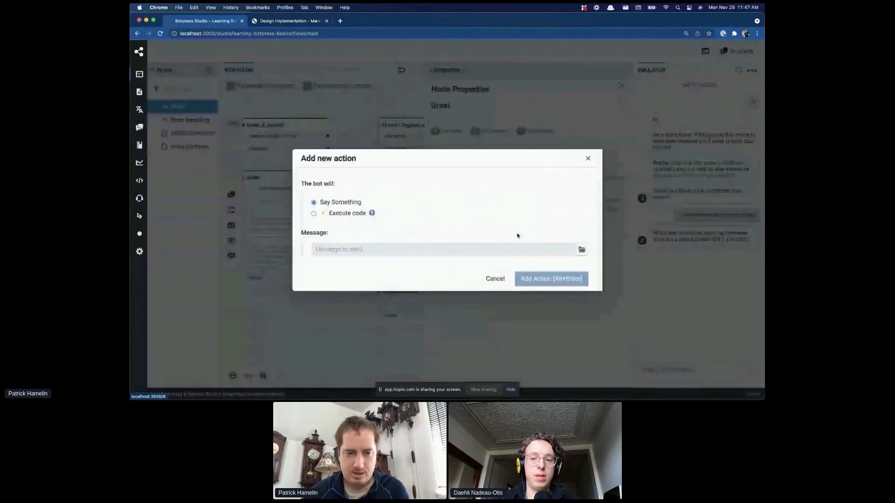
click(341, 214)
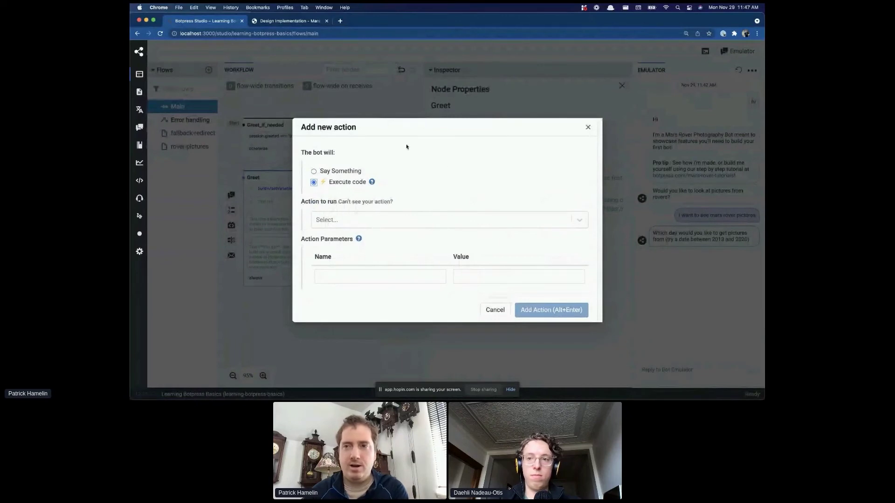
click(385, 220)
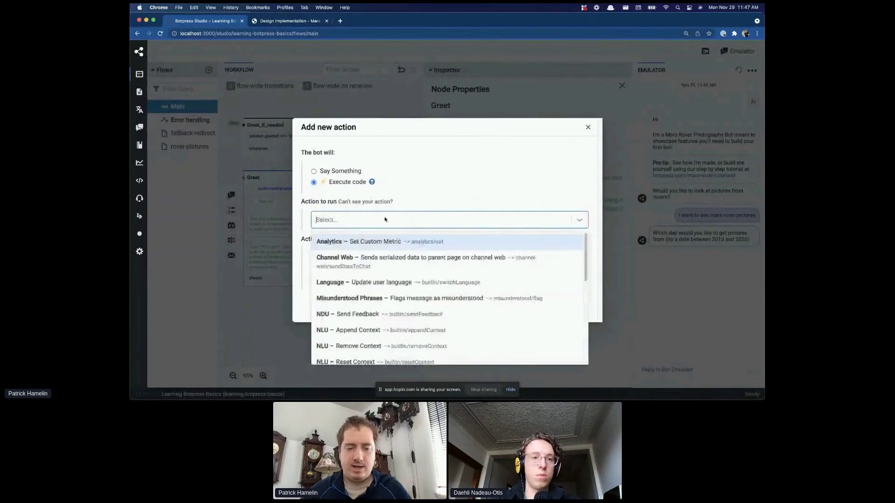
text(setv)
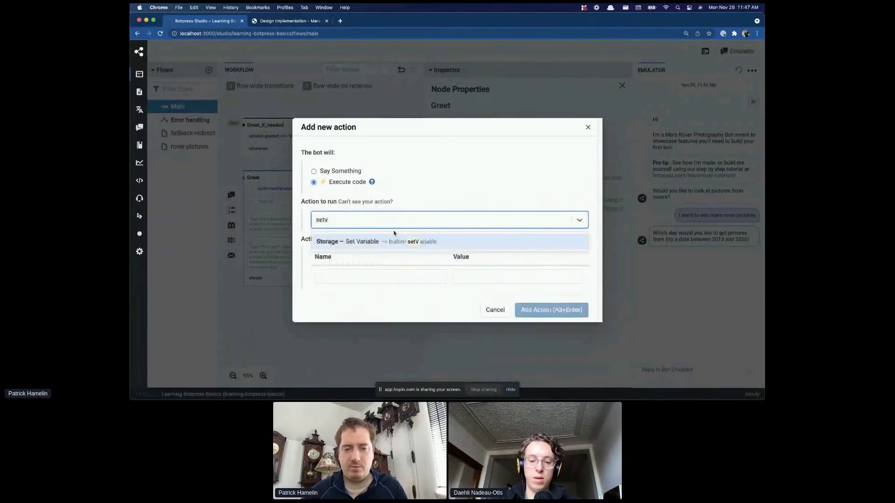
click(395, 241)
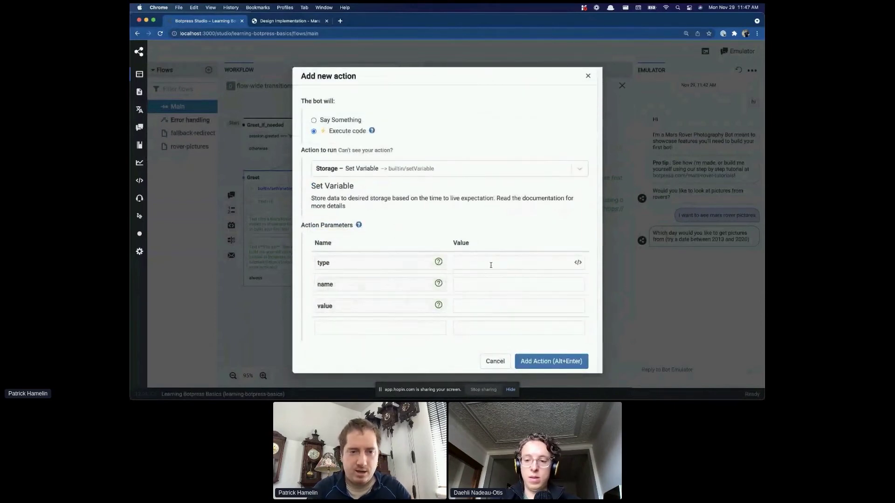
Set the action parameters to type session, name greeted and value true, and add the action to the Greet node.
click(491, 265)
text(session)
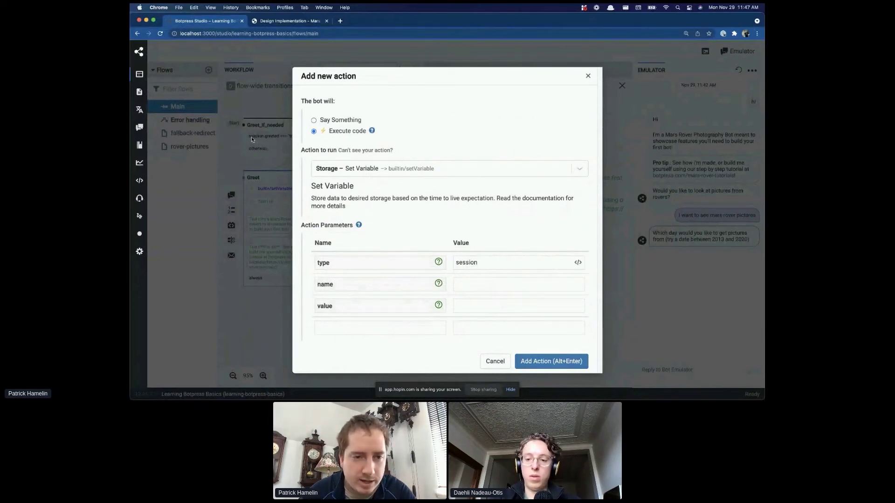
click(491, 280)
text(greeeted)
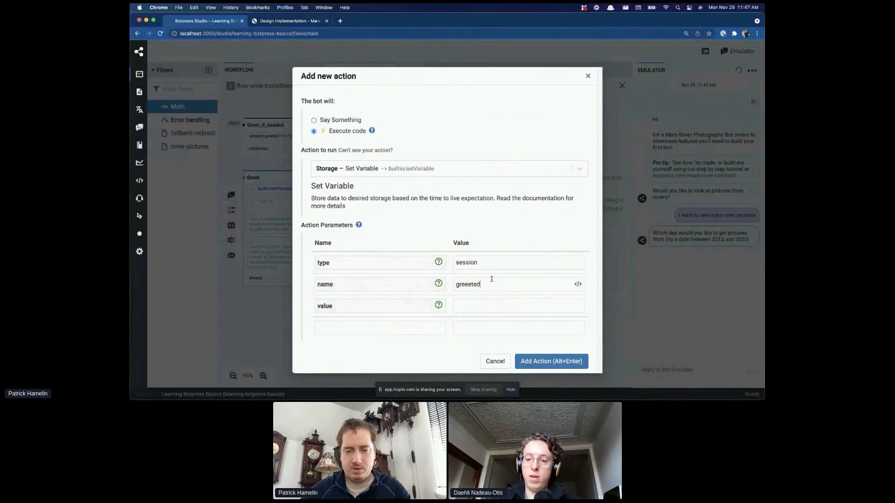
key(BackSpace)
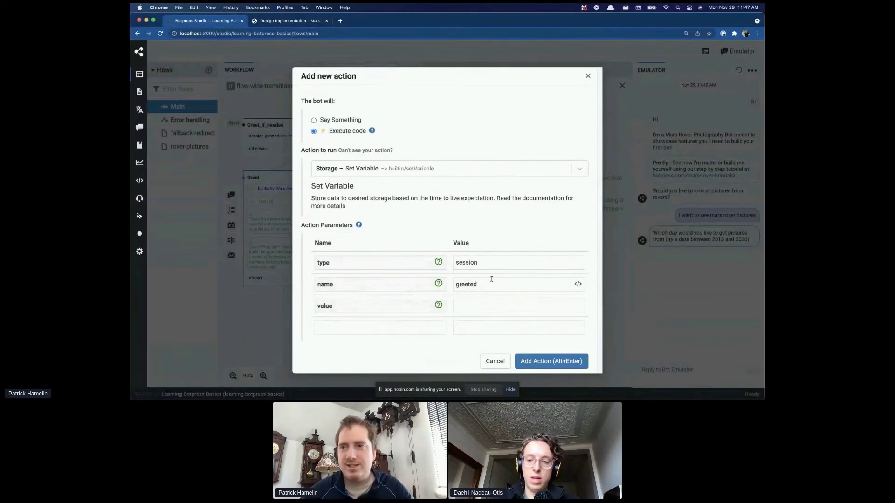
double_click(470, 285)
click(489, 304)
text(true)
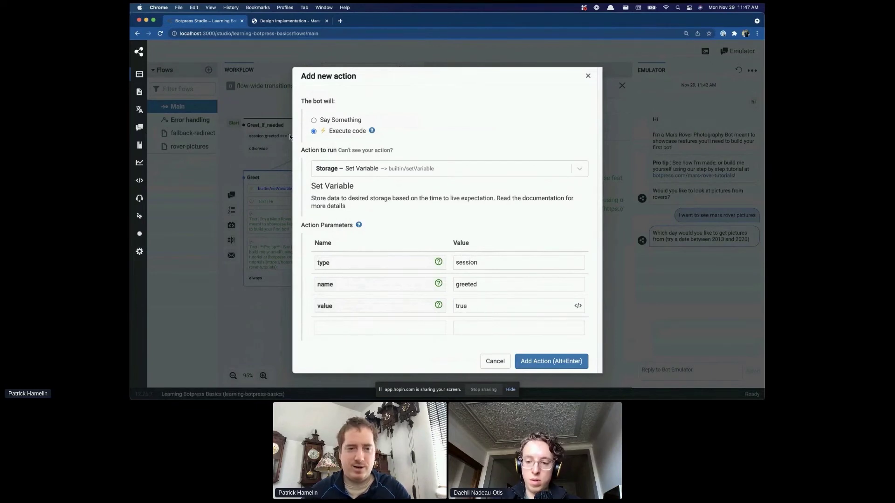
click(538, 361)
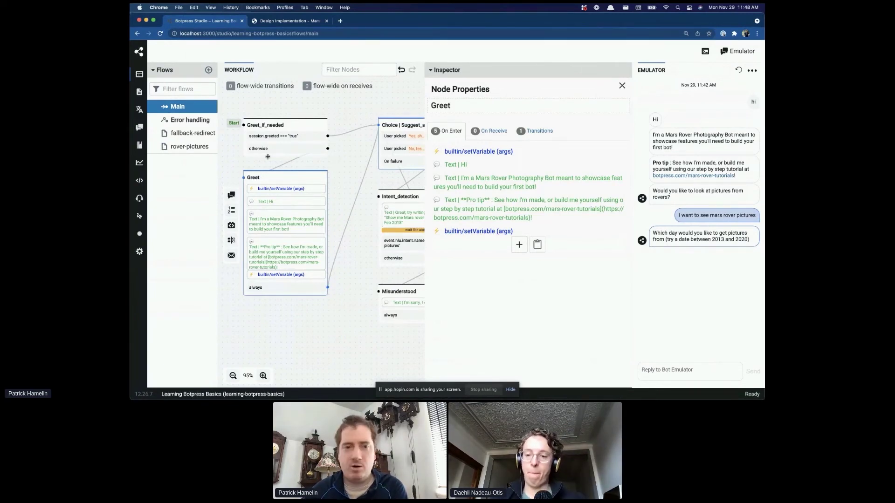
Switch to the Mars Rover Case Study presentation, advance to the Custom Actions slide, and return to Botpress Studio.
mouse_move(312, 185)
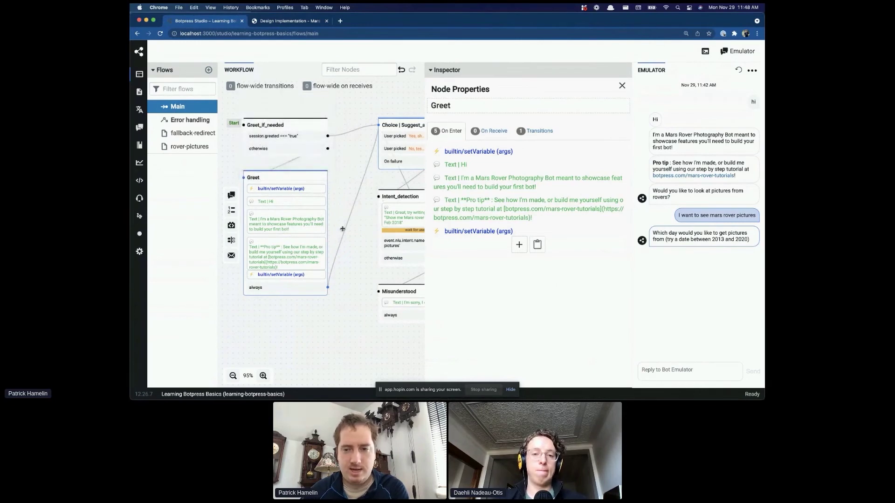
mouse_move(345, 228)
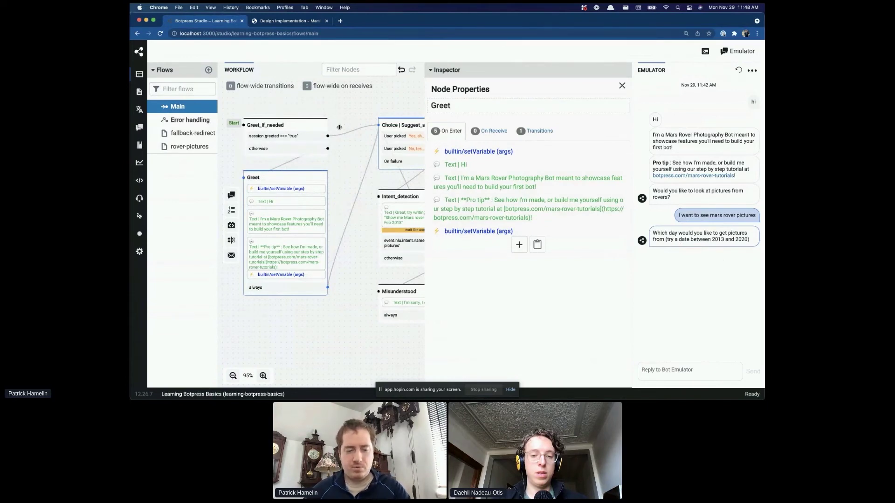
key(ctrl+Tab)
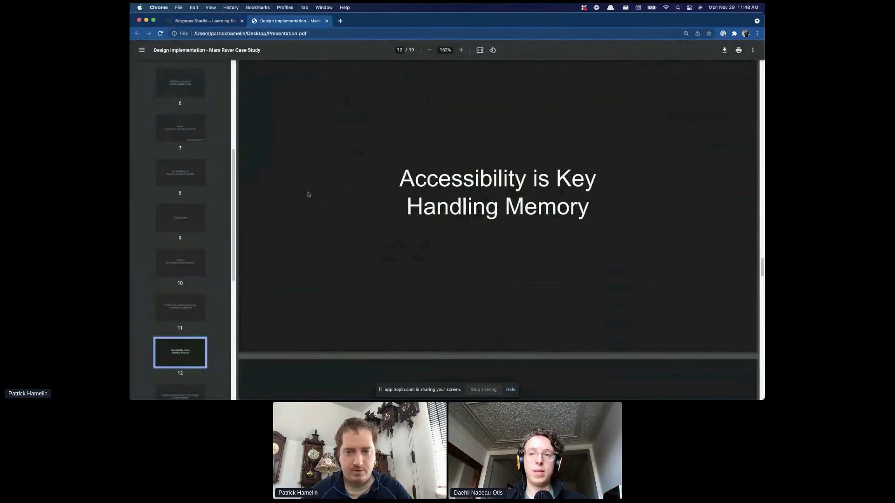
key(Right)
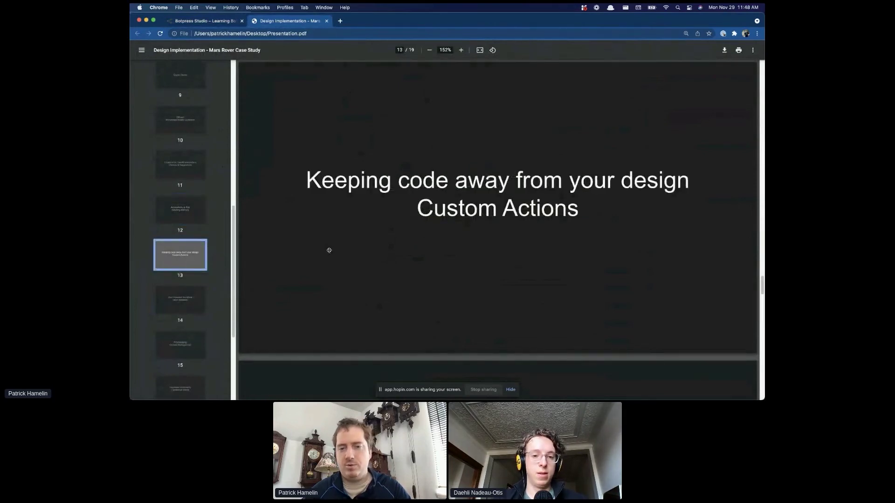
key(ctrl+shift+Tab)
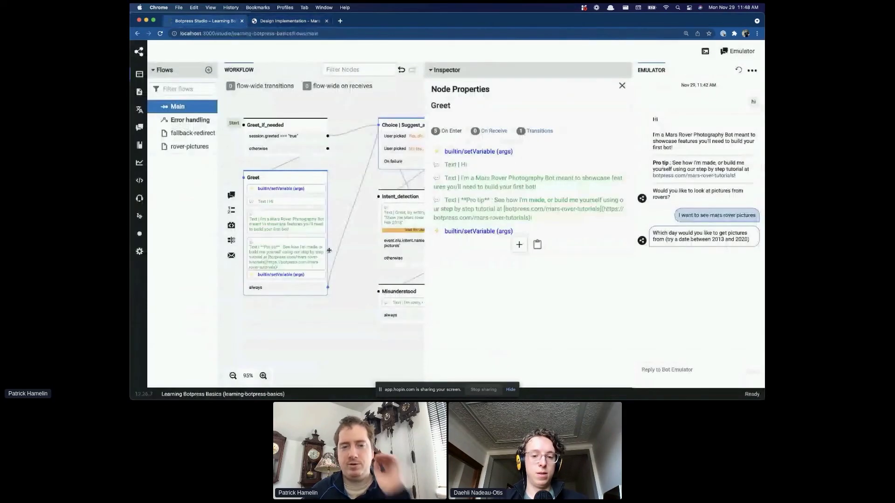
Close the node inspector, display the rover-pictures flow and hide the emulator.
click(622, 85)
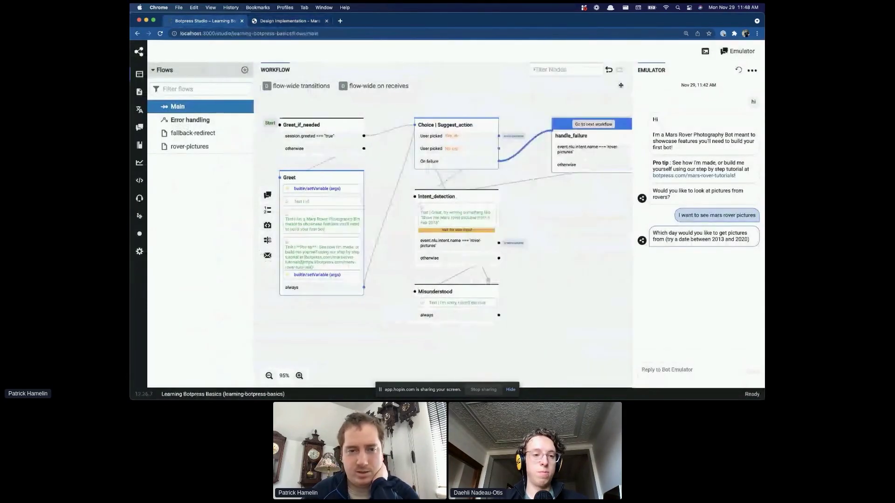
click(182, 147)
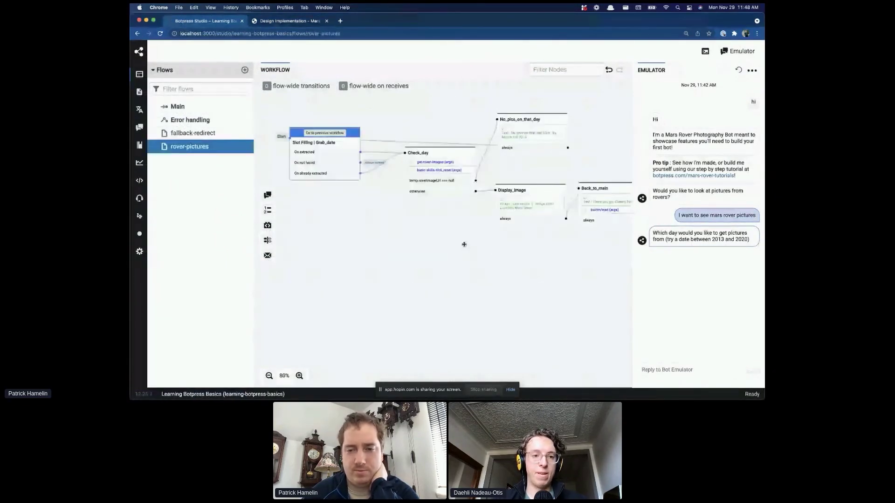
scroll(467, 247, right, 1)
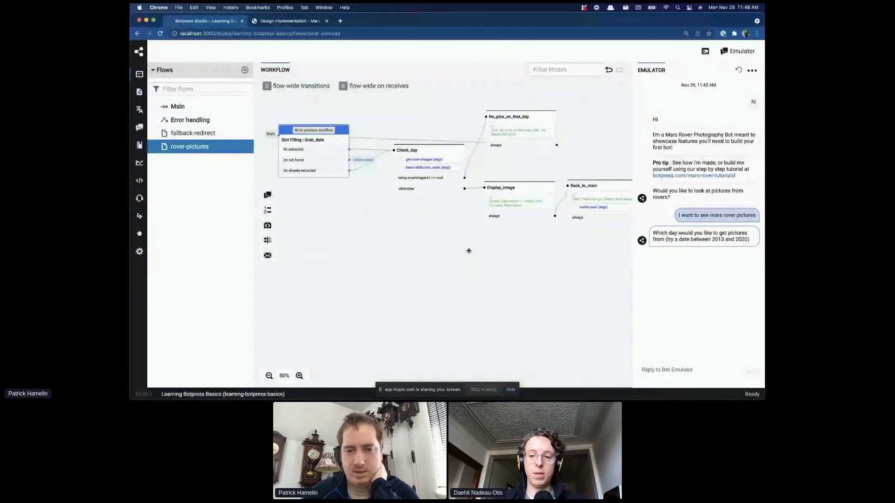
scroll(468, 251, right, 1)
key(ctrl+e)
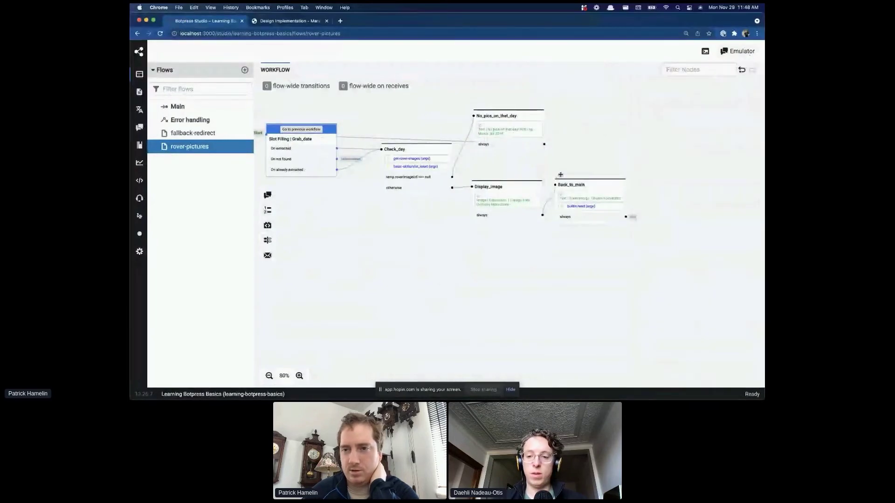
scroll(415, 239, left, 2)
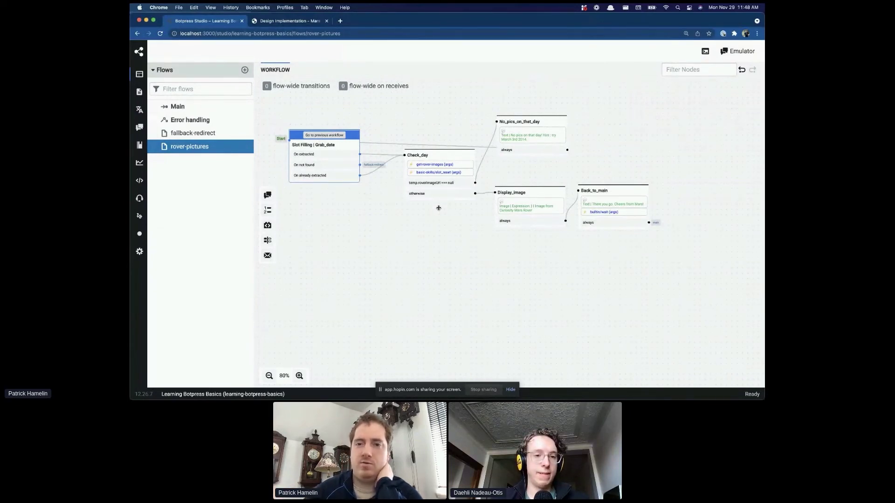
Inspect the Check_day and Grab_date nodes of the rover-pictures flow, ending with Check_day's On Enter actions.
click(437, 156)
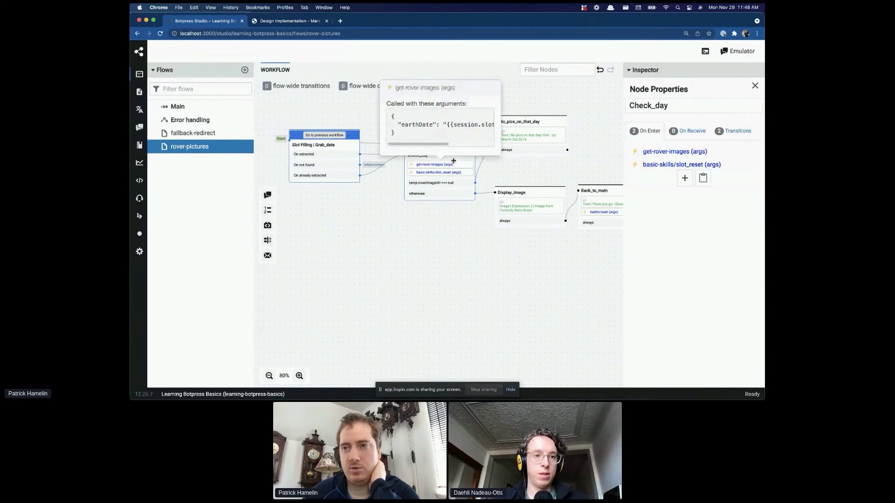
click(335, 147)
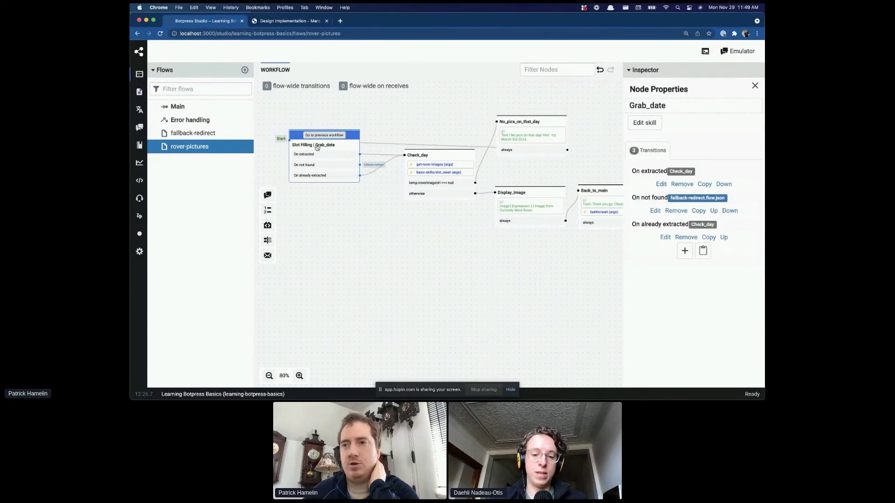
click(446, 191)
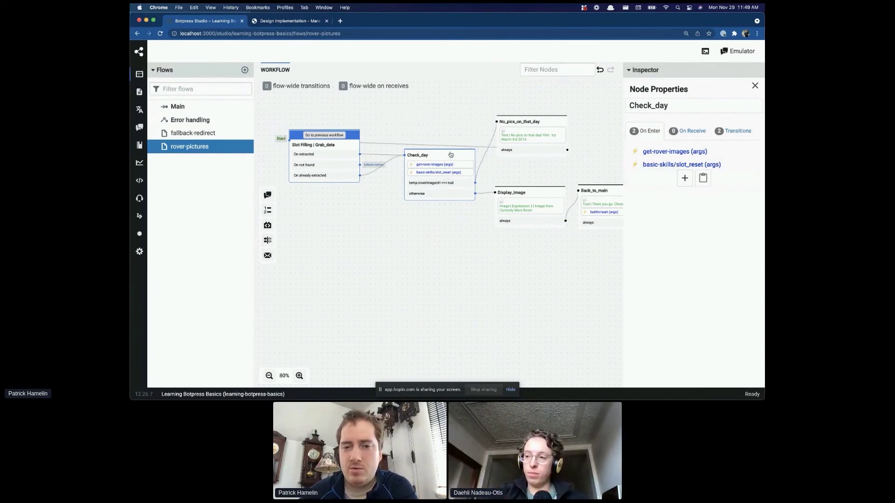
mouse_move(459, 175)
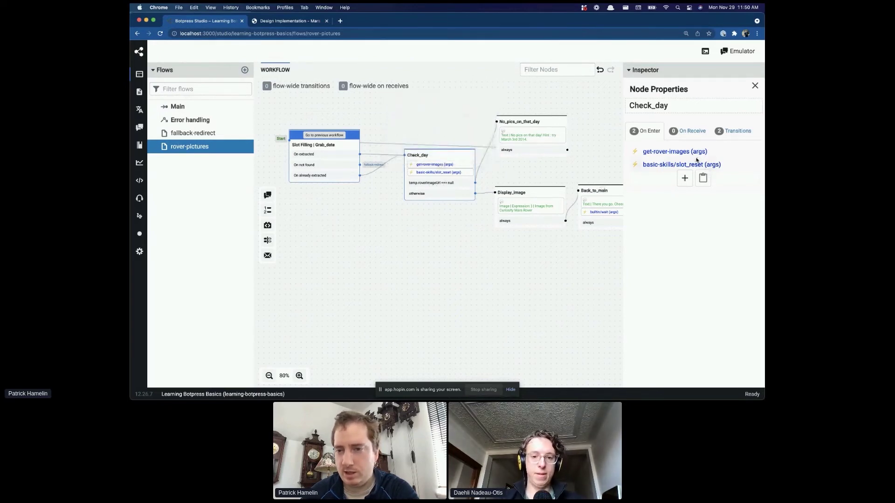
Bring up Check_day's get-rover-images action for editing and reselect Nasa – Fetch Mars Rover Images without overwriting its parameters.
mouse_move(696, 159)
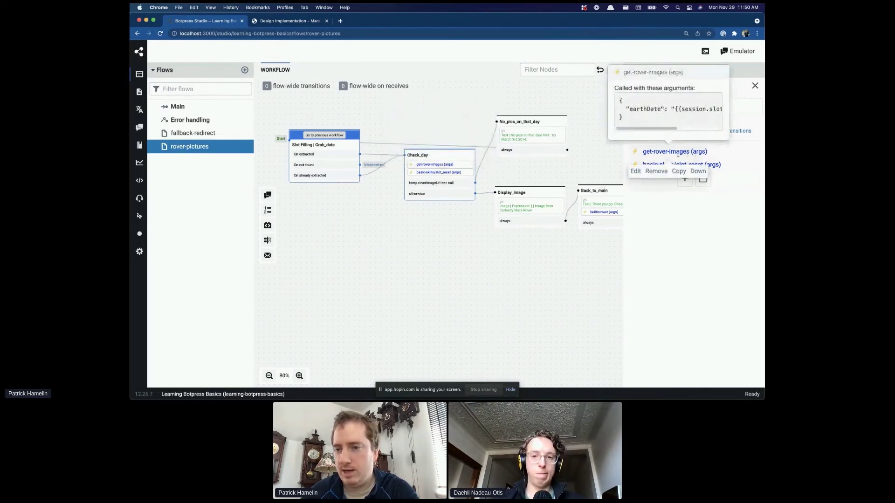
click(635, 171)
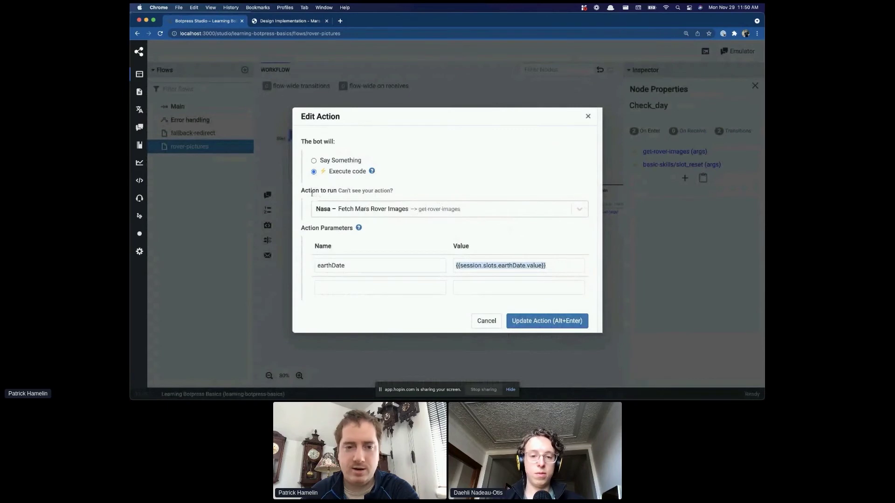
click(340, 213)
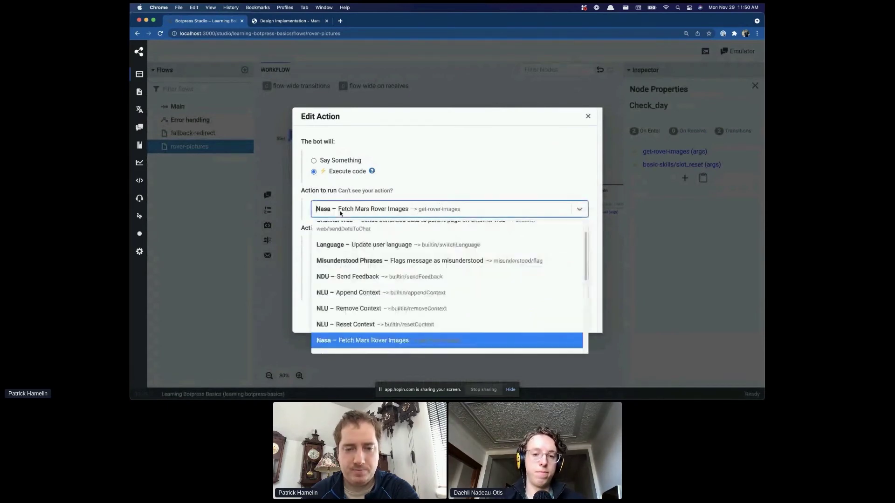
click(410, 340)
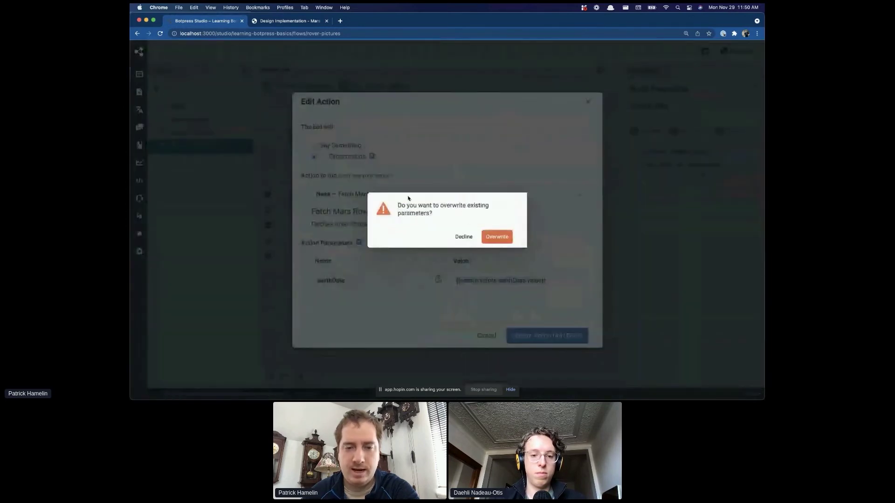
click(461, 238)
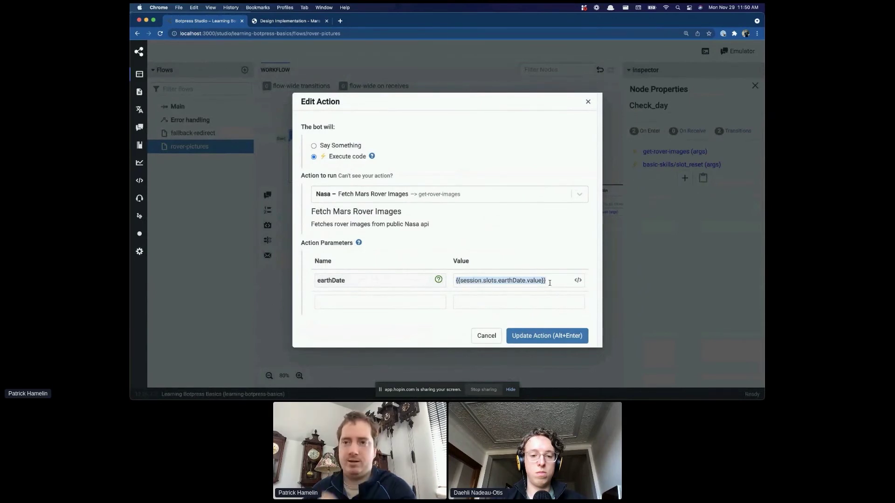
Examine each part of the earthDate parameter value {{session.slots.earthDate.value}}, and close the action without updating it.
double_click(467, 283)
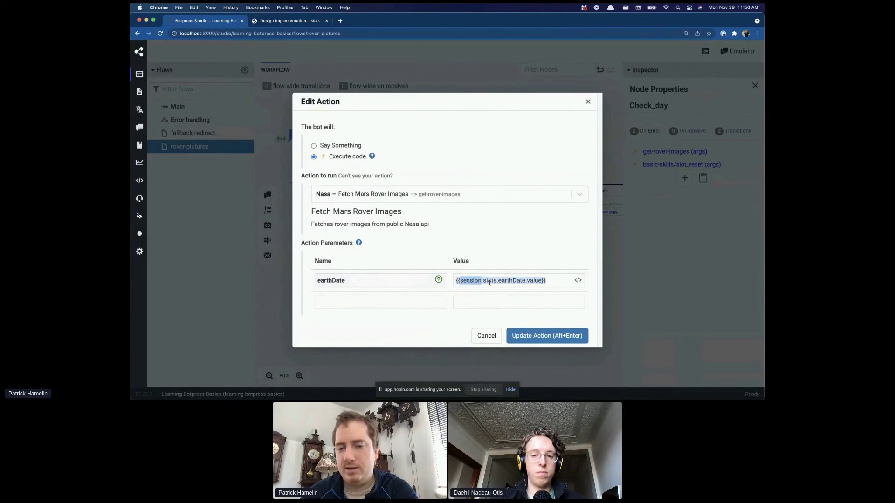
double_click(488, 280)
double_click(474, 282)
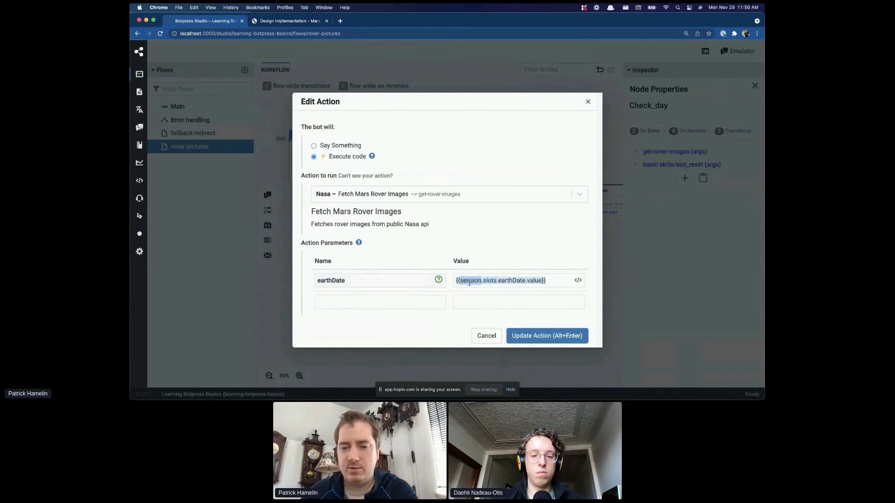
double_click(516, 282)
double_click(531, 282)
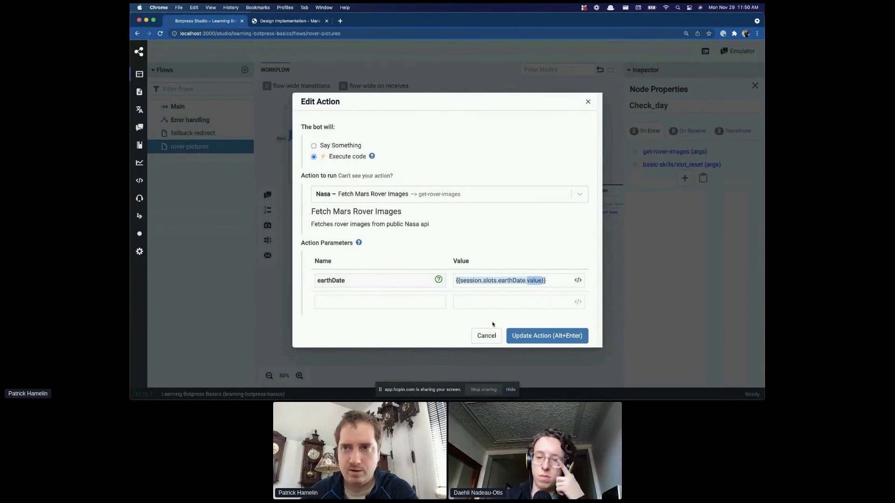
click(486, 336)
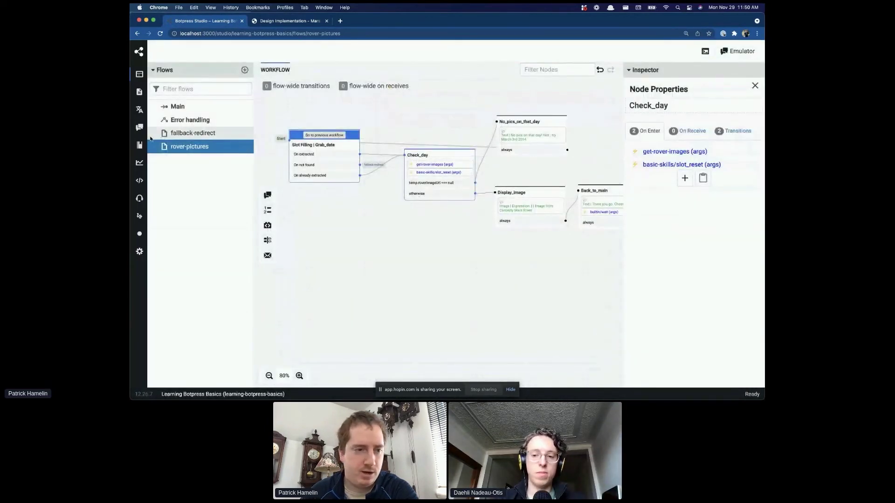
Start a new action file named new-function for the current bot in the code editor, and examine its description comment and Custom category.
click(140, 184)
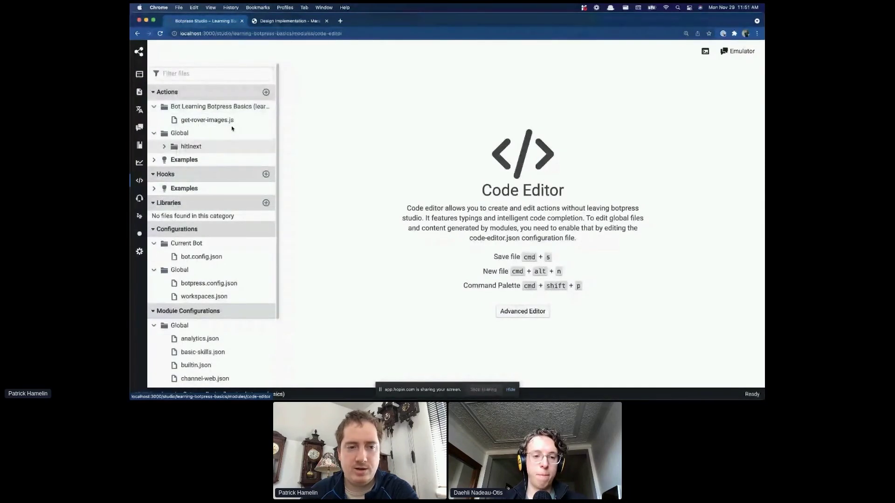
click(266, 92)
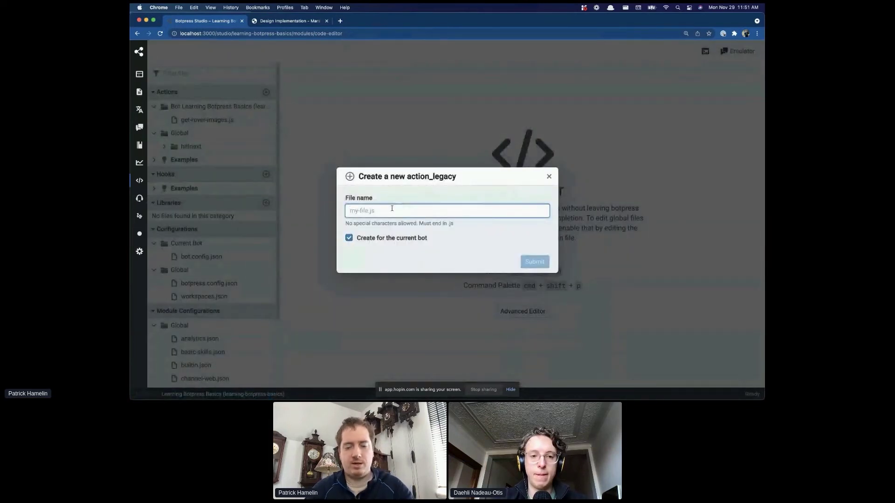
text(new-function)
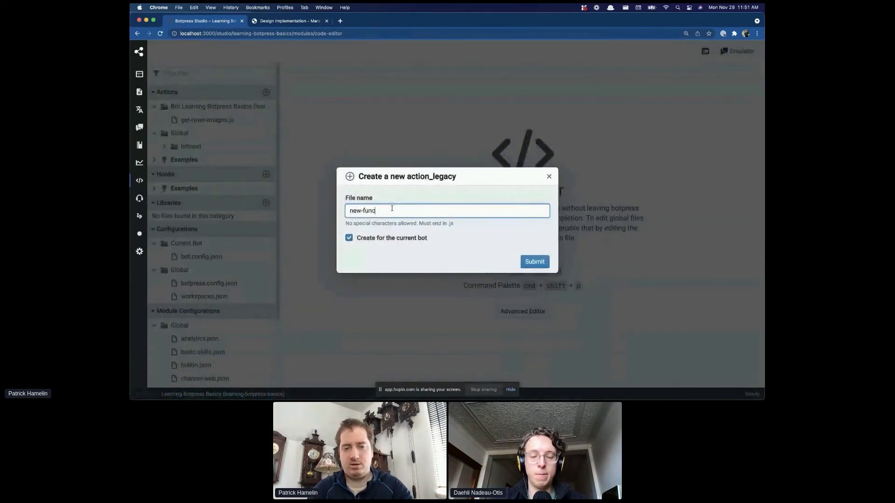
click(535, 261)
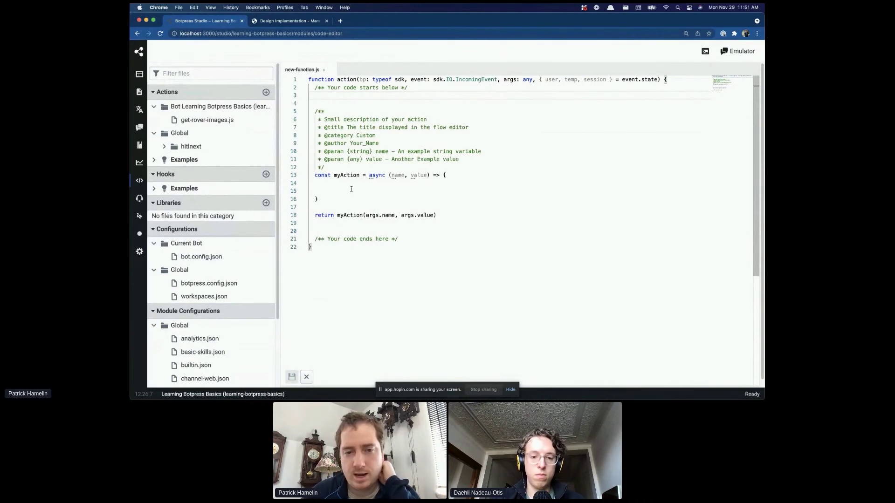
drag(316, 109, 346, 172)
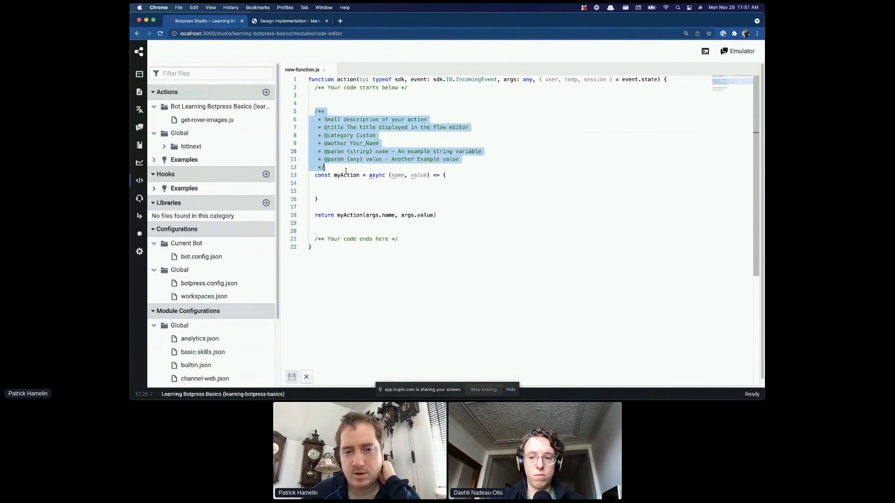
double_click(366, 136)
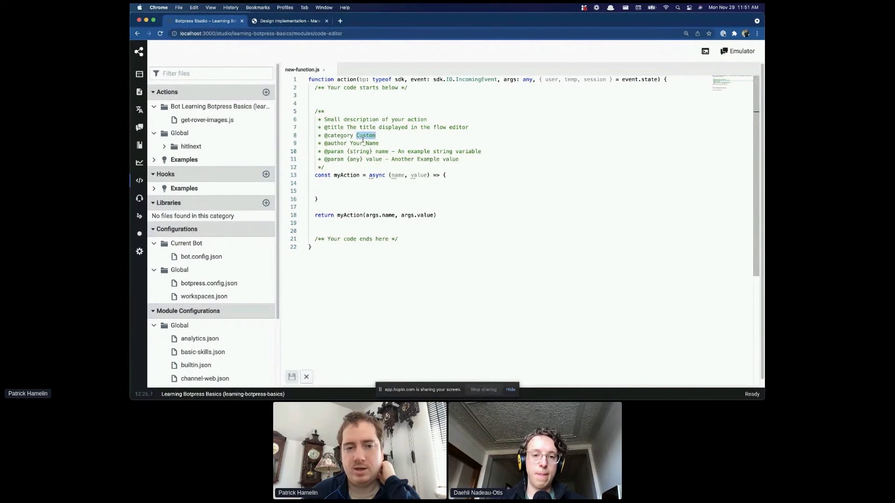
Return to the rover-pictures flow, view the arguments of Check_day's actions, and show the new-action form without adding anything.
click(139, 78)
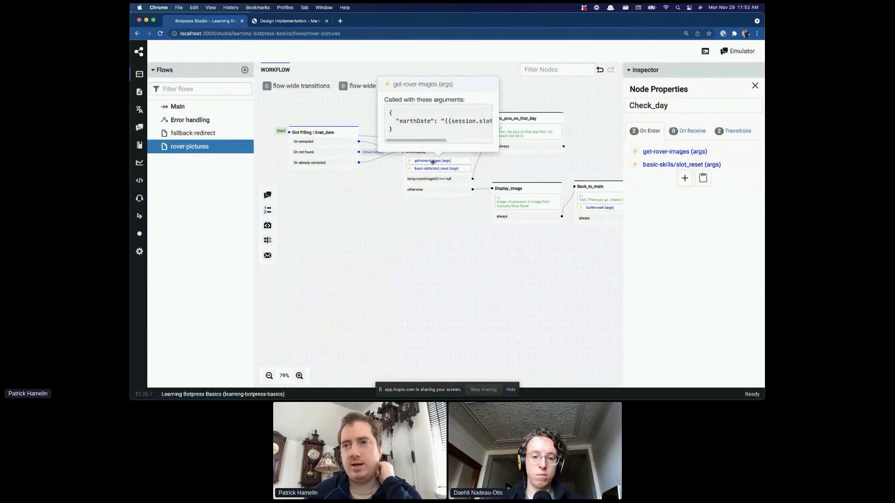
mouse_move(440, 170)
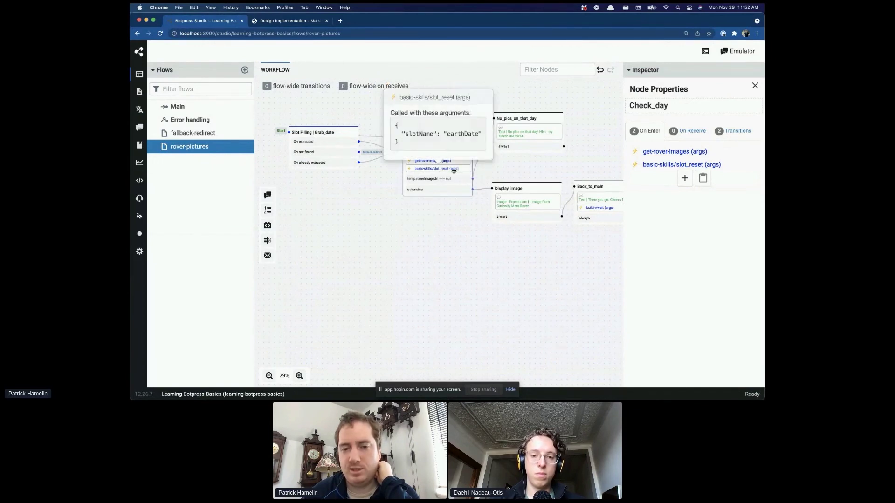
mouse_move(682, 166)
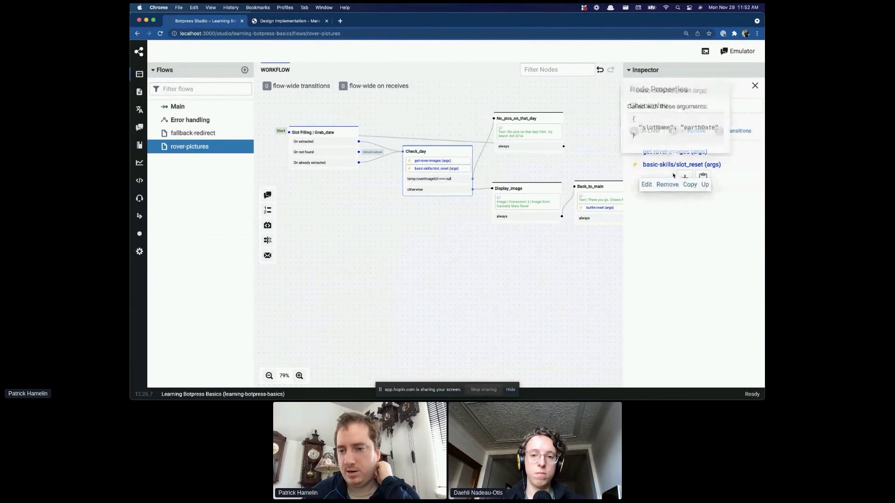
click(685, 177)
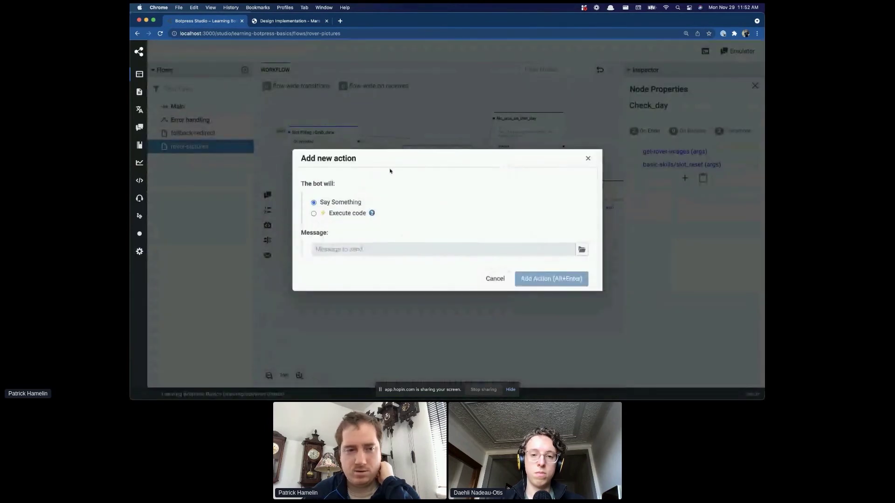
click(588, 159)
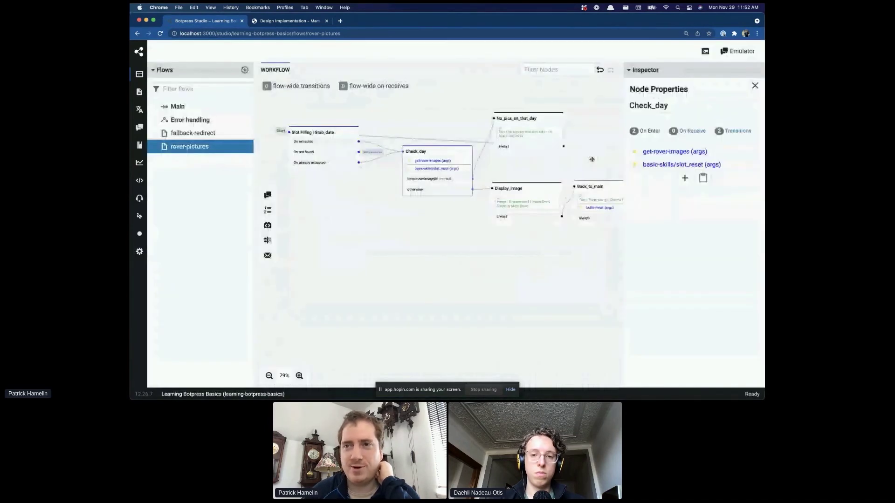
Create an action file named new-function.js for the current bot in the code editor and save it with its template code.
click(139, 181)
click(266, 92)
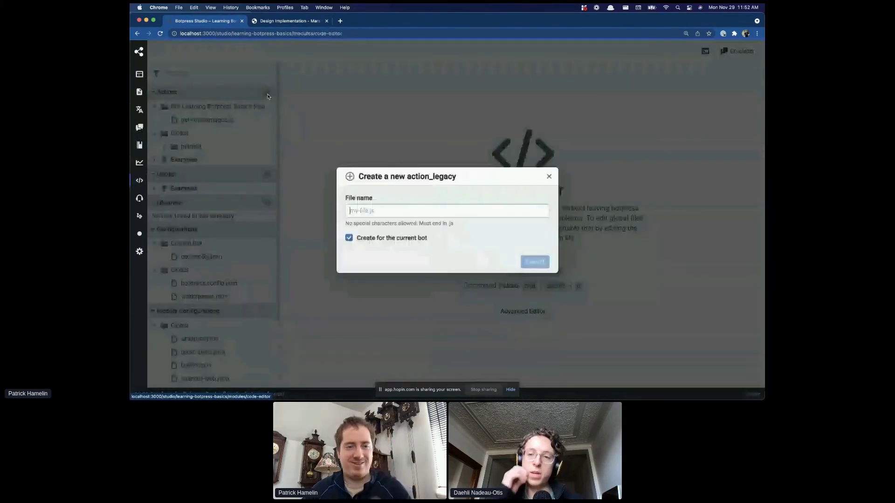
text(new-function.js)
key(Return)
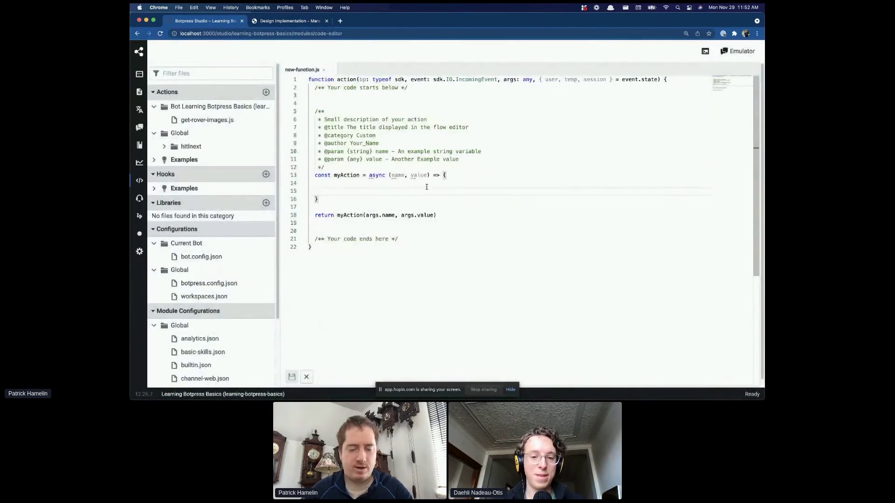
key(ctrl+s)
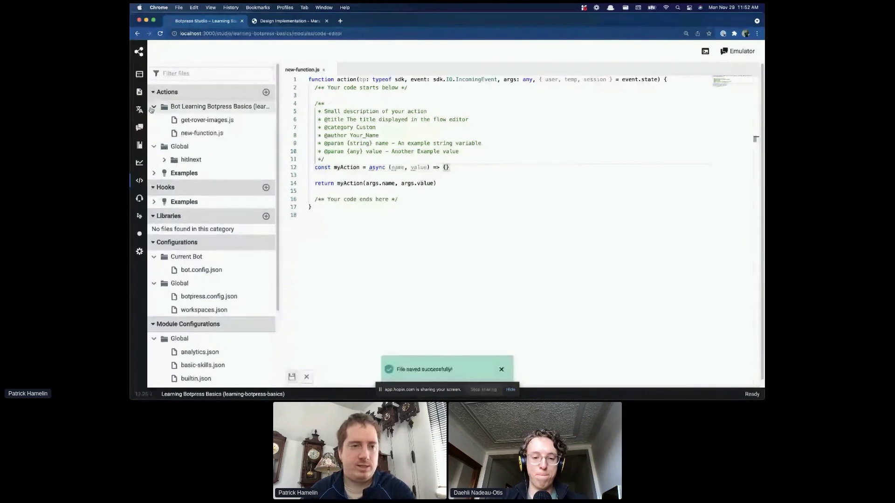
In the rover-pictures flow, preview new-function as an Execute code action on Check_day, and discard the form without adding it.
click(139, 74)
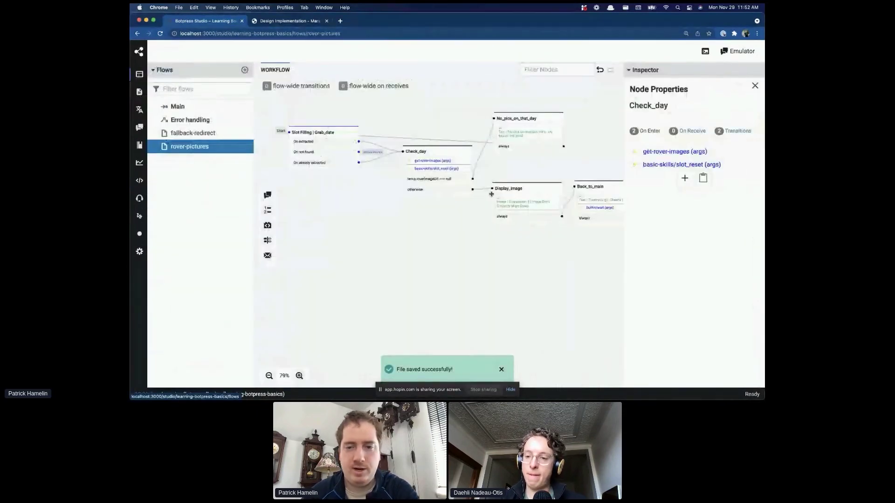
click(191, 135)
click(190, 146)
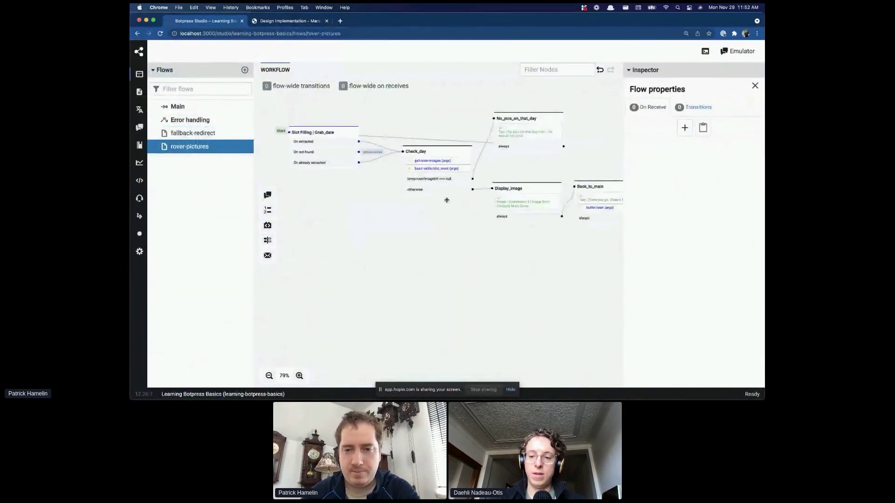
click(438, 169)
click(686, 178)
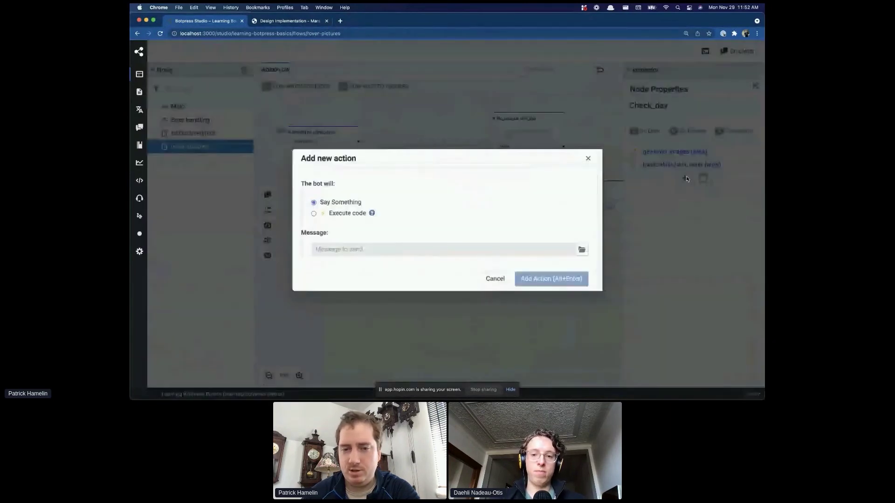
click(330, 213)
click(379, 220)
text(new-fun)
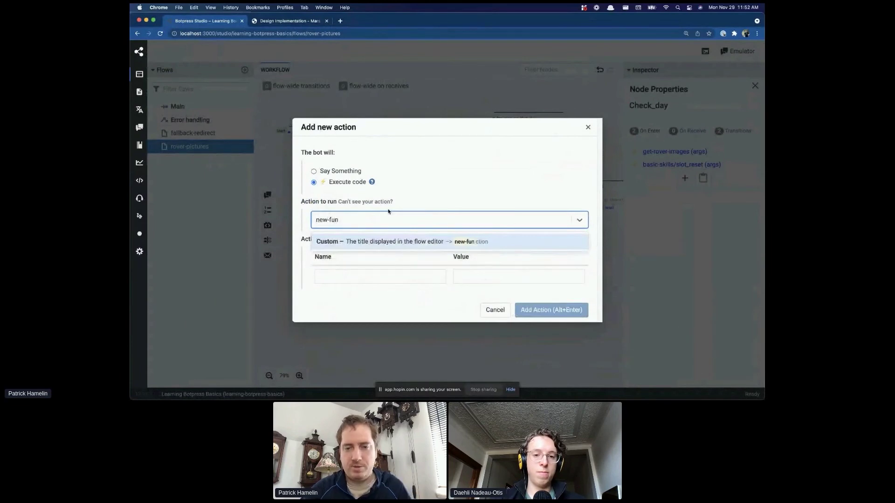
click(414, 241)
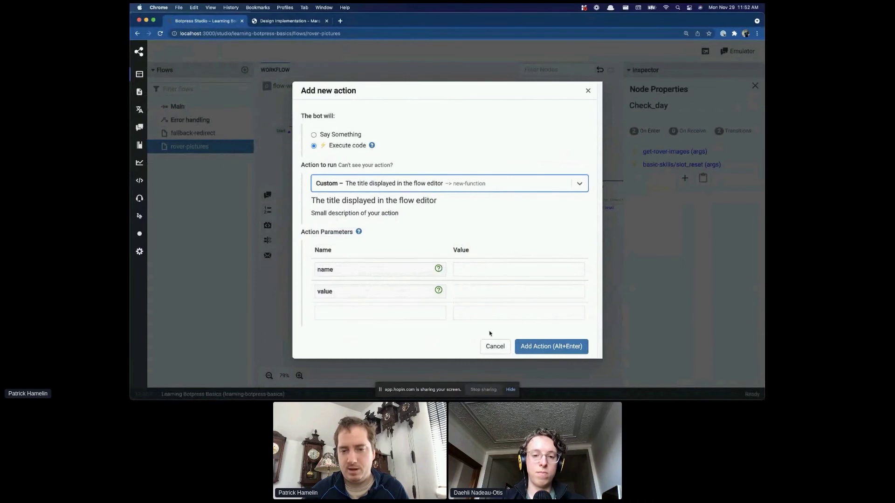
click(495, 346)
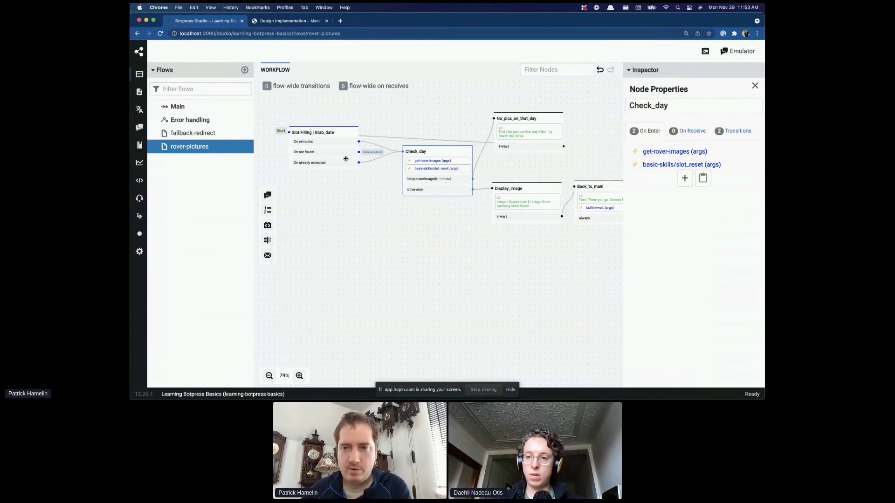
Switch to the presentation PDF, show the "Don't reinvent the wheel Input Validation" slide, and return to Botpress Studio.
key(ctrl+Tab)
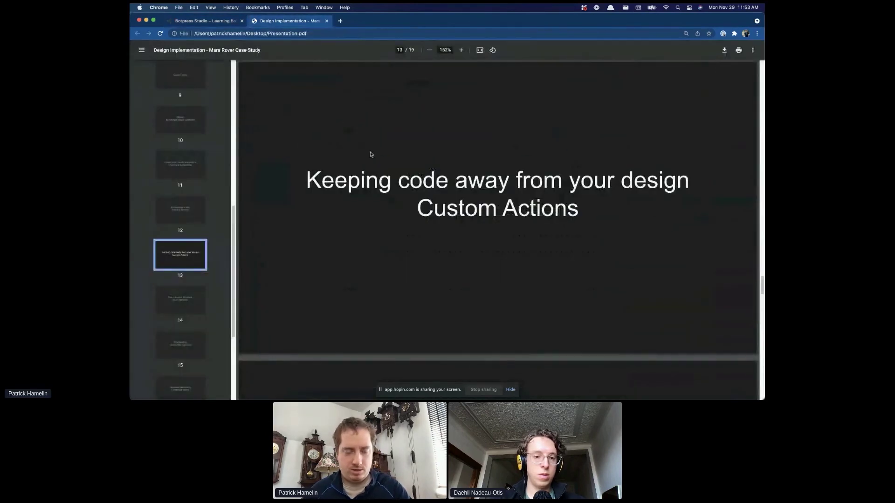
click(197, 299)
scroll(208, 289, down, 3)
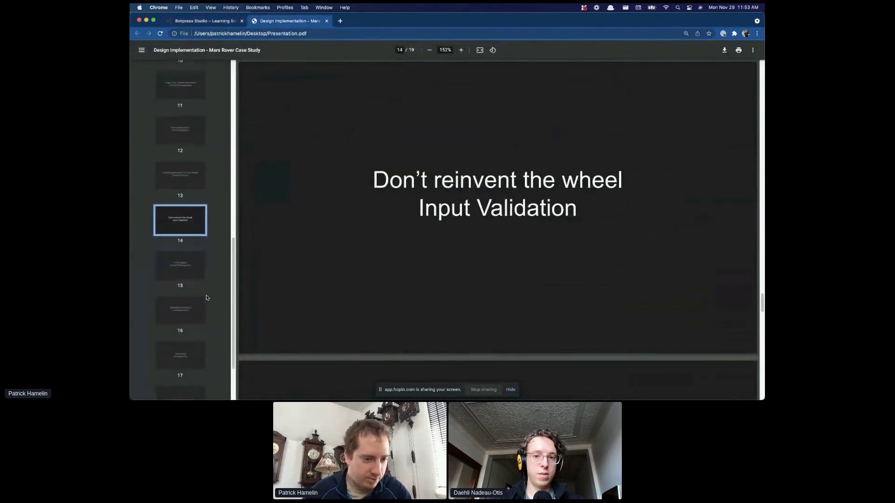
click(218, 21)
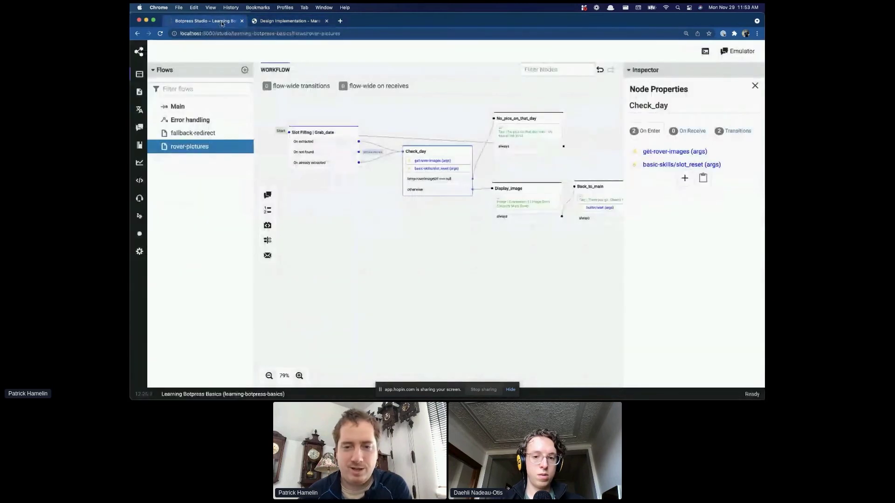
Select Grab_date, preview a new Slot Filling skill with the rover-pictures intent and earthDate slot, and cancel without inserting it.
click(323, 133)
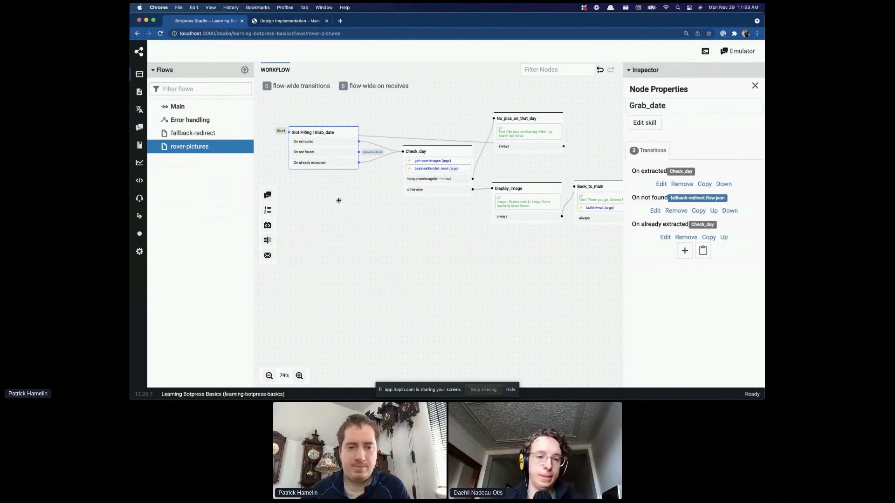
mouse_move(267, 240)
mouse_down()
mouse_move(362, 242)
mouse_move(258, 240)
mouse_up()
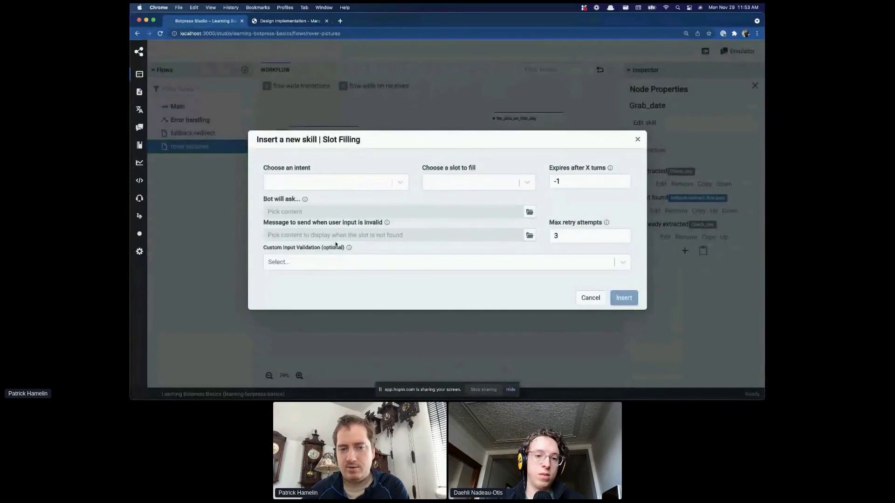
click(400, 183)
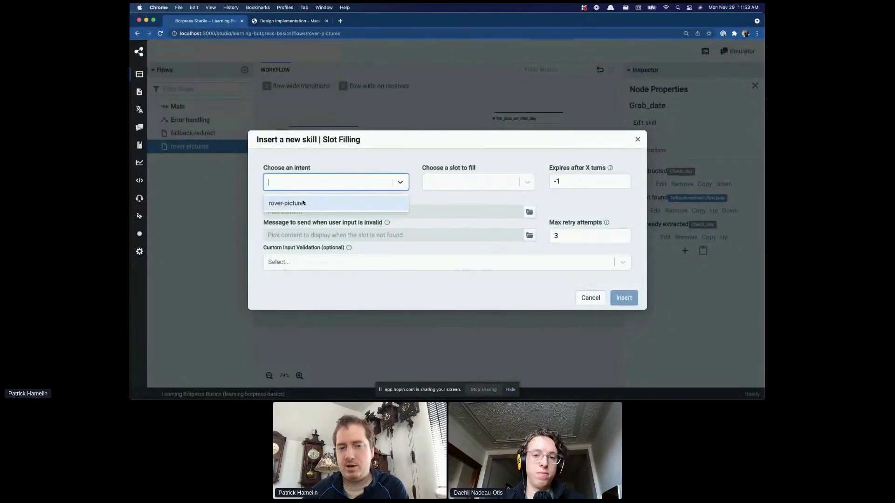
click(302, 205)
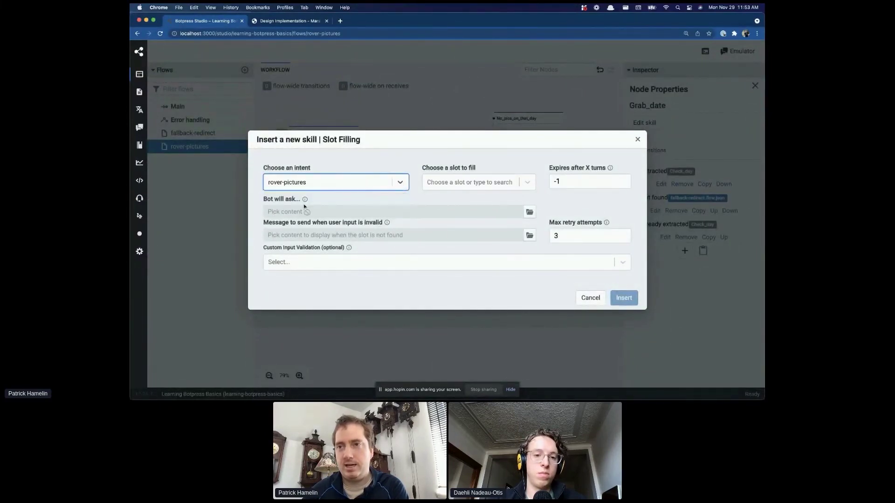
click(475, 183)
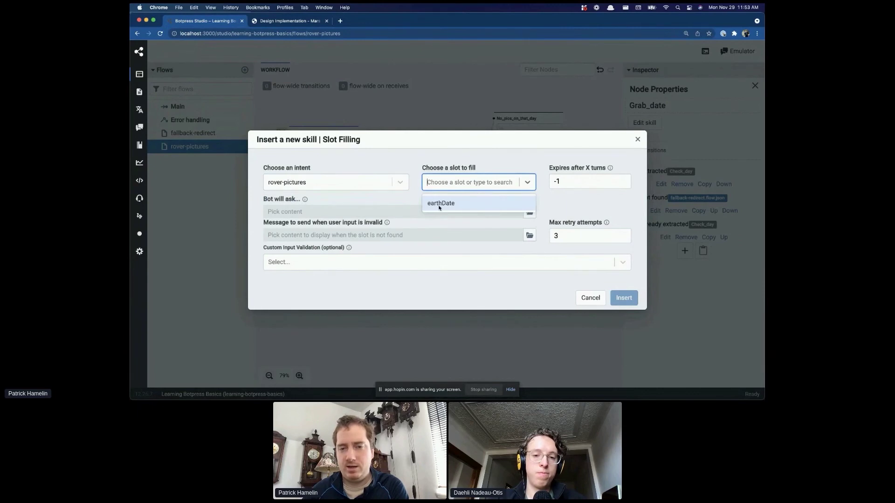
click(465, 206)
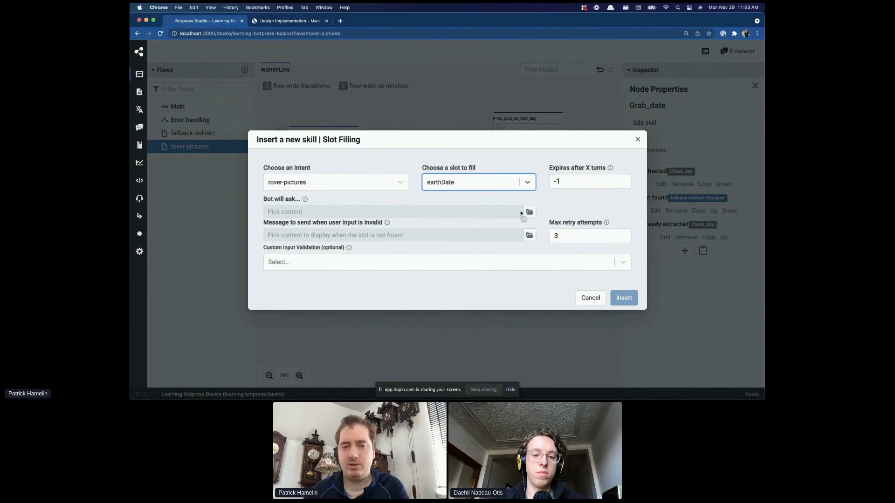
click(591, 298)
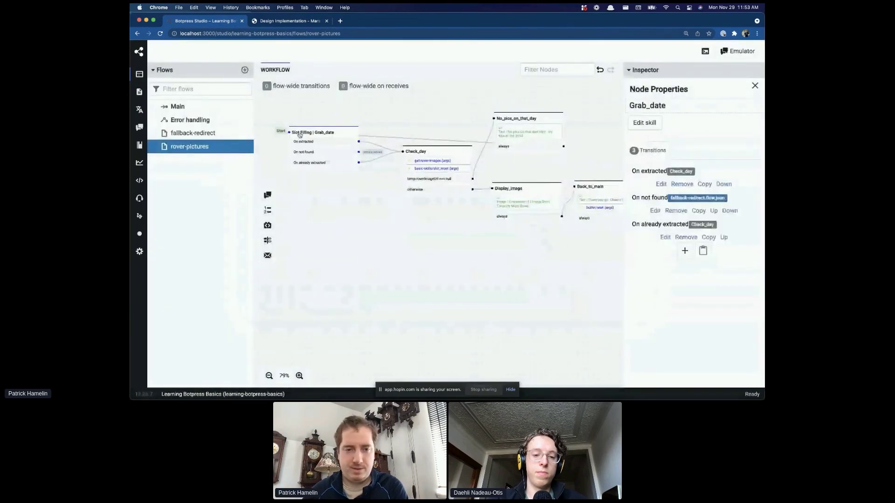
Examine Grab_date's slot filling settings and its custom input validation options, and close the skill without saving.
click(650, 125)
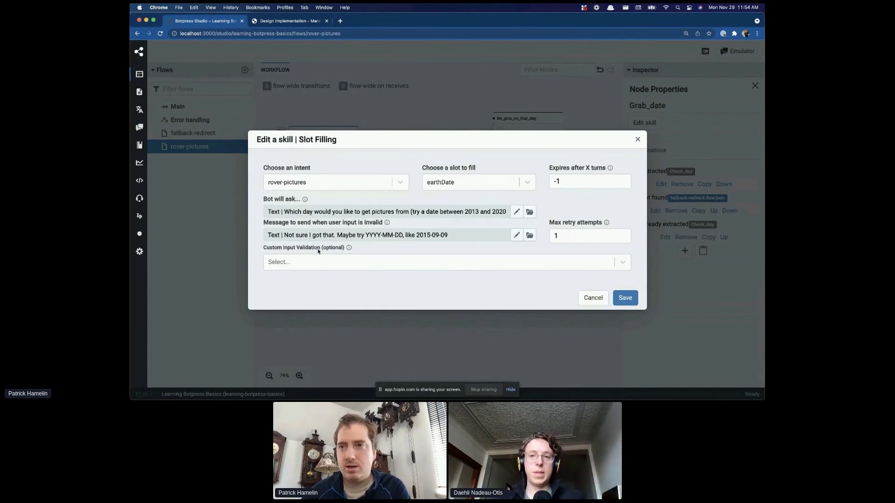
click(332, 264)
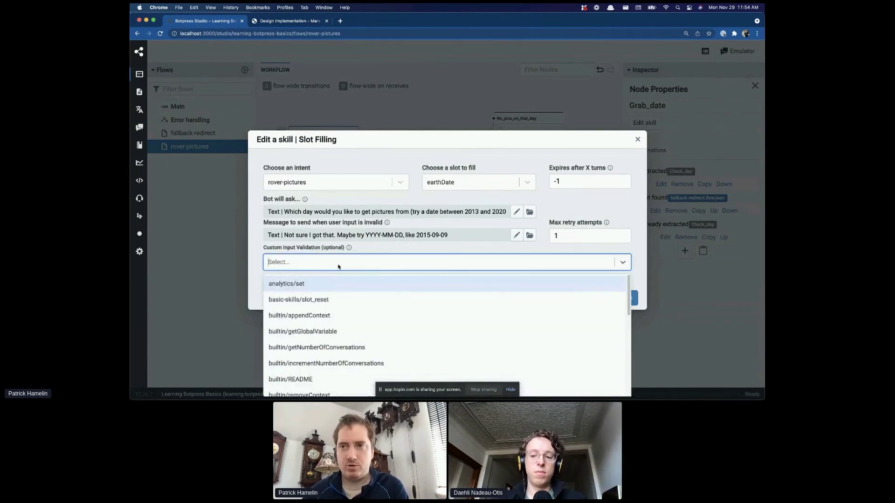
click(368, 251)
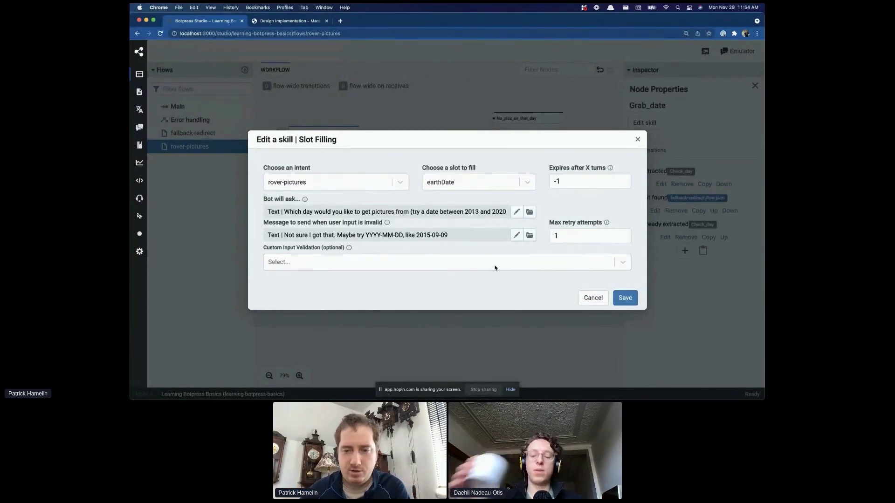
click(593, 297)
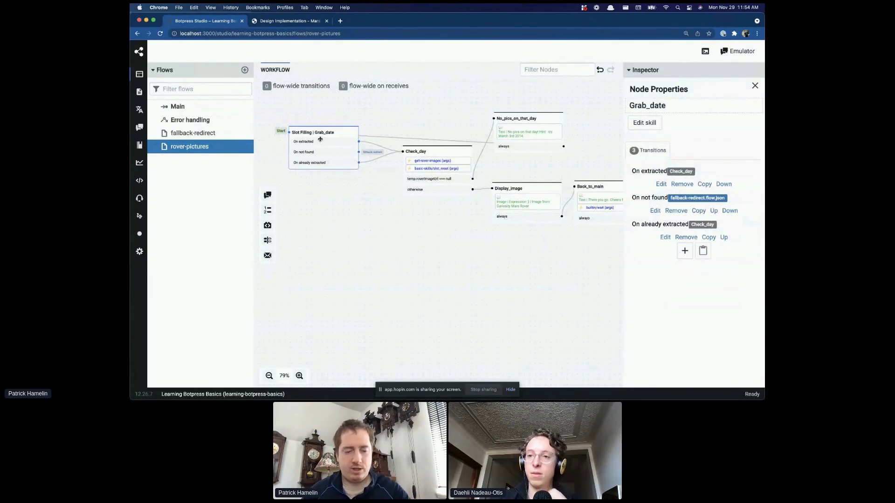
Advance the presentation to its next slide, return to Botpress Studio, and look through the bot's full list of content elements.
key(ctrl+Tab)
key(Right)
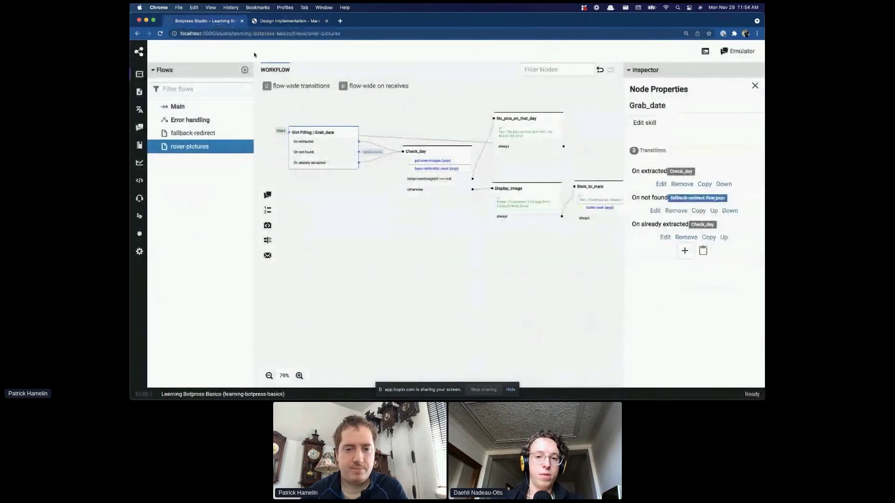
click(215, 22)
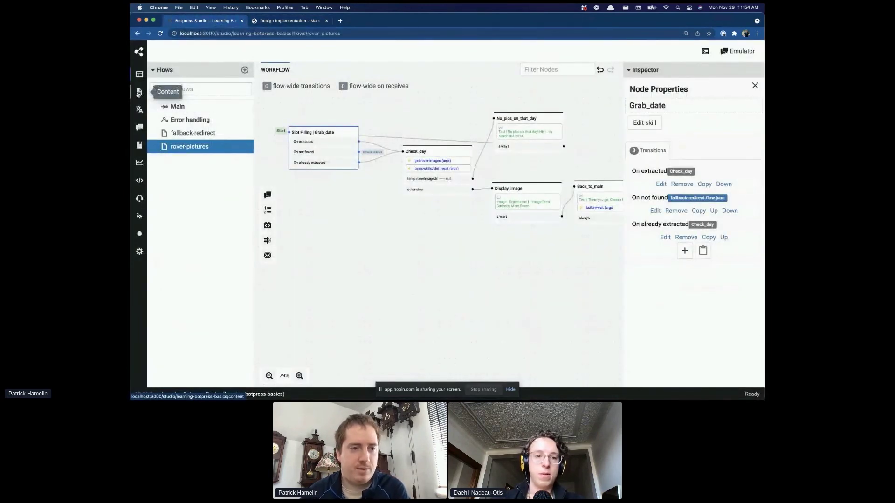
click(138, 93)
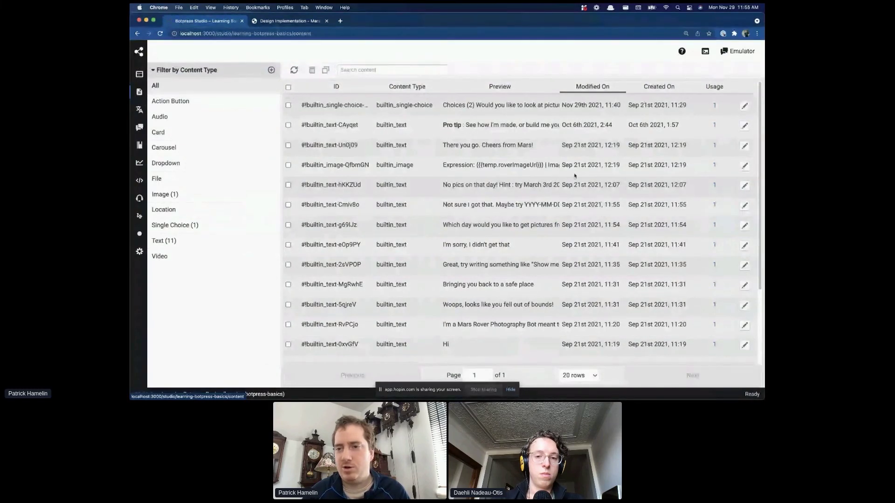
scroll(589, 216, down, 1)
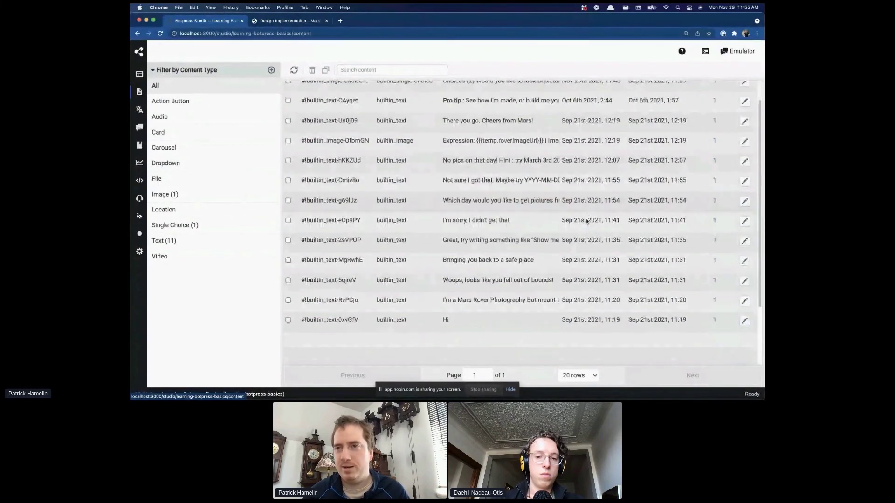
scroll(587, 221, down, 3)
scroll(566, 256, up, 4)
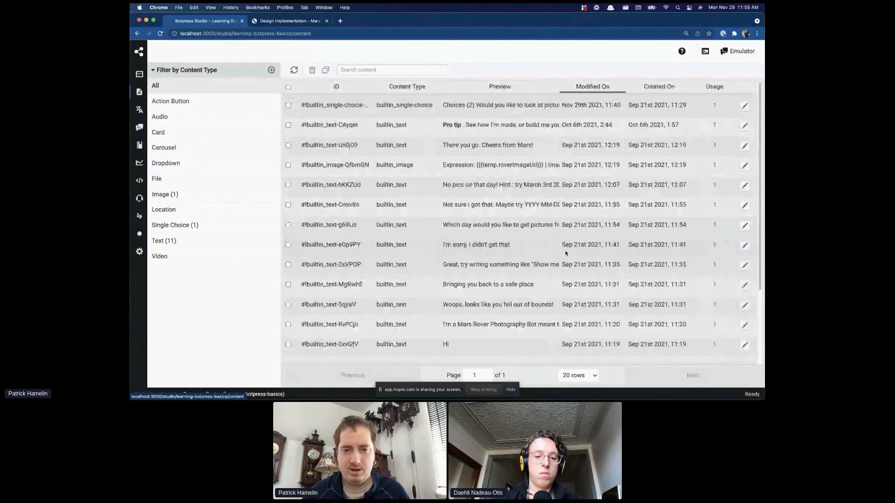
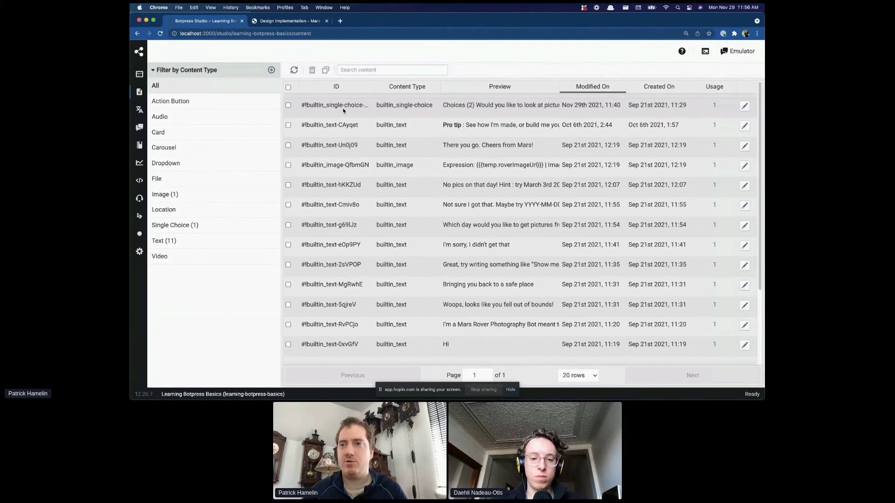
Examine the single-choice element "Would you like to look at pictures from rovers?" down to its last options, and close it without submitting.
click(466, 107)
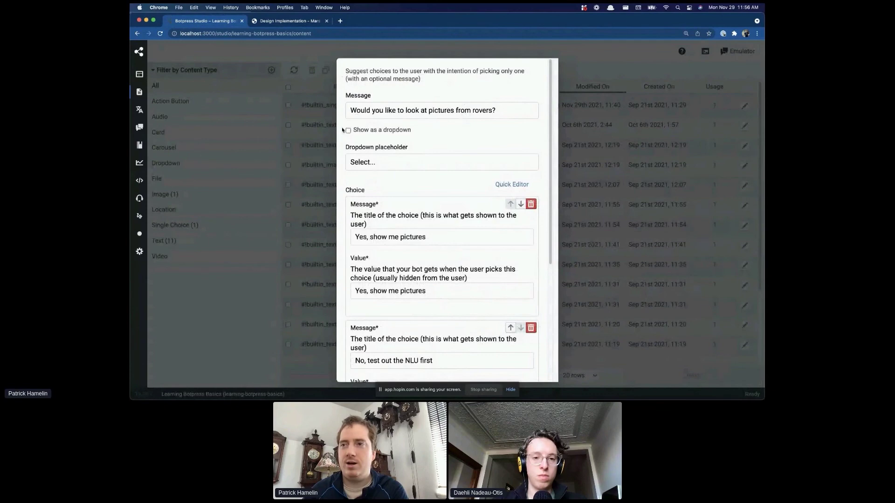
scroll(507, 293, down, 5)
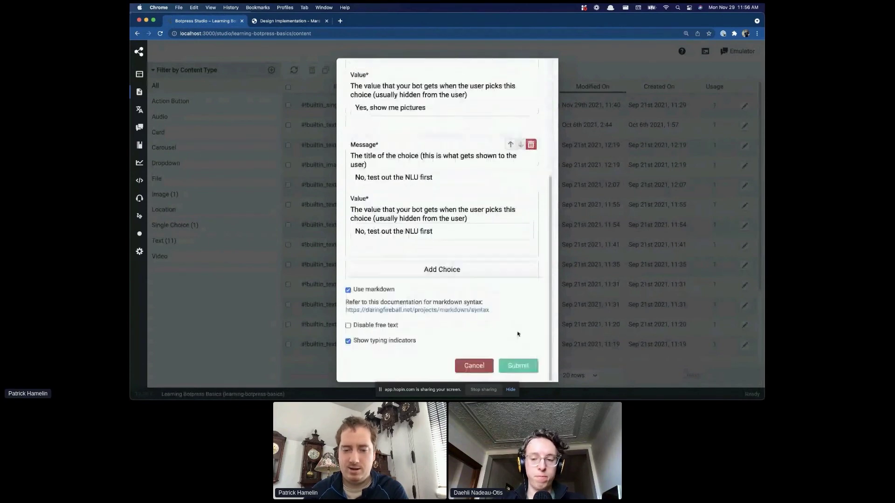
click(481, 366)
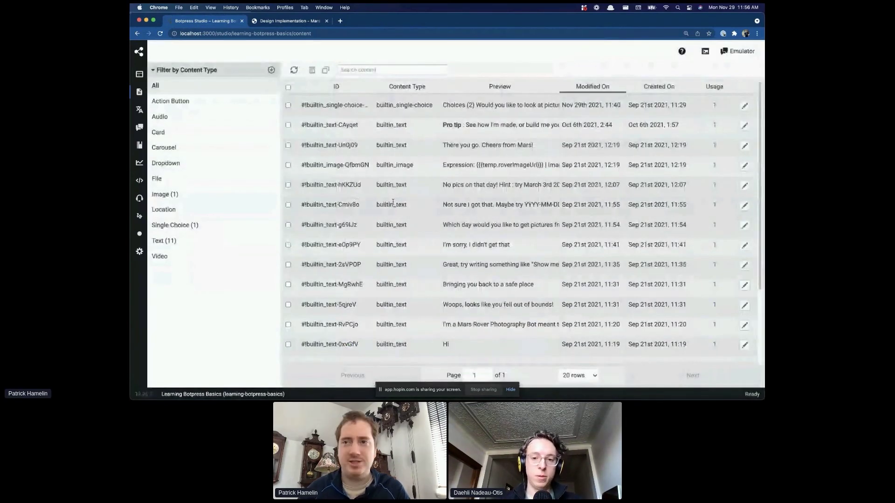
Show the "Decrease Uncertainty Contextual Intents" slide in the presentation PDF, and return to the rover-pictures flow in Botpress Studio.
click(301, 22)
click(156, 283)
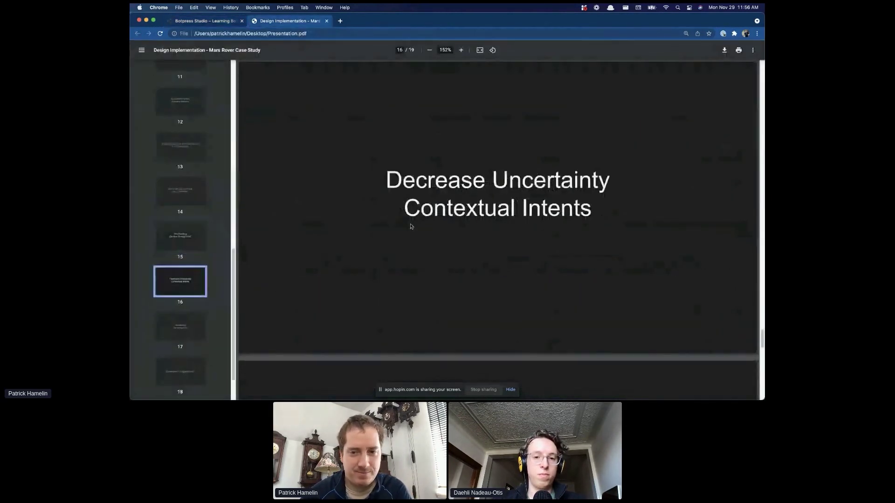
click(199, 21)
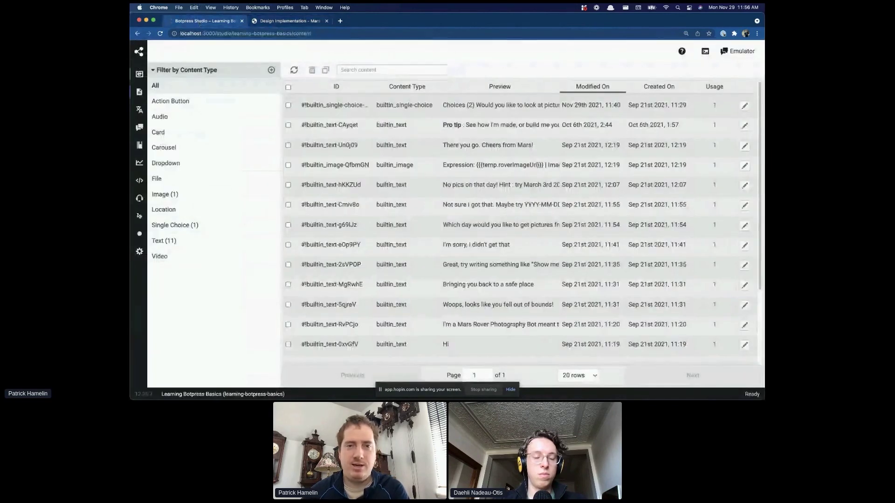
click(139, 74)
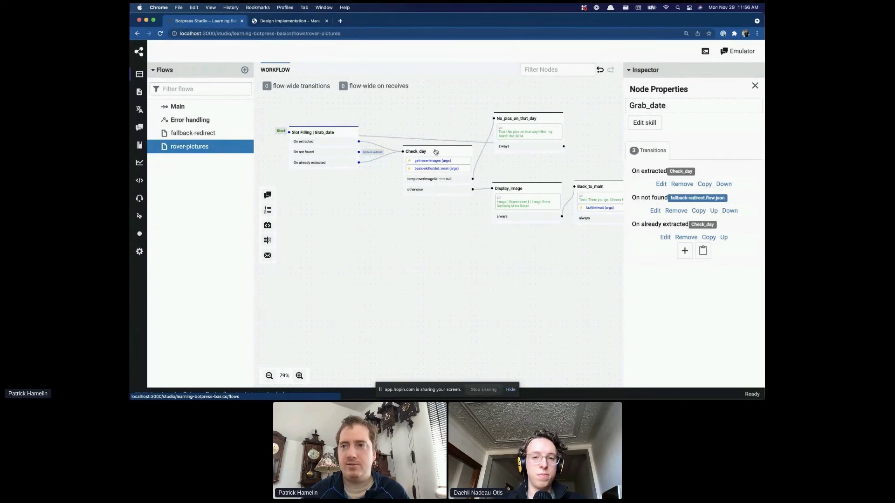
Examine the rover-pictures intent's contexts and utterances, and inspect the No_pics_on_that_day node's properties in the rover-pictures flow.
click(135, 112)
click(191, 94)
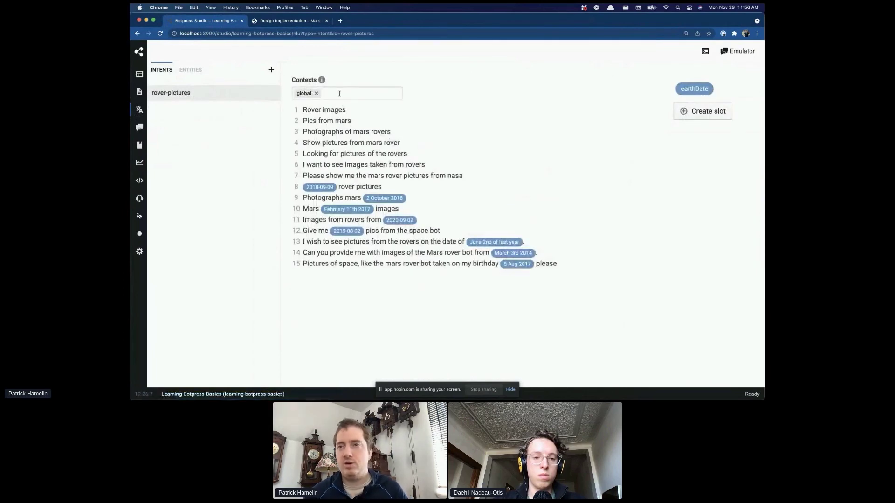
click(139, 74)
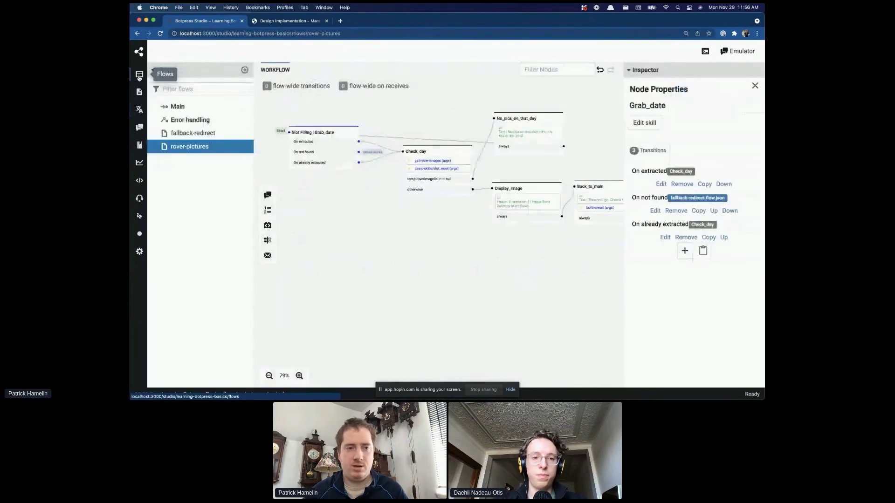
click(527, 135)
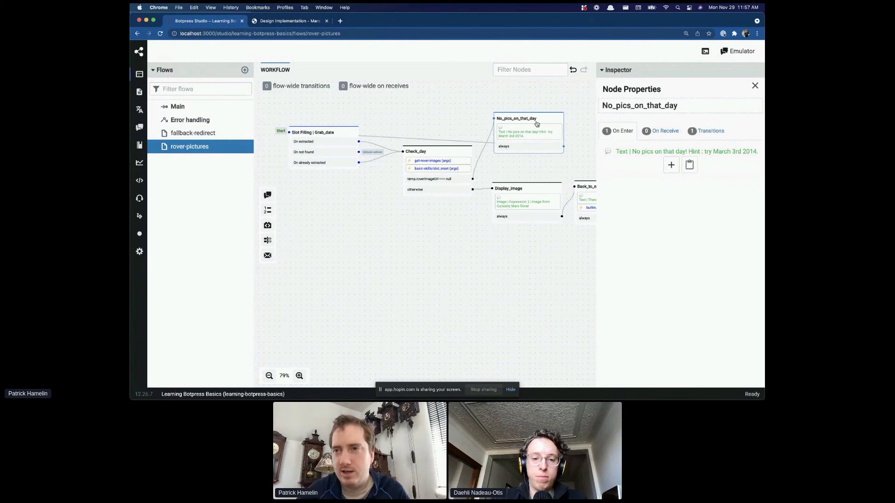
click(756, 87)
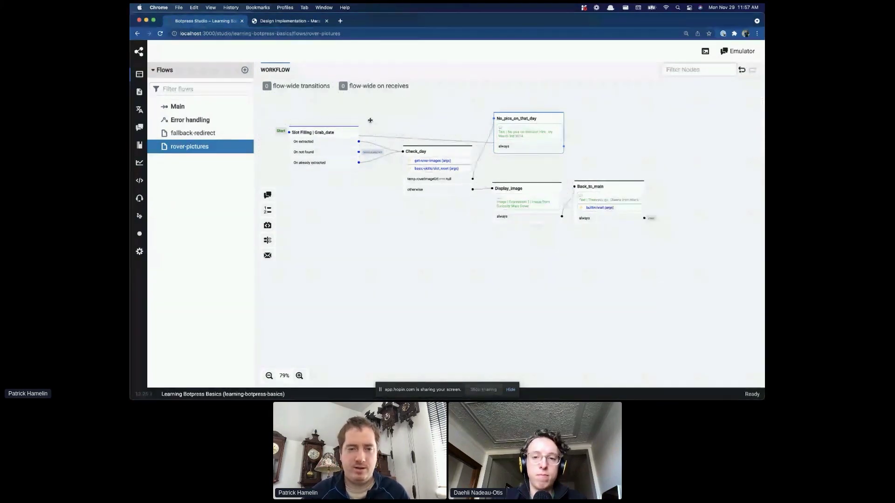
Show the "Templating Re-using bots" slide in the presentation PDF, and return to Botpress Studio.
click(286, 24)
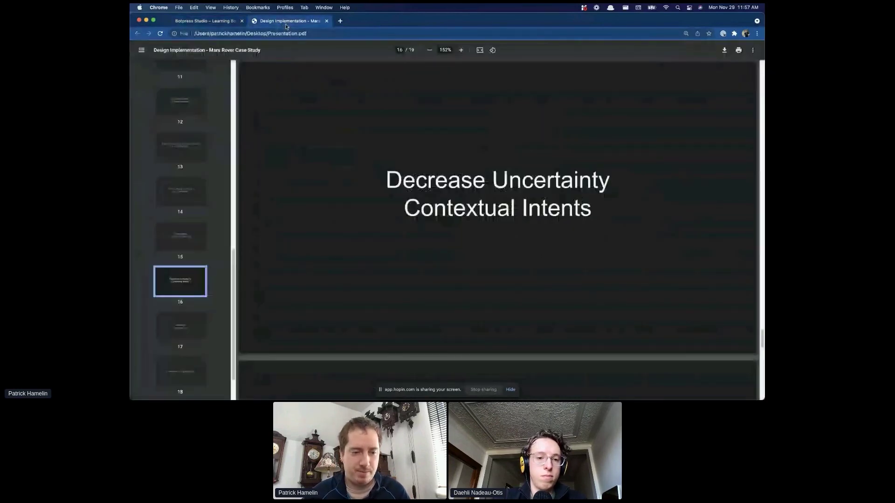
key(Right)
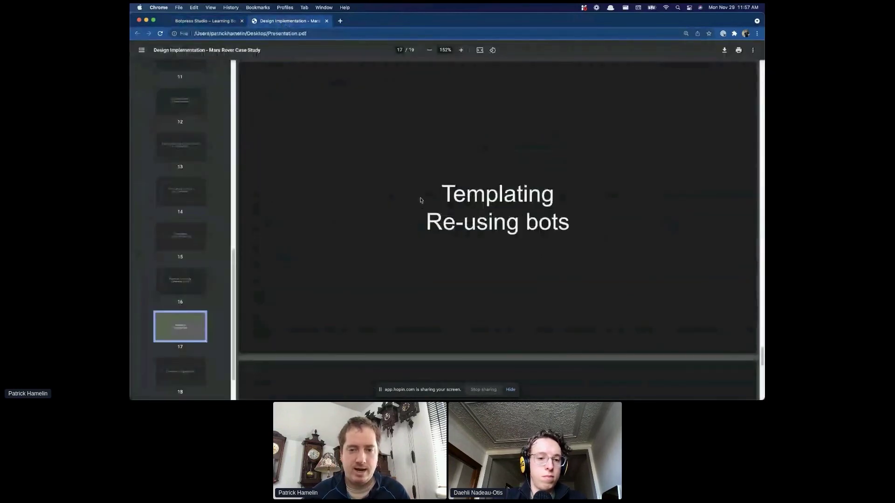
click(199, 21)
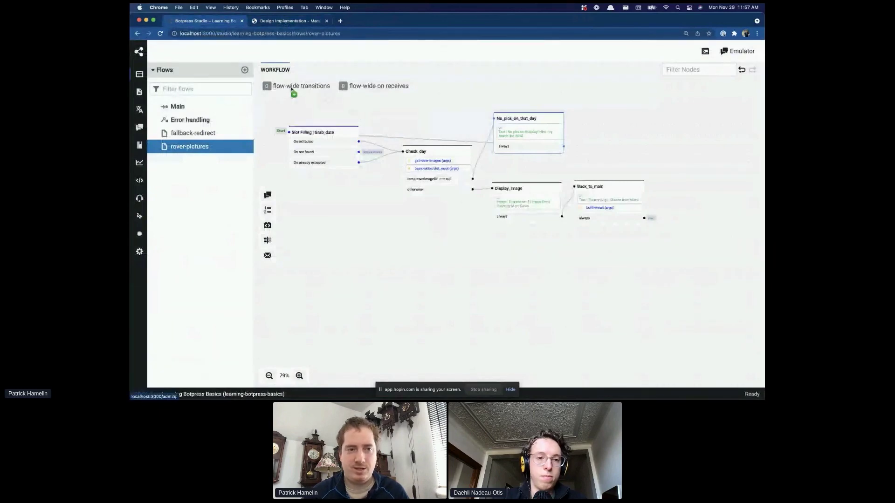
Look over the Learning Botpress Basics bot's management options, including Export, in the Botpress admin bot list, and reopen the bot in Studio.
click(138, 52)
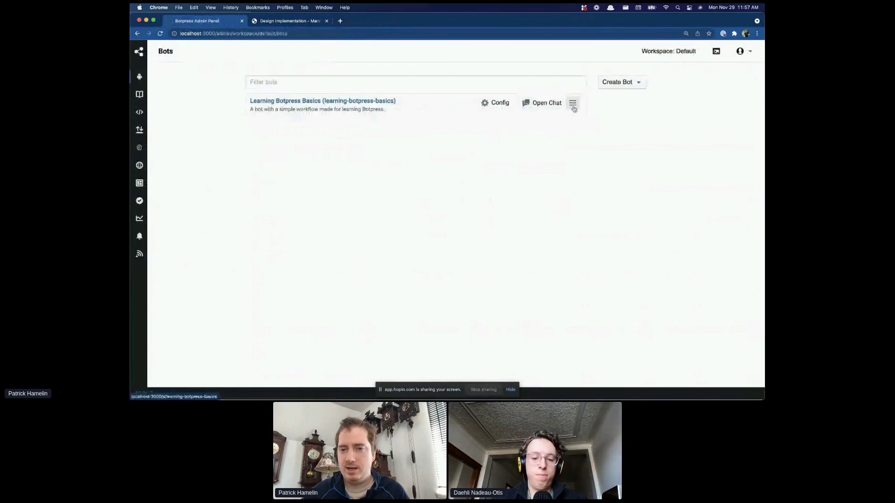
click(574, 105)
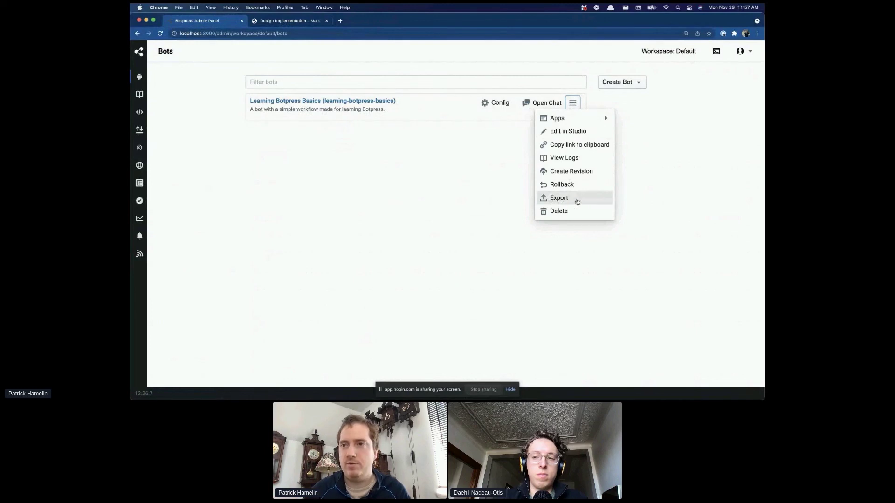
click(369, 146)
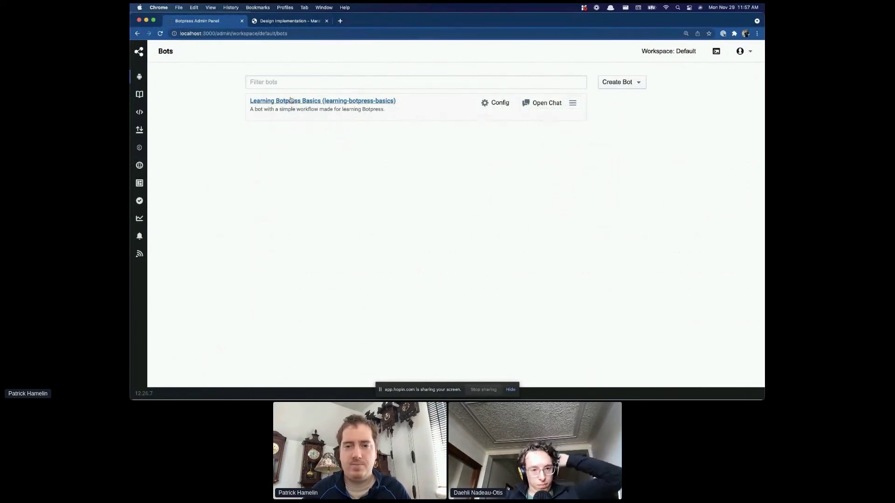
click(309, 103)
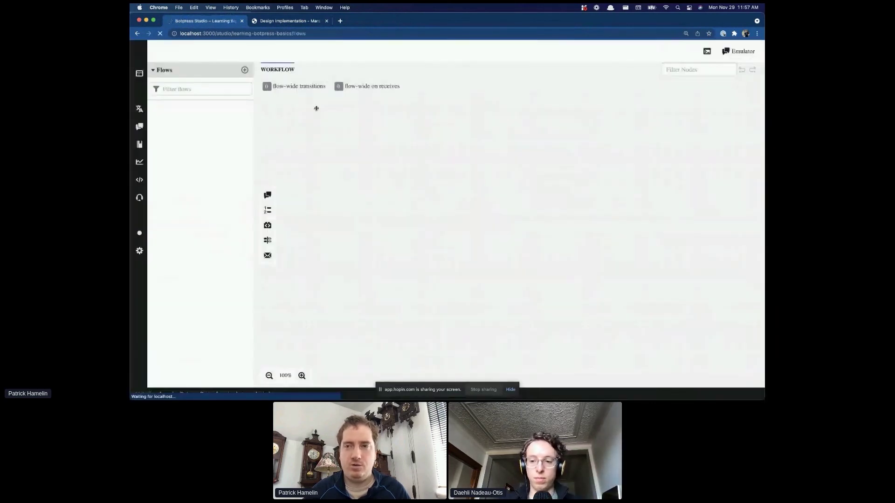